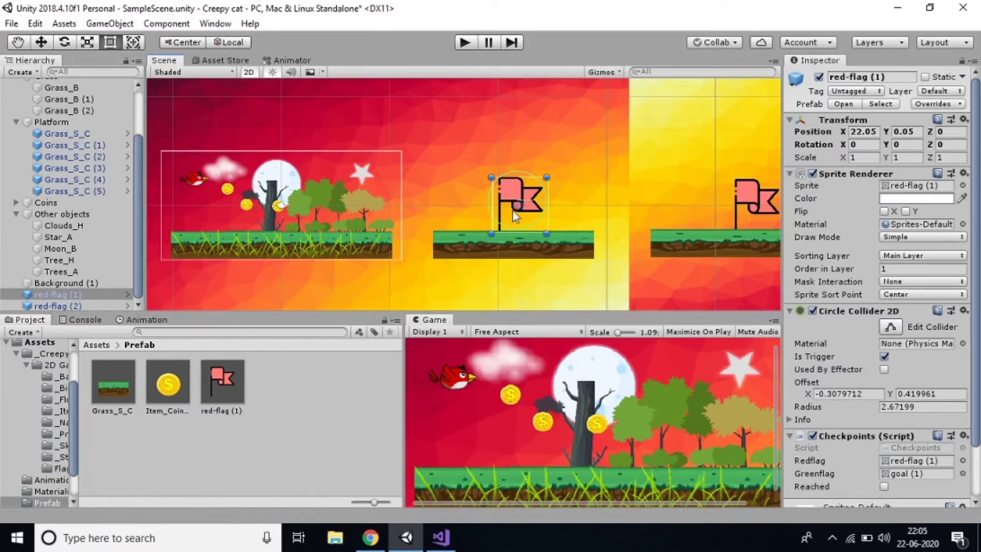
Step: Open the Movemetplayer script from the Scipts folder in Visual Studio
left_click(85, 347)
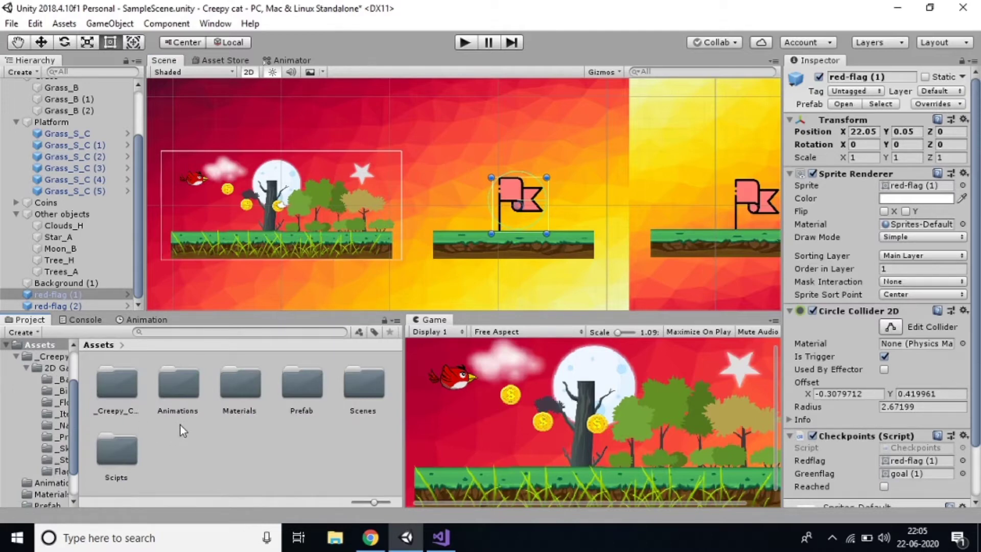
double_click(106, 450)
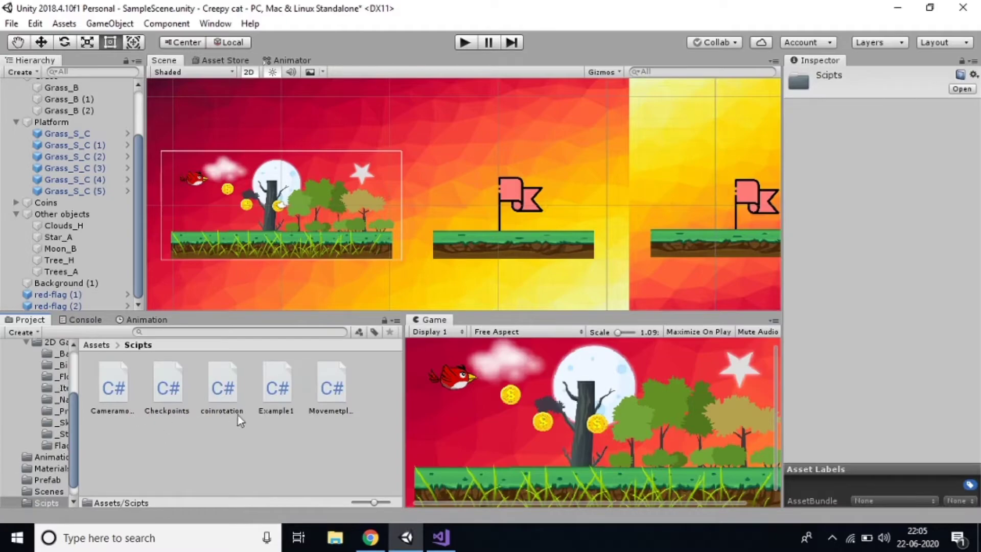
double_click(344, 404)
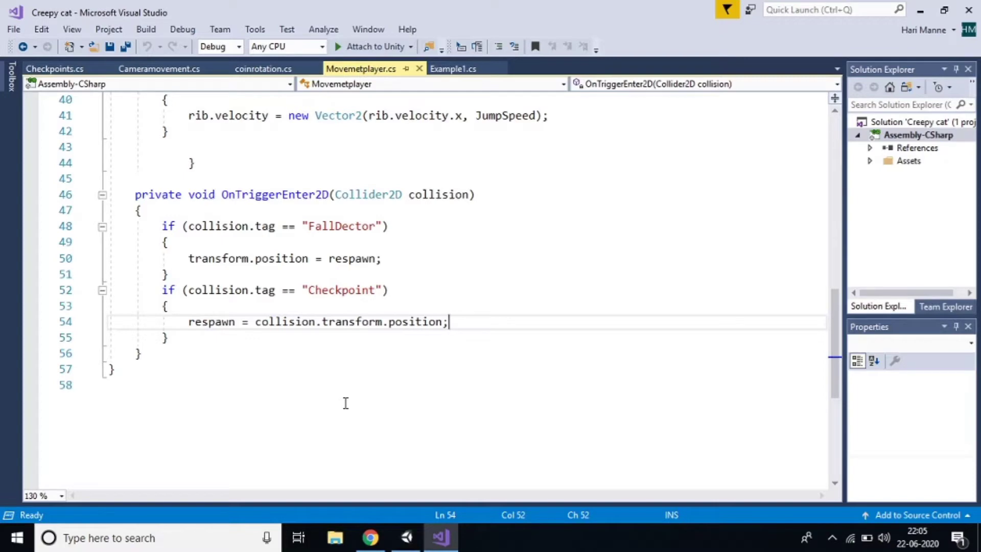
Step: Switch back to Unity and inspect the two red-flag checkpoints standing on the platforms in the scene
left_click(407, 538)
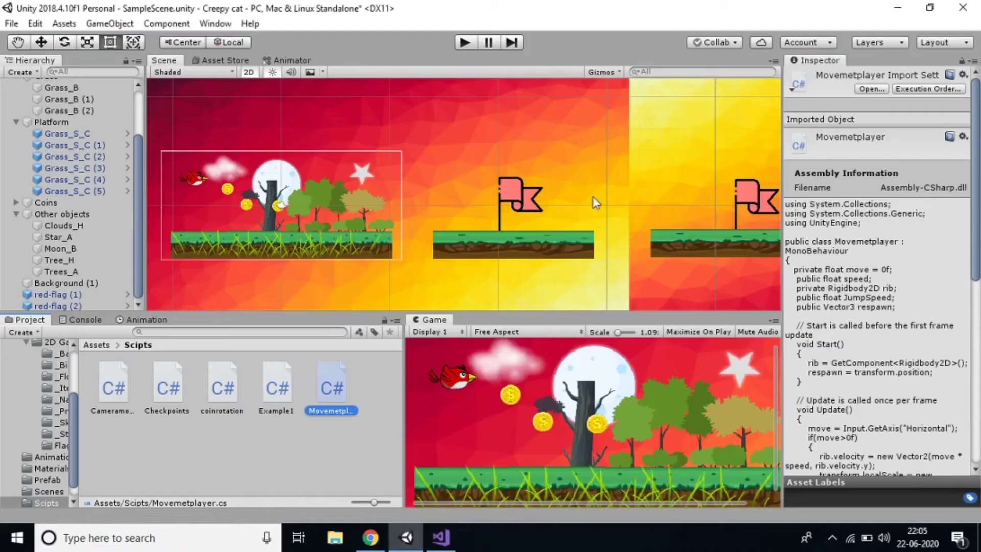
scroll(517, 207, "up", 3)
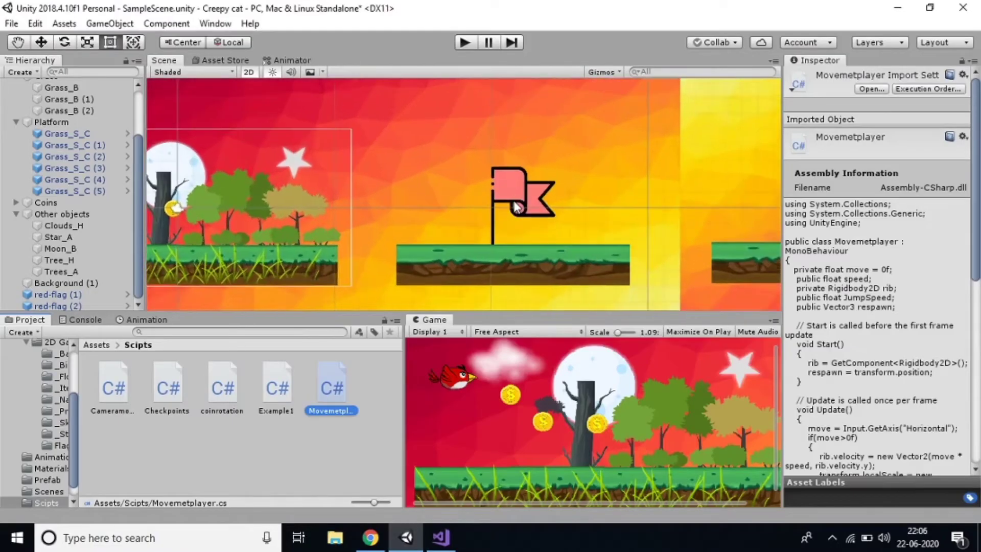
left_click(516, 199)
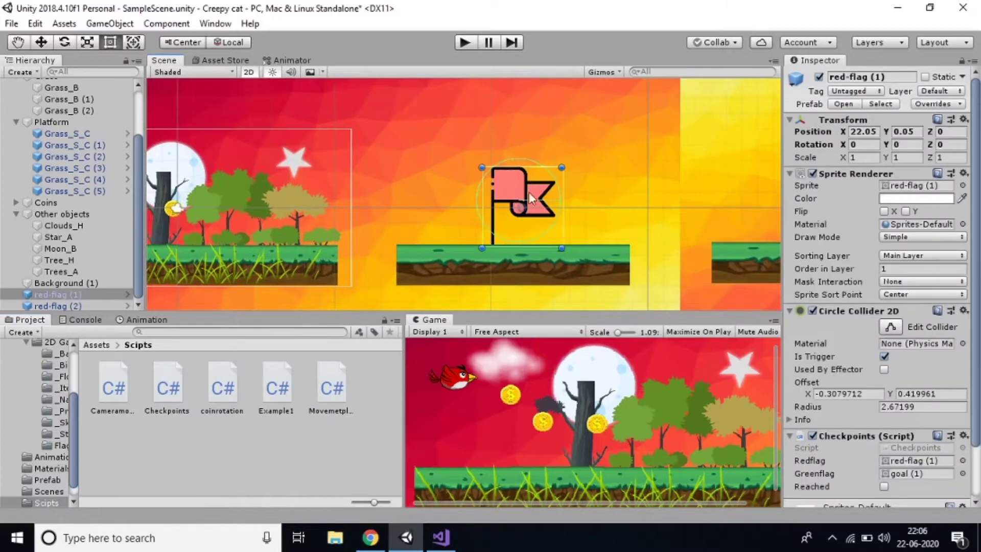
left_click(489, 237)
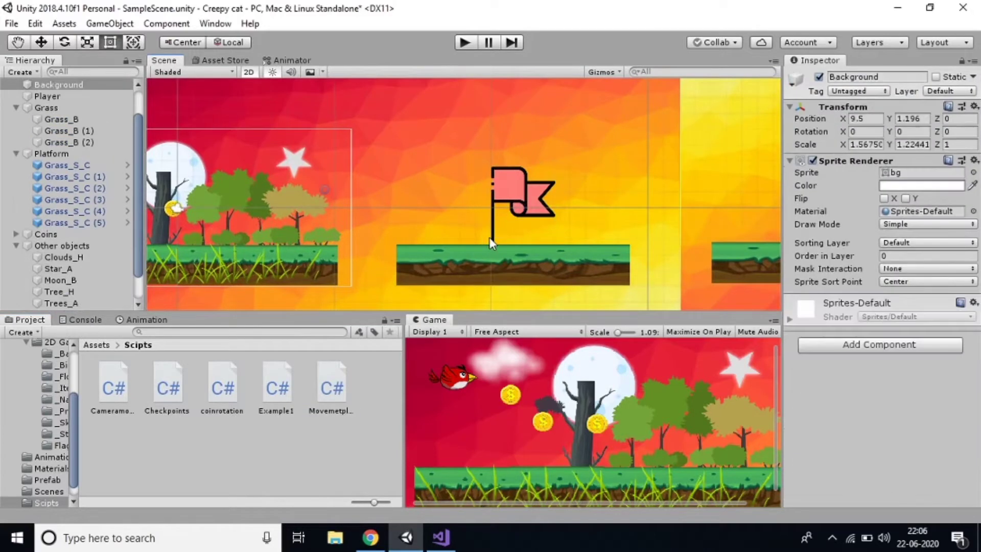
left_click(518, 200)
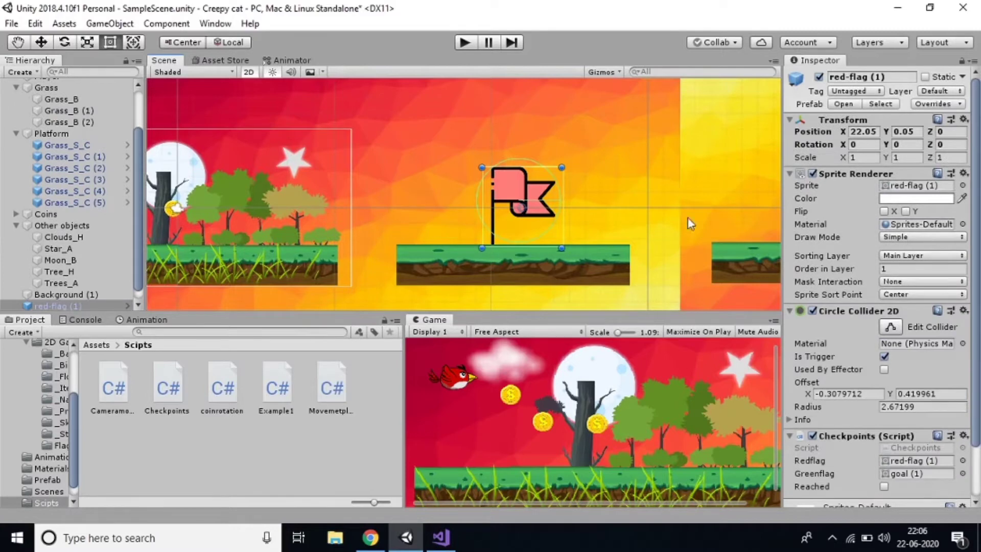
scroll(722, 232, "up", 1)
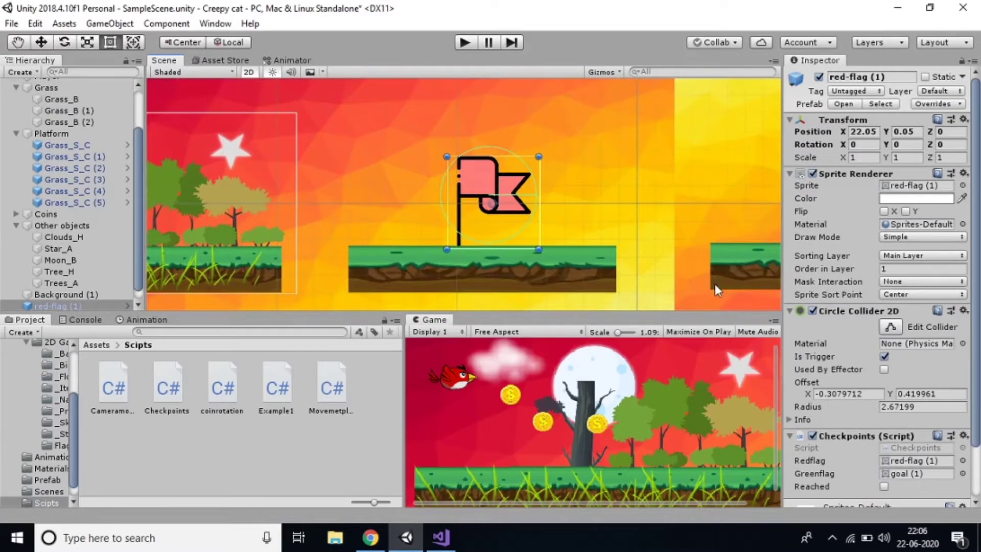
middle_click_drag(716, 284, 425, 284)
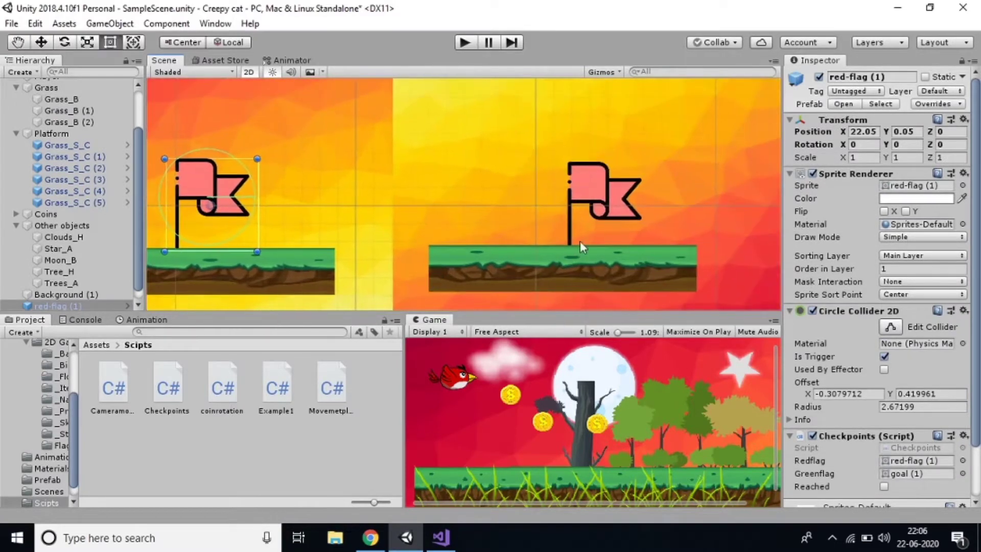
left_click(598, 185)
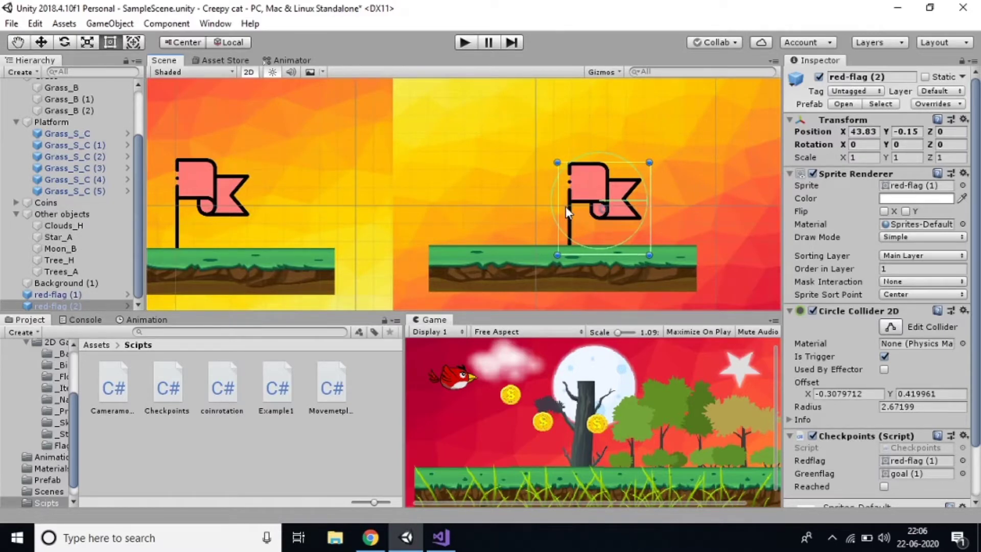
scroll(547, 195, "down", 3)
middle_click_drag(320, 211, 630, 231)
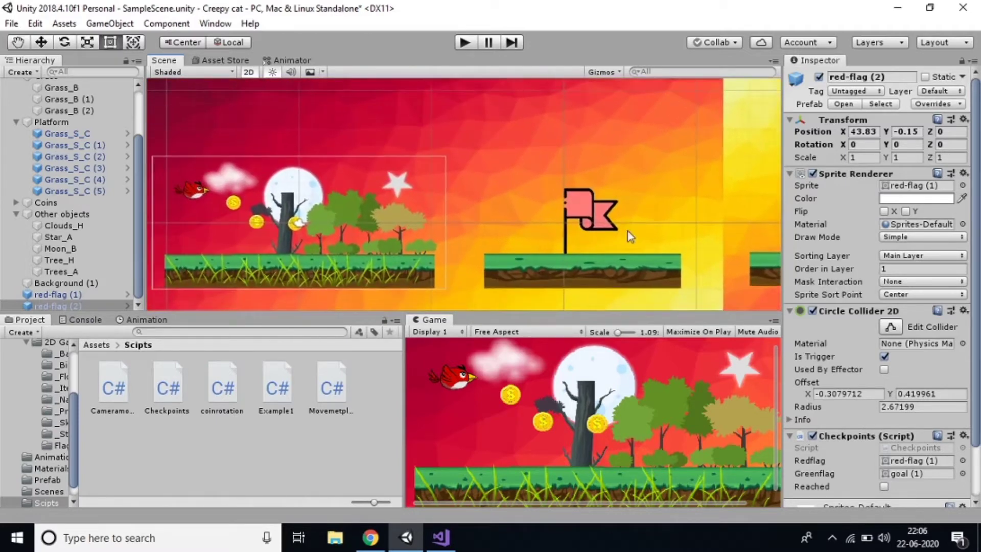
Step: Inspect the component settings of the Player and of the Fall Detector under Main Camera
left_click(450, 273)
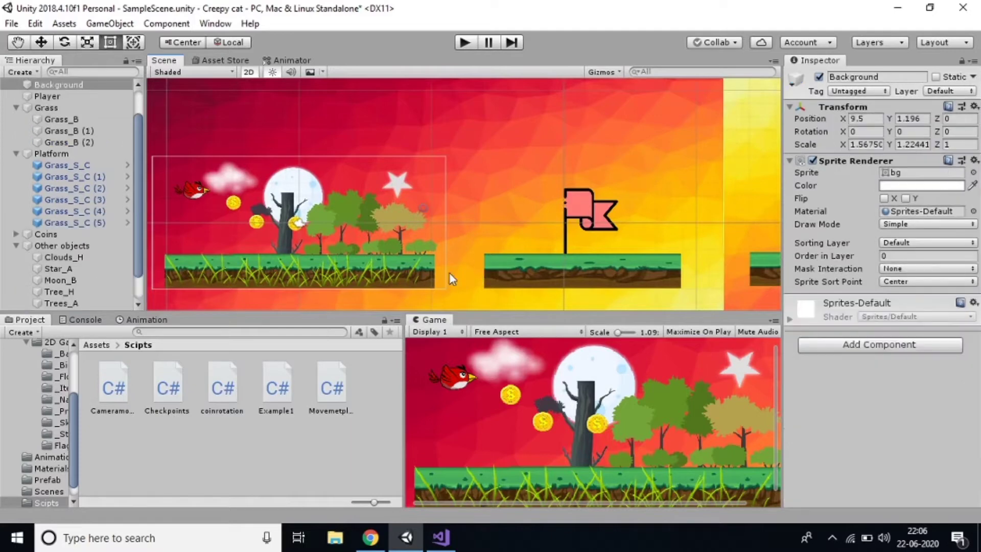
left_click(192, 189)
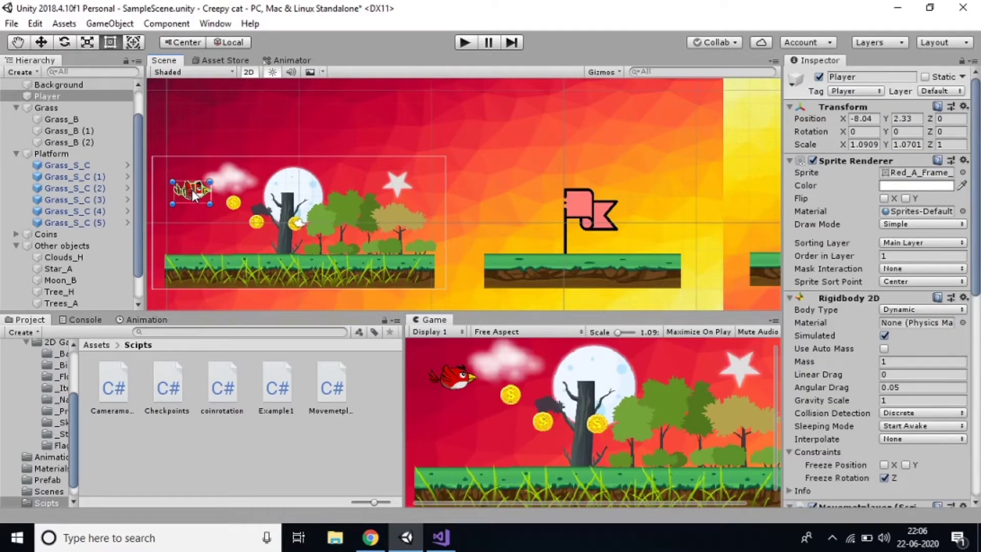
scroll(192, 189, "up", 3)
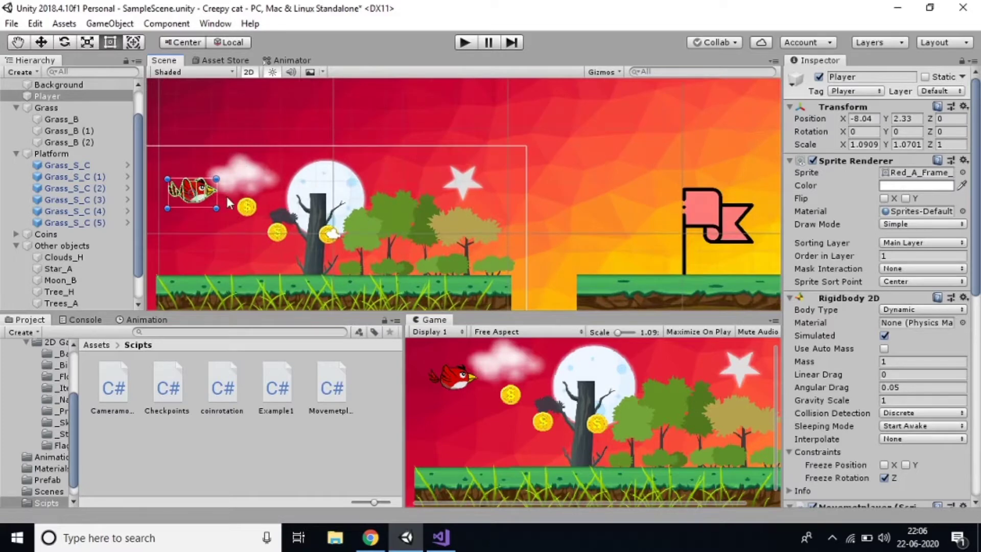
scroll(30, 176, "up", 2)
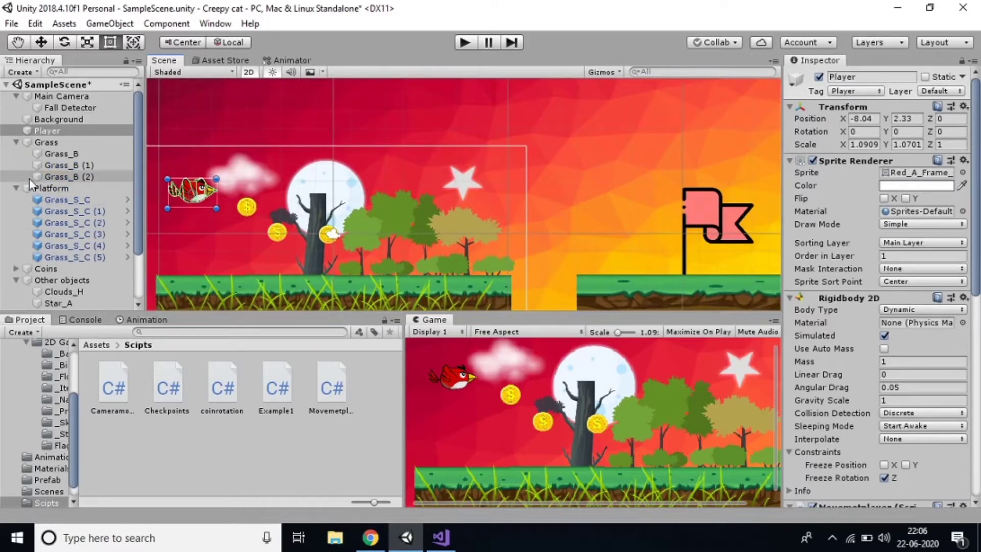
left_click(66, 107)
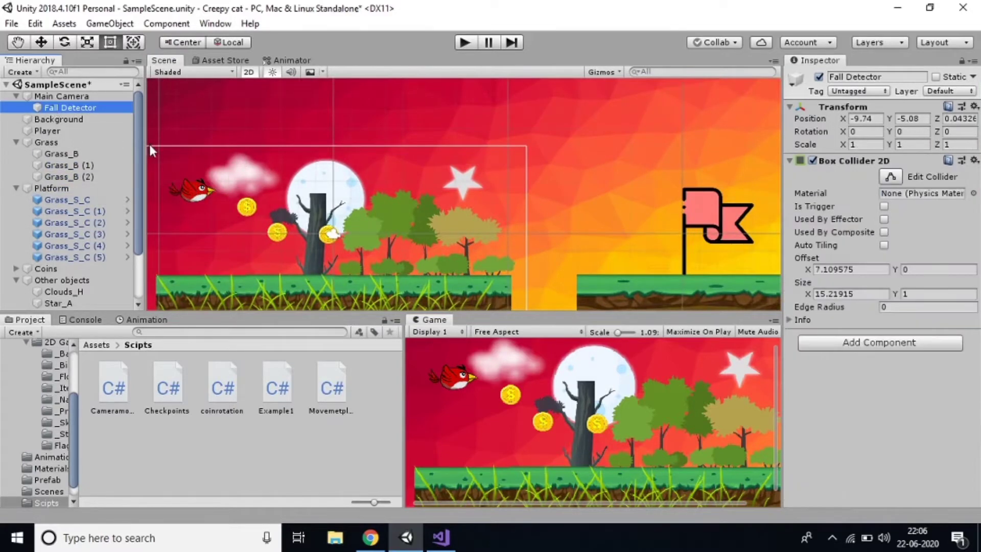
Step: Switch to Visual Studio and review the respawn code in the Start and OnTriggerEnter2D methods of Movemetplayer.cs
left_click(371, 538)
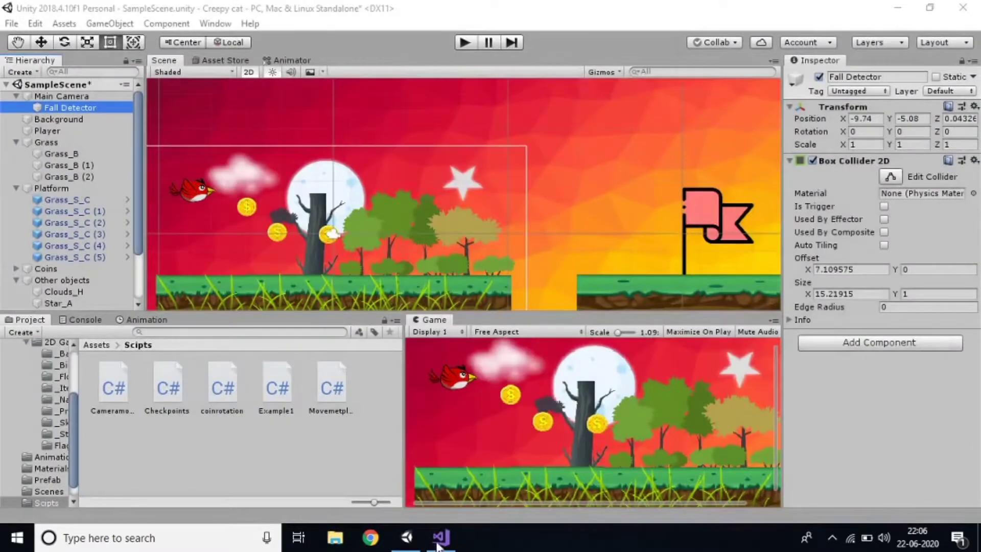
left_click(440, 538)
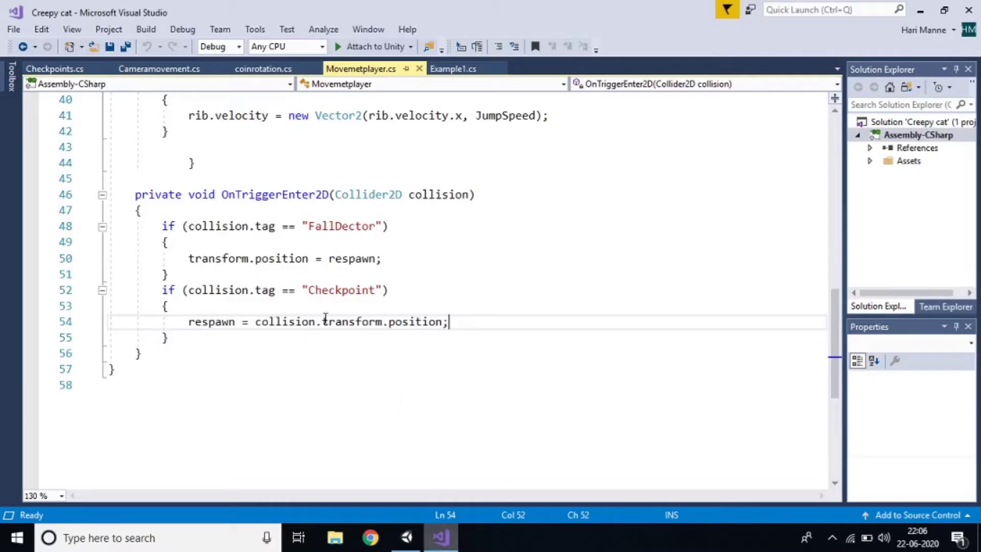
scroll(268, 305, "up", 5)
scroll(268, 306, "up", 4)
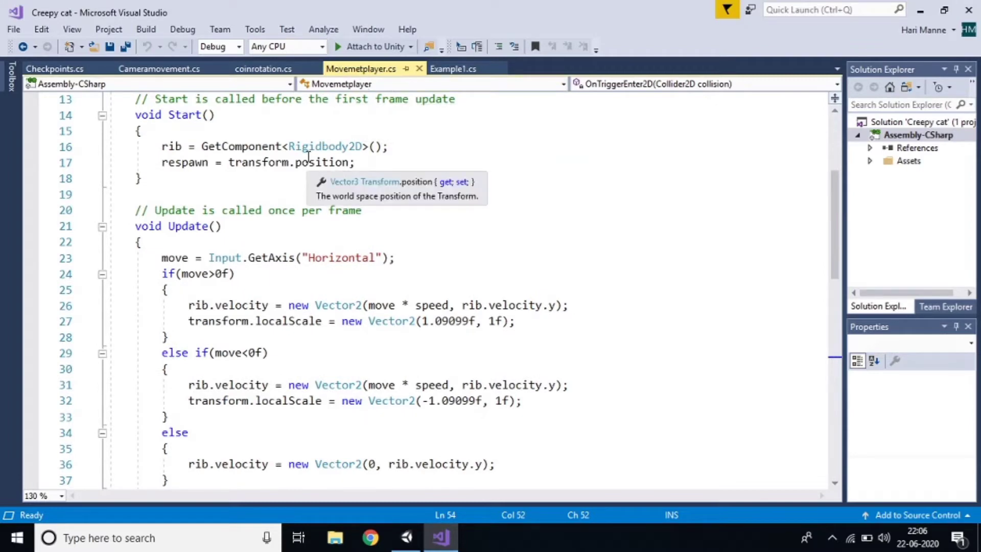
scroll(308, 156, "down", 9)
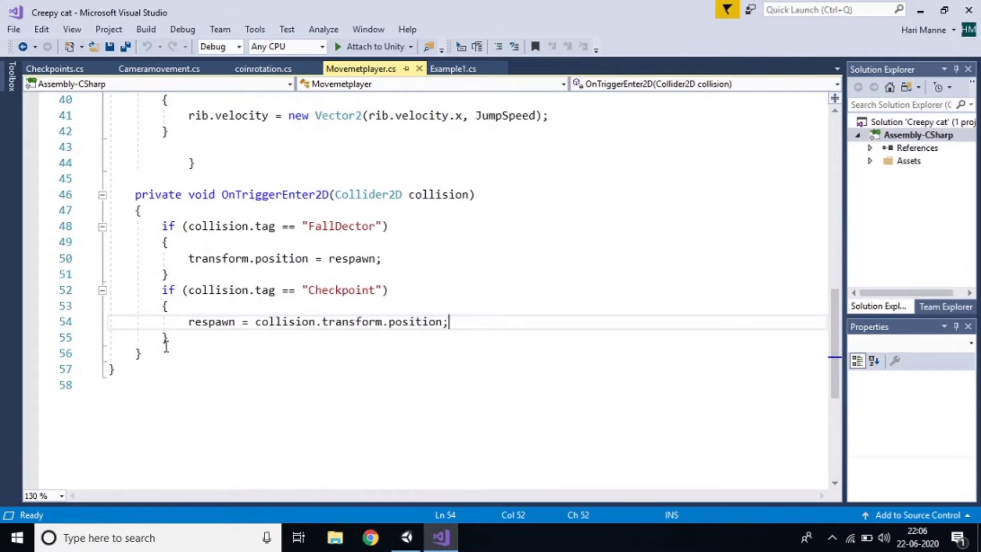
Step: Delete the whole OnTriggerEnter2D method and its leftover blank lines from Movemetplayer.cs, keeping Update's closing brace, and save the script
left_click_drag(128, 195, 205, 366)
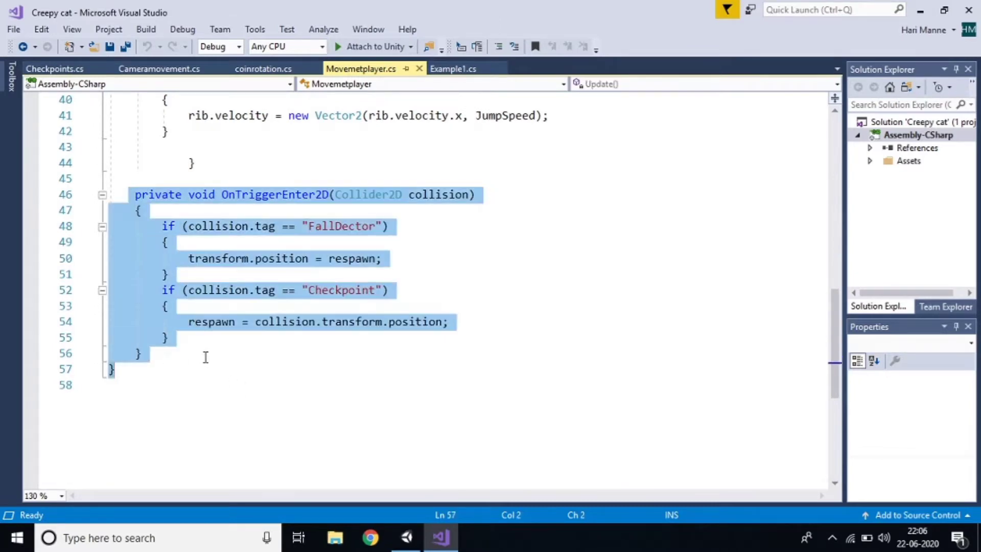
left_click_drag(142, 353, 121, 195)
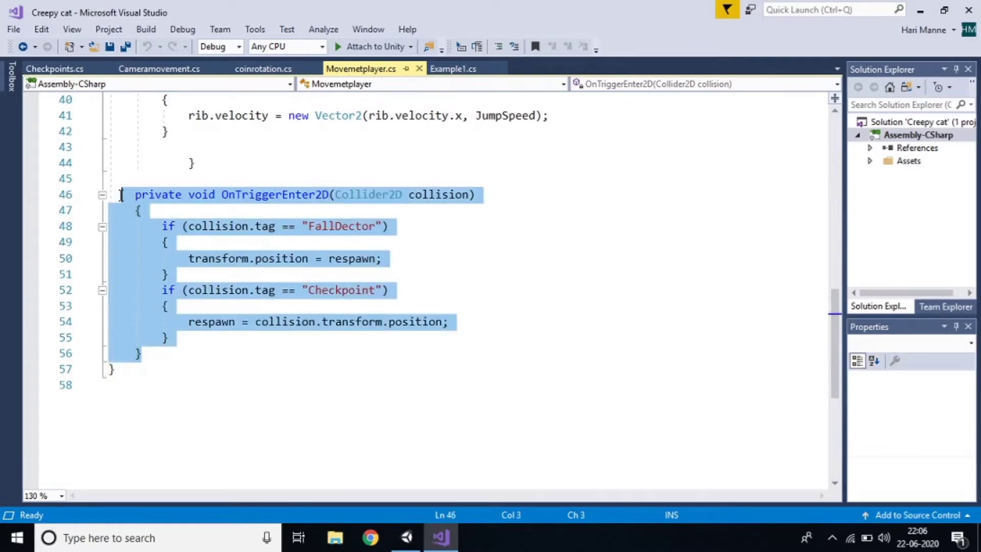
key("Delete")
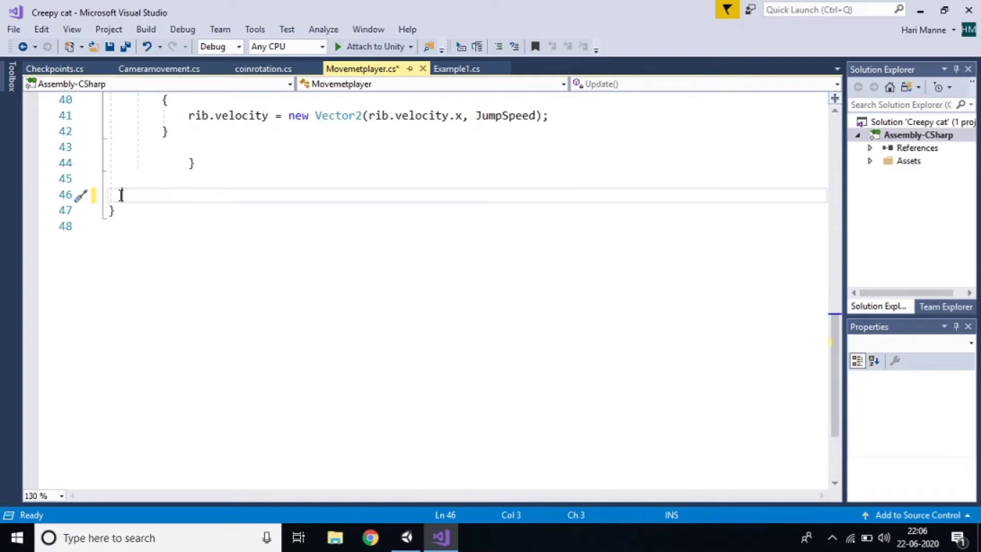
key("BackSpace")
key("BackSpace")
key("BackSpace")
key("BackSpace")
type("}")
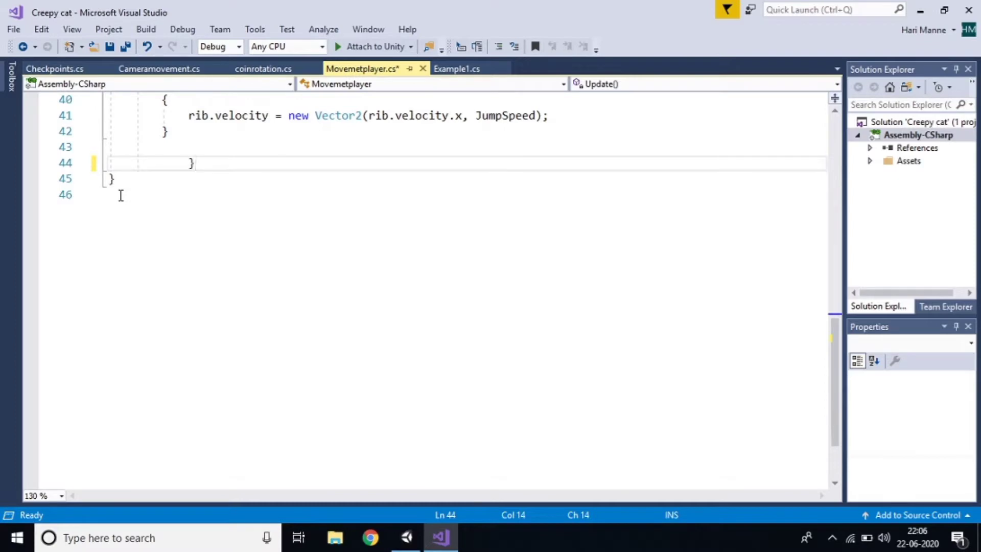
scroll(196, 215, "up", 4)
scroll(372, 273, "up", 4)
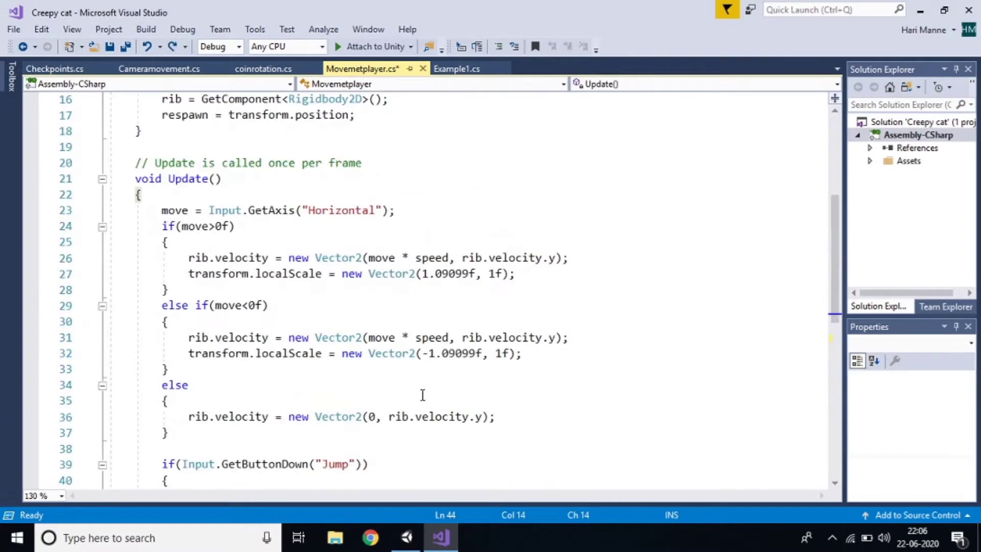
key("ctrl+s")
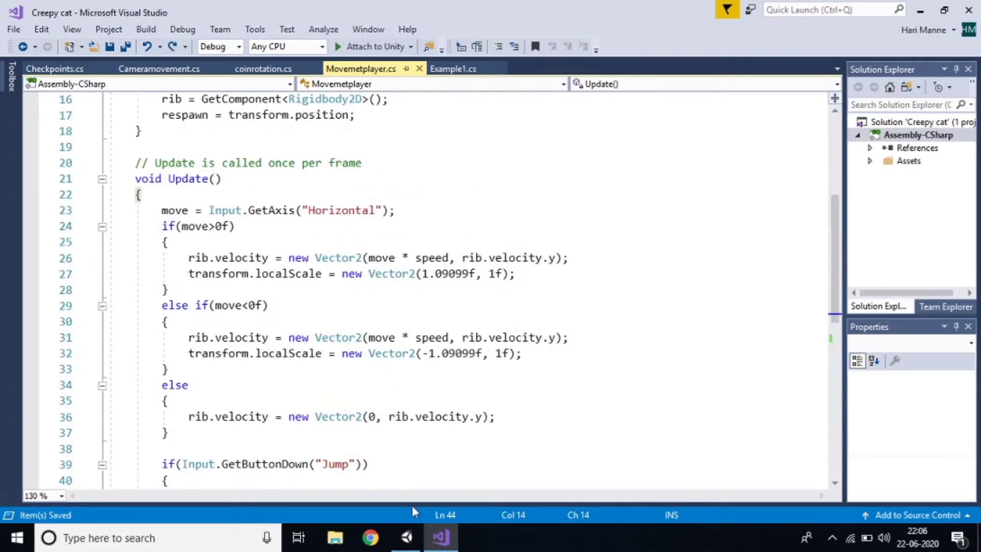
Step: Add two new lines after the closing brace of the Update method in Movemetplayer.cs
left_click(408, 534)
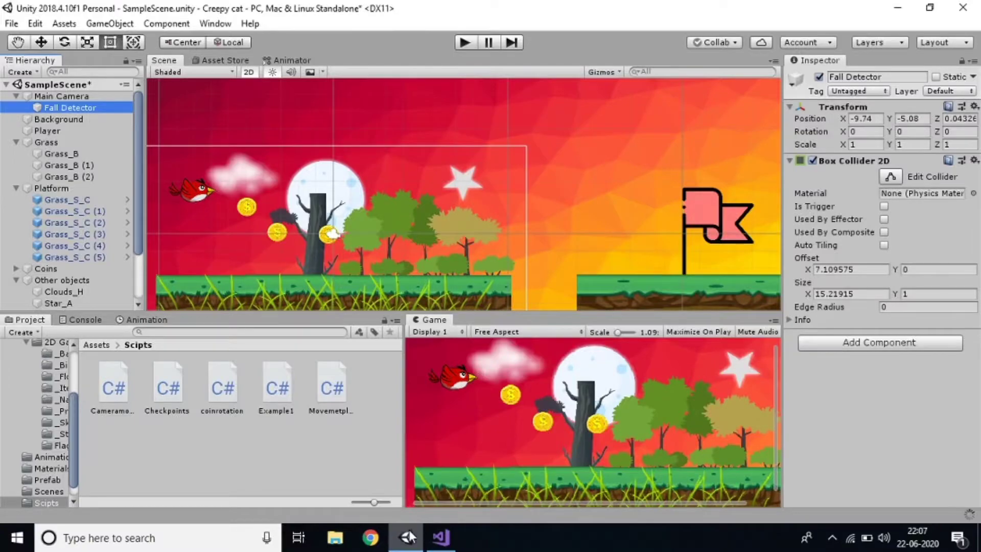
left_click(442, 537)
scroll(293, 316, "down", 10)
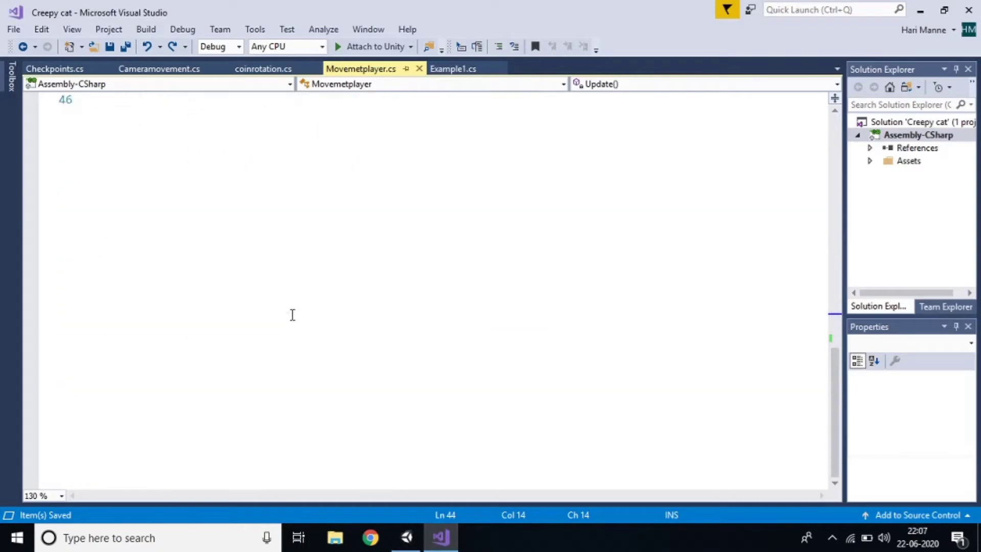
scroll(293, 317, "up", 3)
left_click(222, 184)
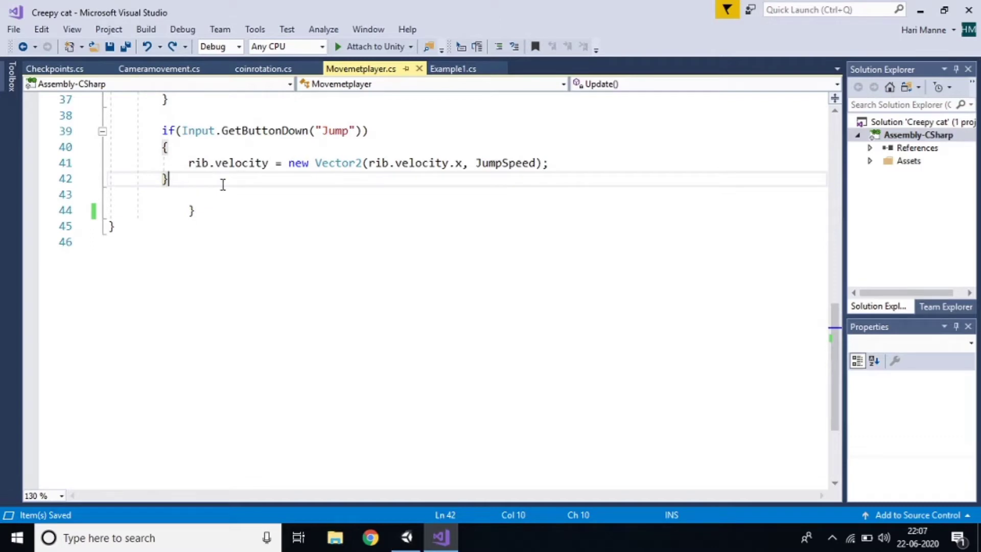
scroll(223, 185, "up", 7)
scroll(223, 194, "down", 4)
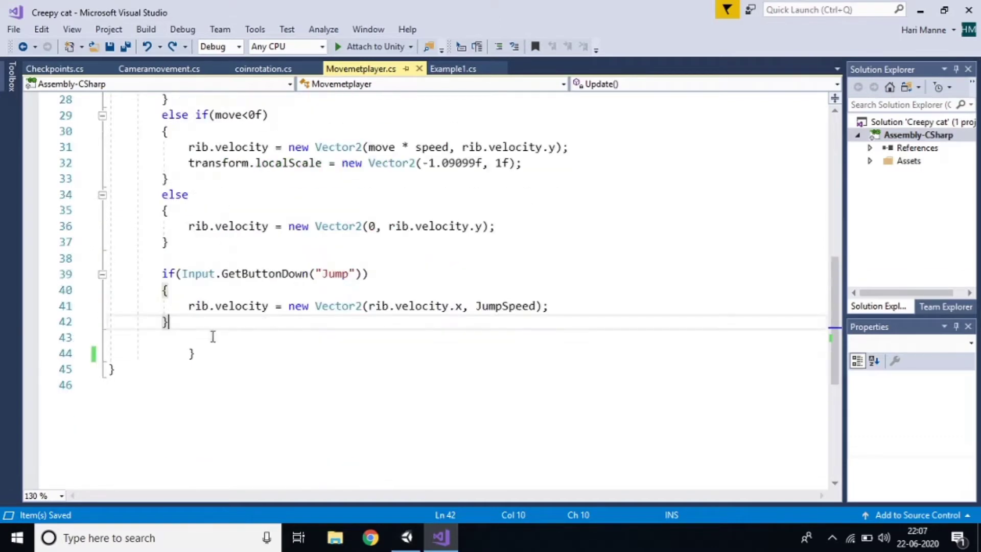
left_click(210, 354)
key("Return")
key("Return")
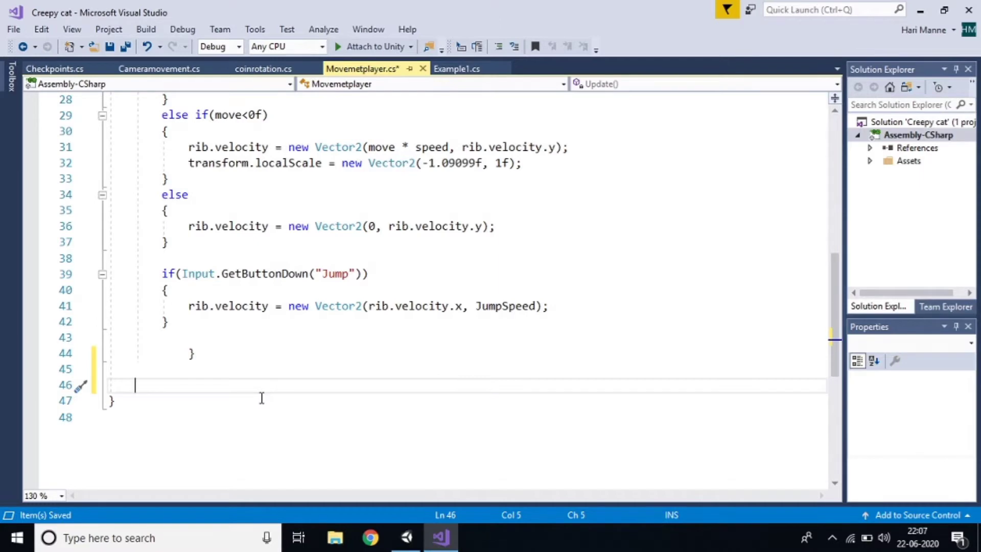
Step: Delete the public Vector3 respawn declaration from the variables of the Movemetplayer class
scroll(320, 286, "up", 9)
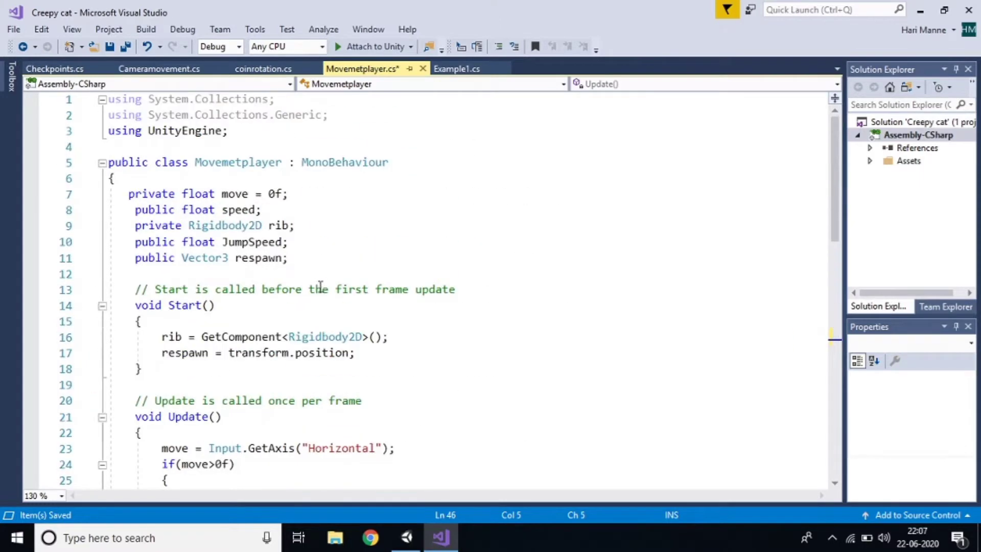
left_click_drag(289, 258, 128, 259)
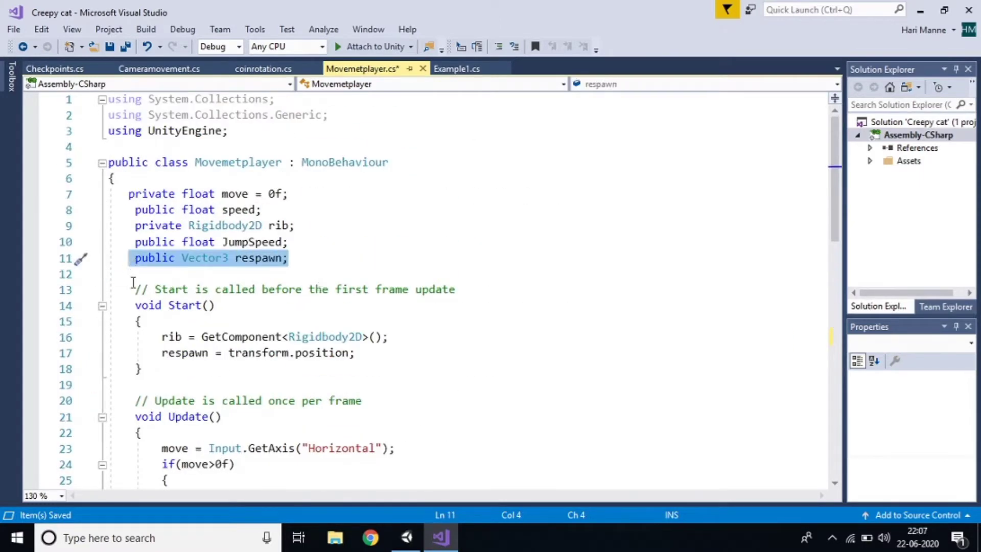
key("BackSpace")
left_click(304, 274)
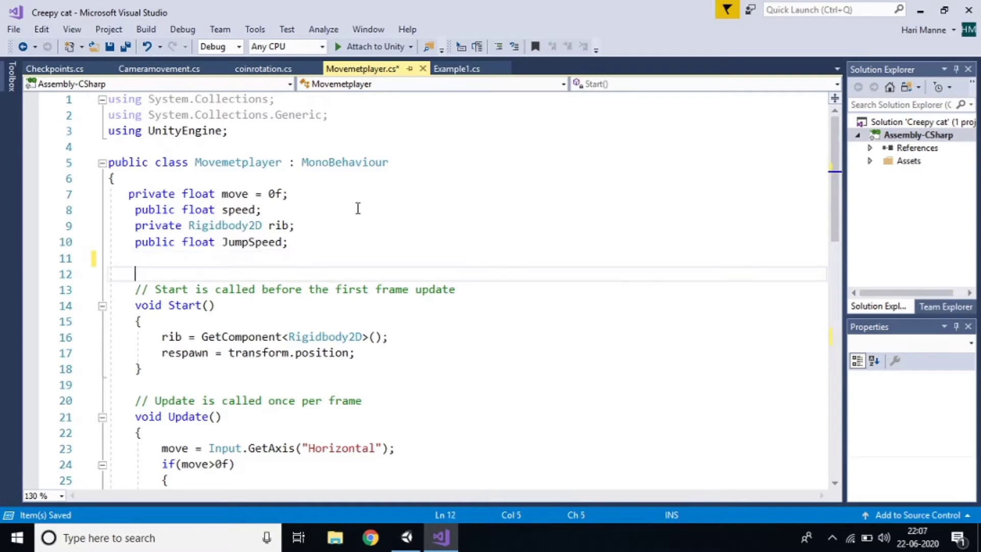
Step: Delete the respawn = transform.position line from the Start method of Movemetplayer.cs and save the script
left_click(321, 242)
left_click(317, 258)
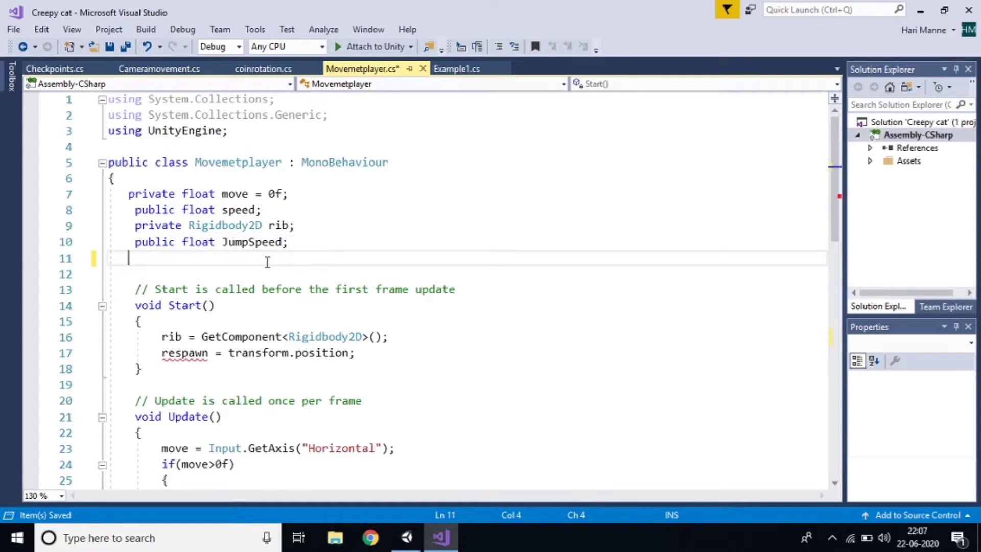
left_click_drag(153, 353, 381, 354)
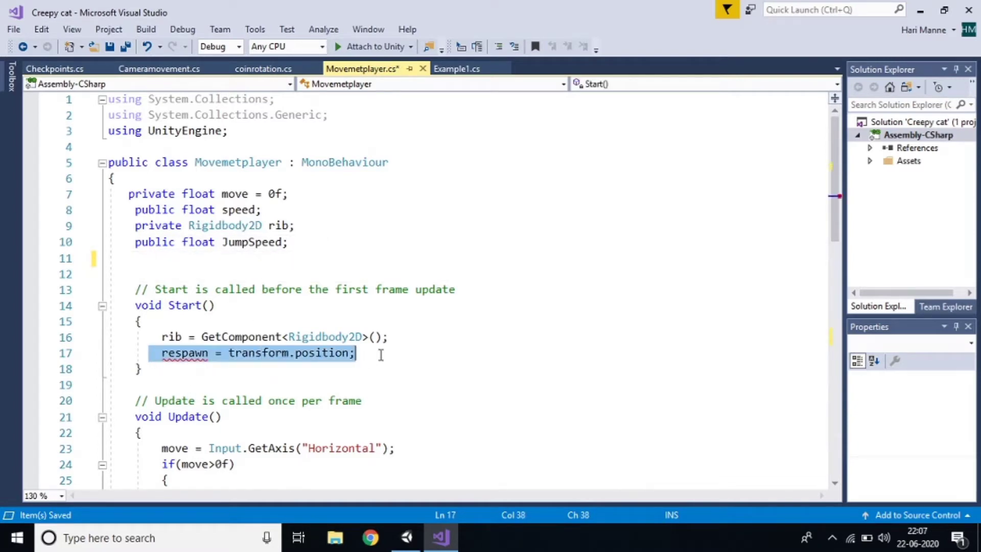
key("BackSpace")
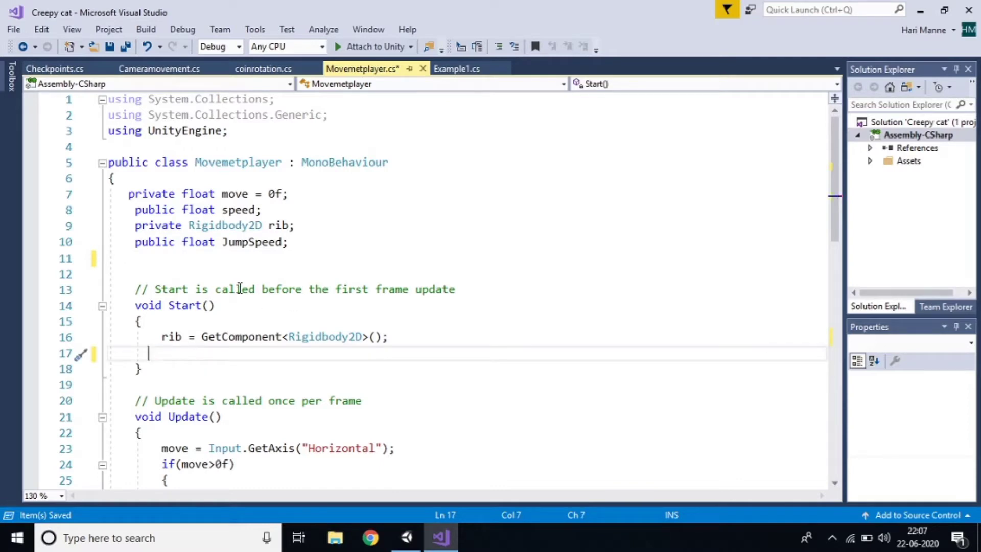
key("ctrl+s")
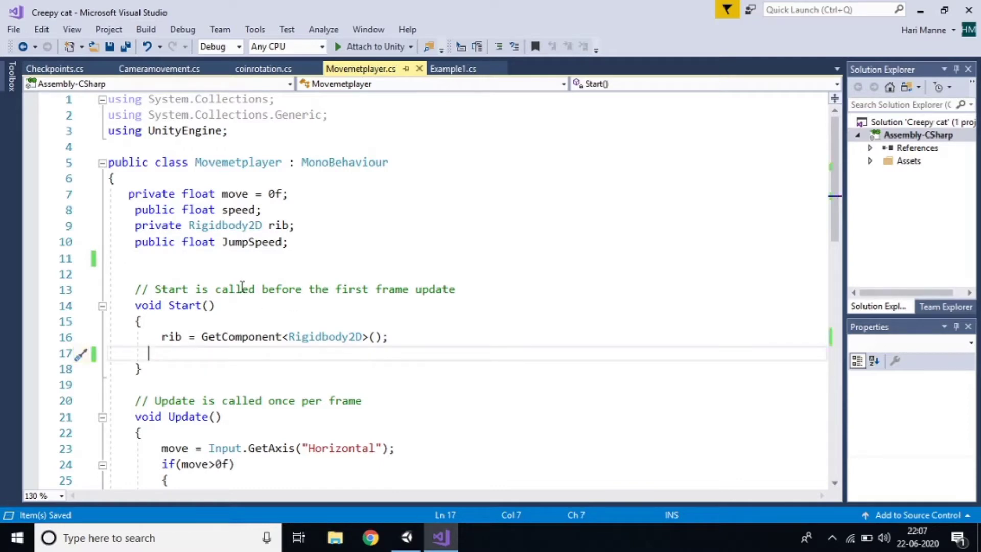
Step: Review the remaining code of Movemetplayer.cs from the class variables down to the end of the Update method
scroll(243, 285, "down", 4)
scroll(243, 285, "up", 4)
scroll(242, 285, "down", 5)
scroll(242, 285, "up", 4)
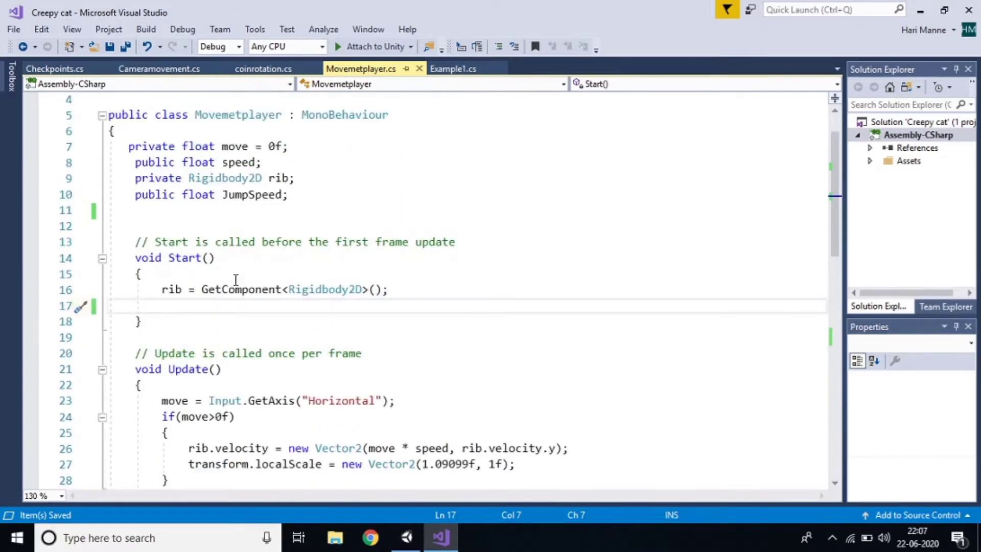
scroll(237, 282, "up", 1)
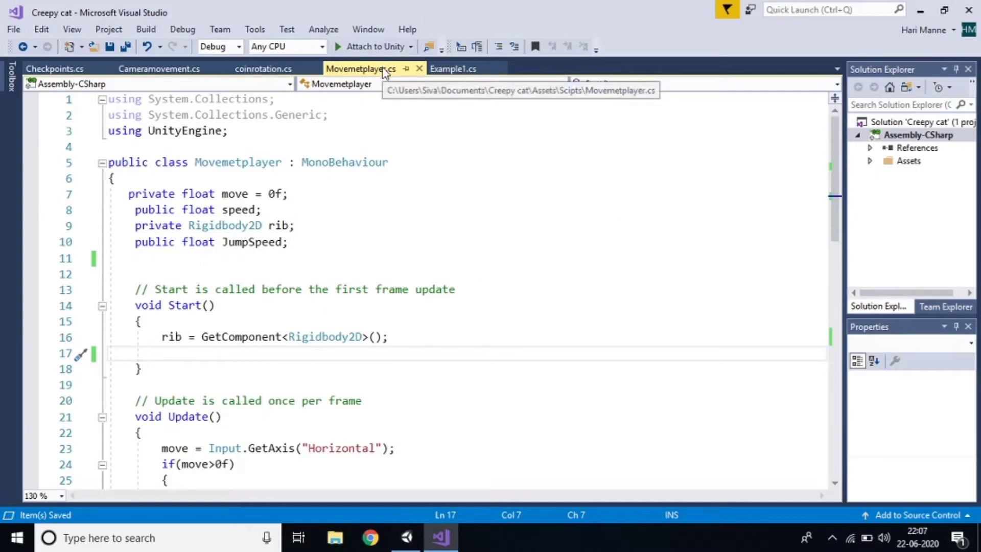
scroll(313, 233, "down", 10)
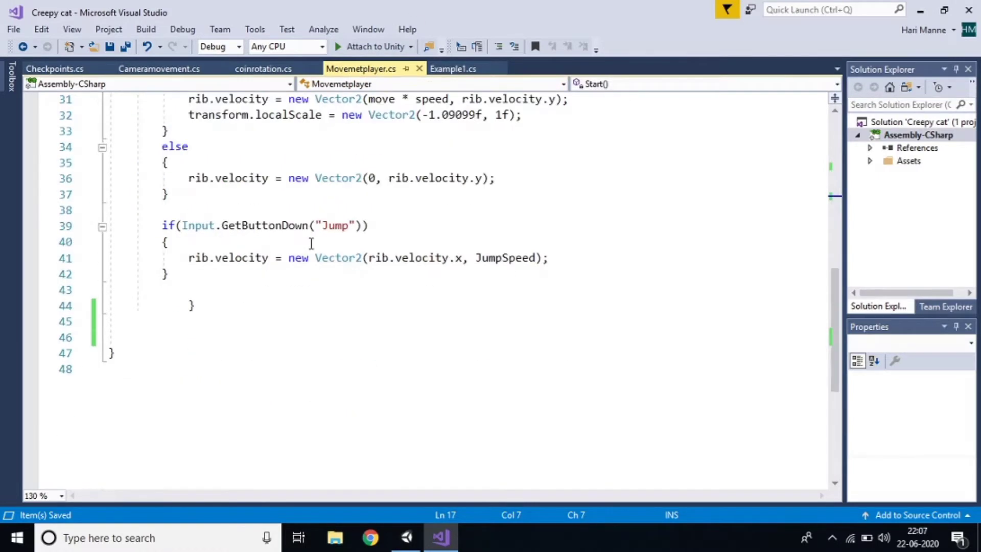
scroll(313, 242, "up", 5)
scroll(311, 243, "up", 4)
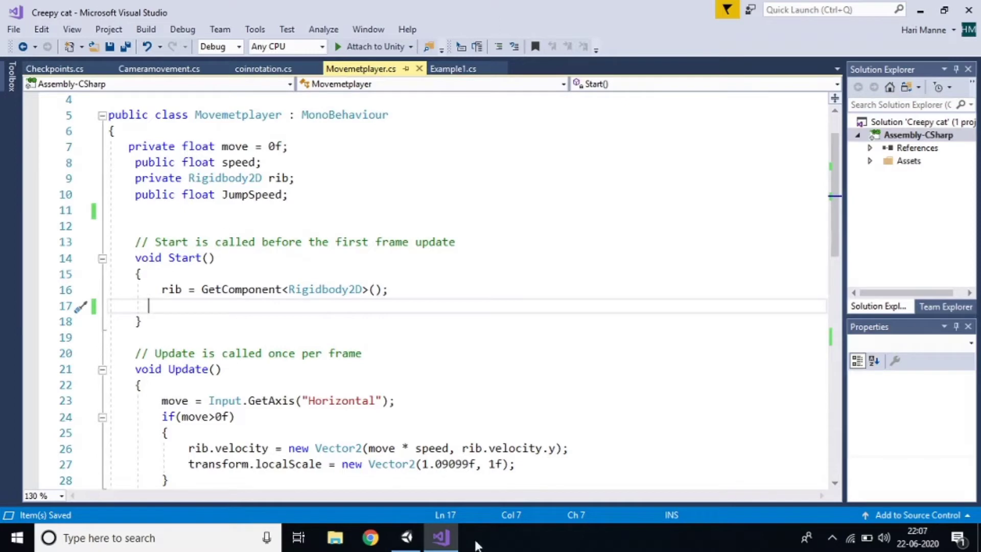
Step: Switch to Unity to examine the red flag checkpoint in the scene, and return to the script in Visual Studio
left_click(407, 537)
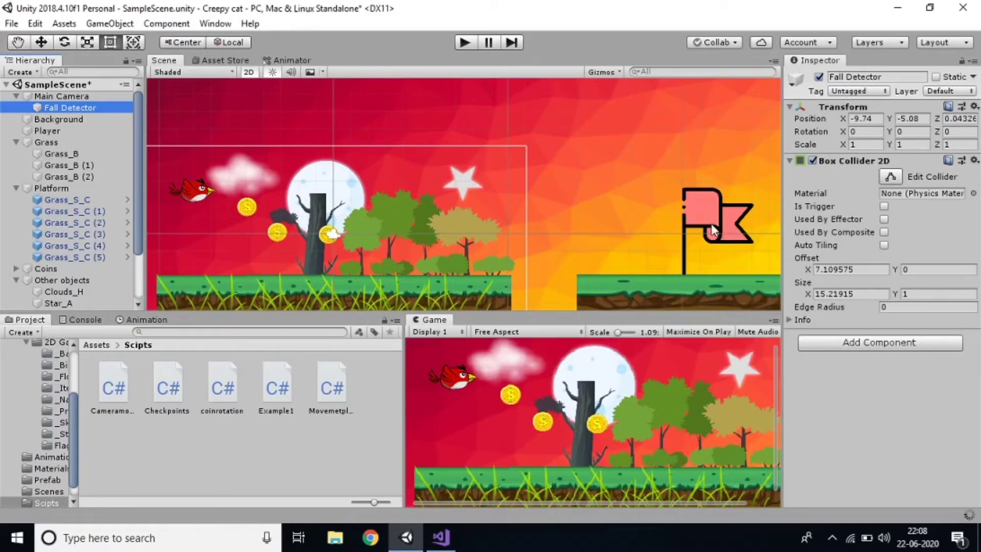
left_click(674, 254)
left_click(441, 538)
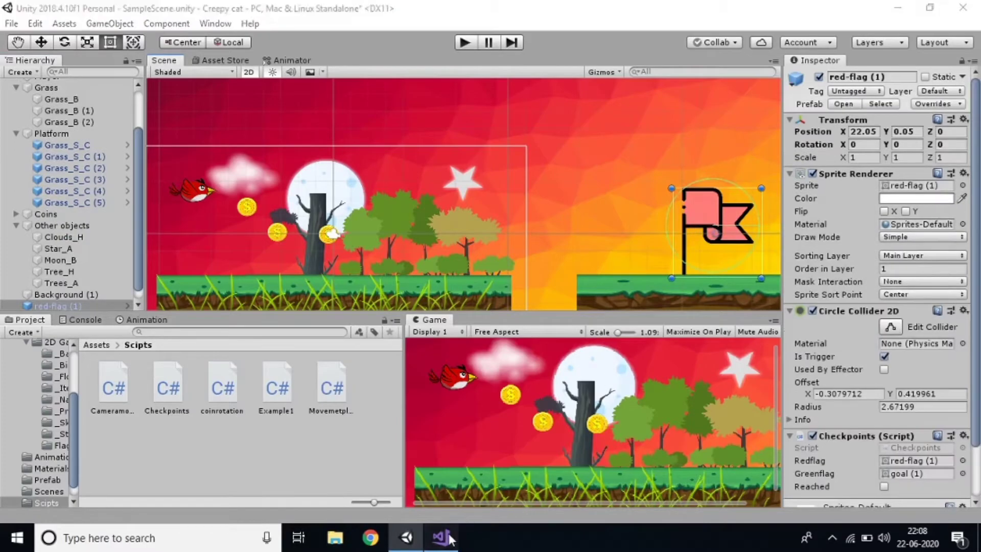
Step: Declare a public Vector3 variable named Reposition below the JumpSpeed variable in the Movemetplayer class
left_click(162, 211)
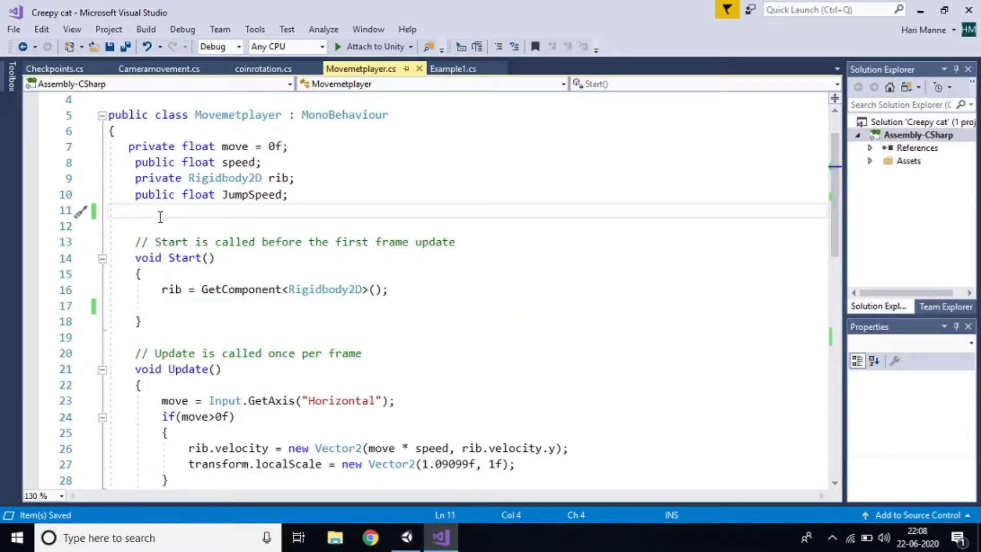
type("p")
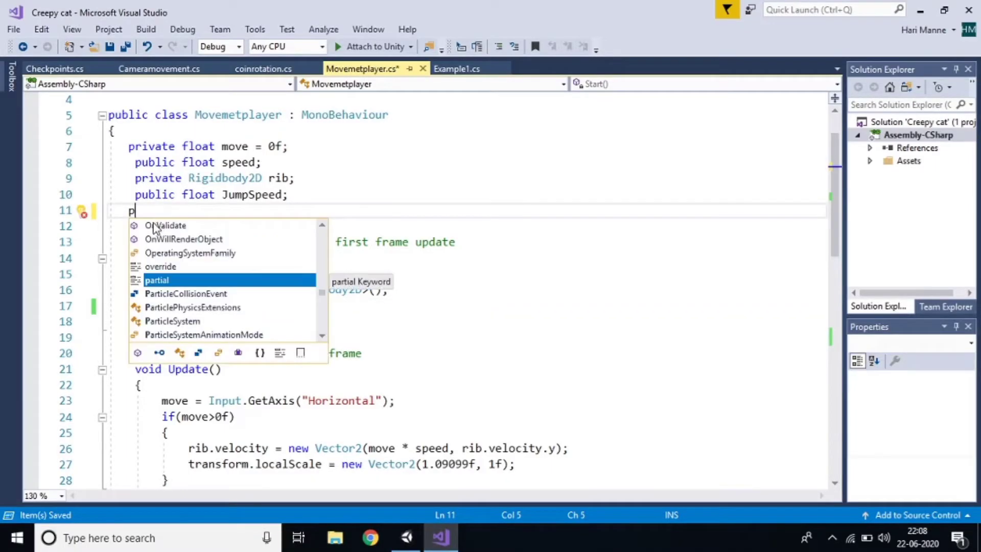
type("ublic Ve")
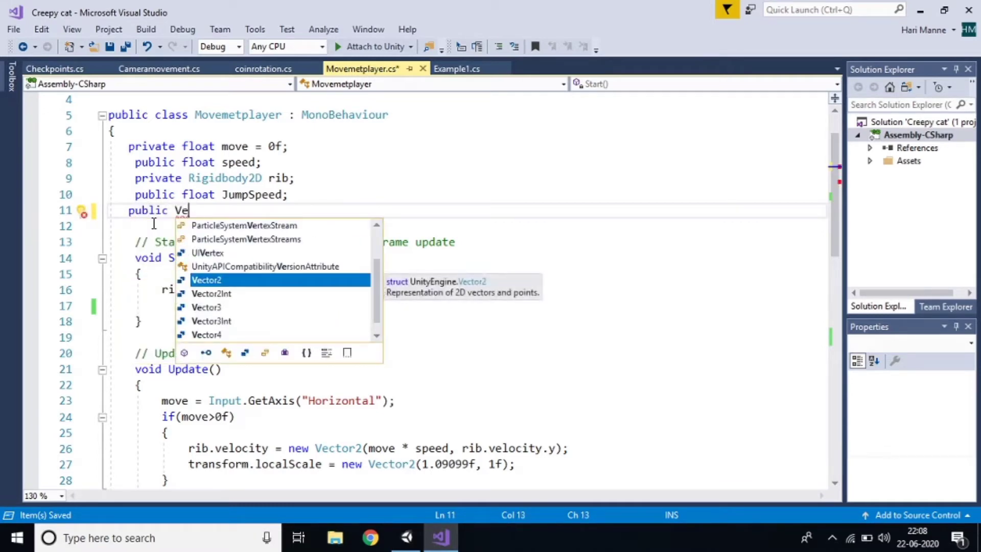
key("Down")
key("Down")
key("Tab")
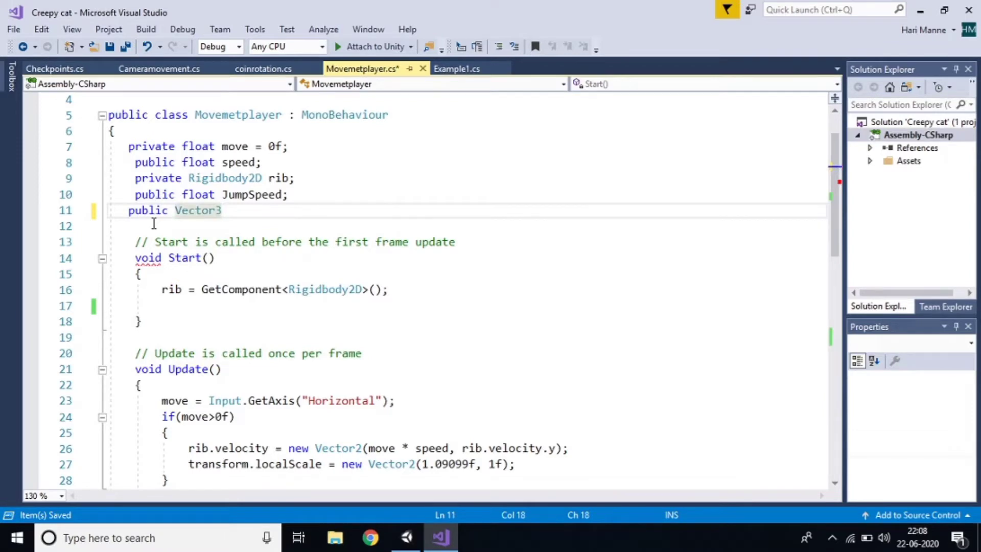
type("Re")
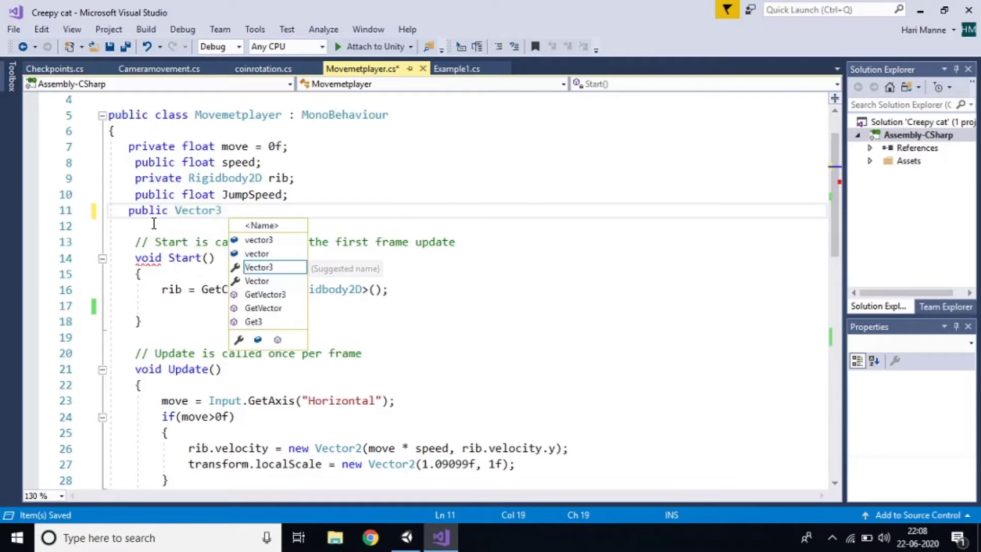
type("posi")
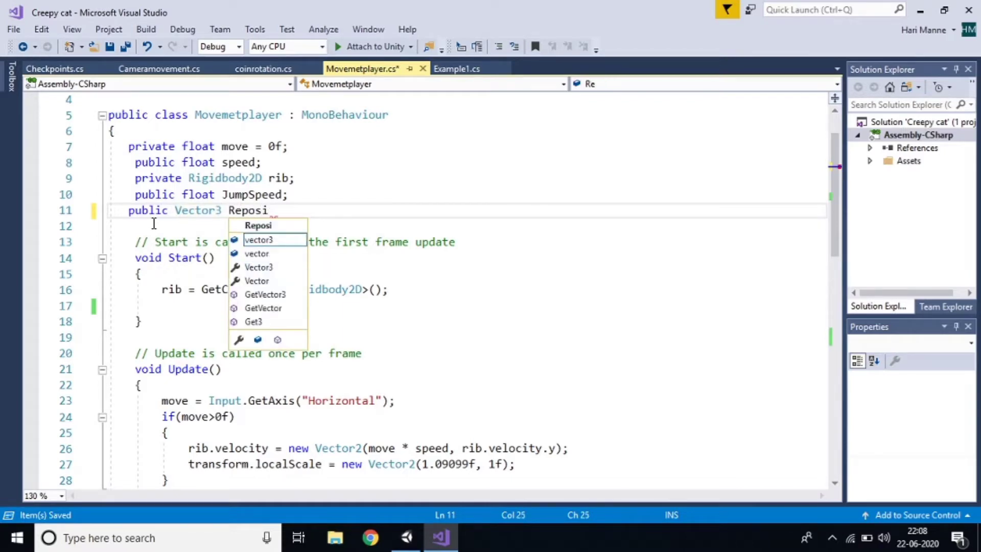
type("tion;")
Step: Add the line Reposition = transform.position; below the rib assignment in the Start method
scroll(154, 224, "down", 3)
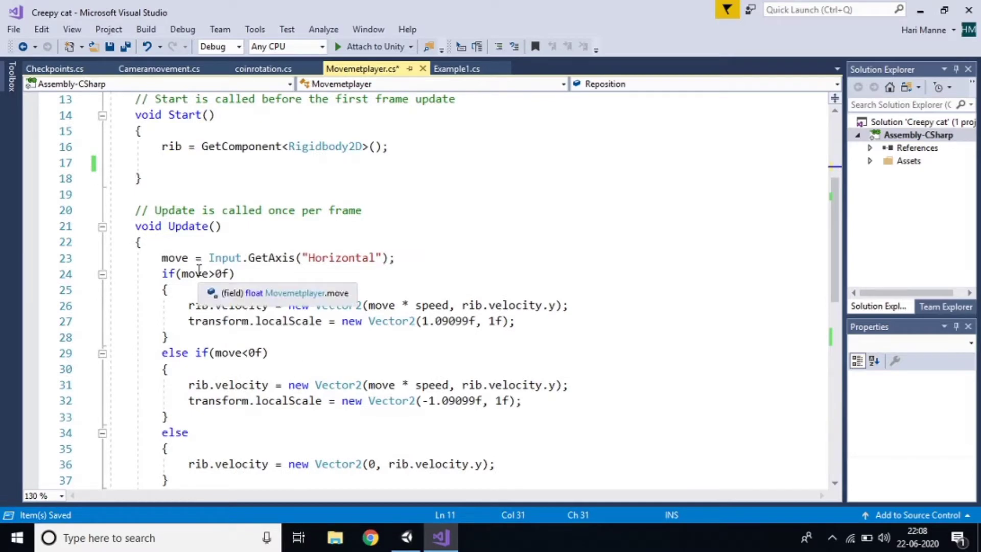
scroll(195, 302, "up", 2)
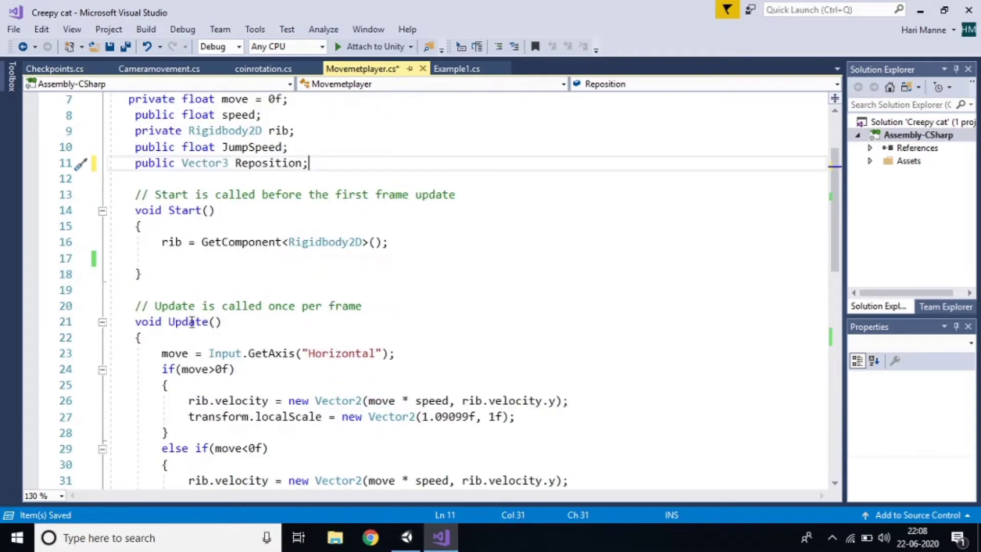
left_click(187, 258)
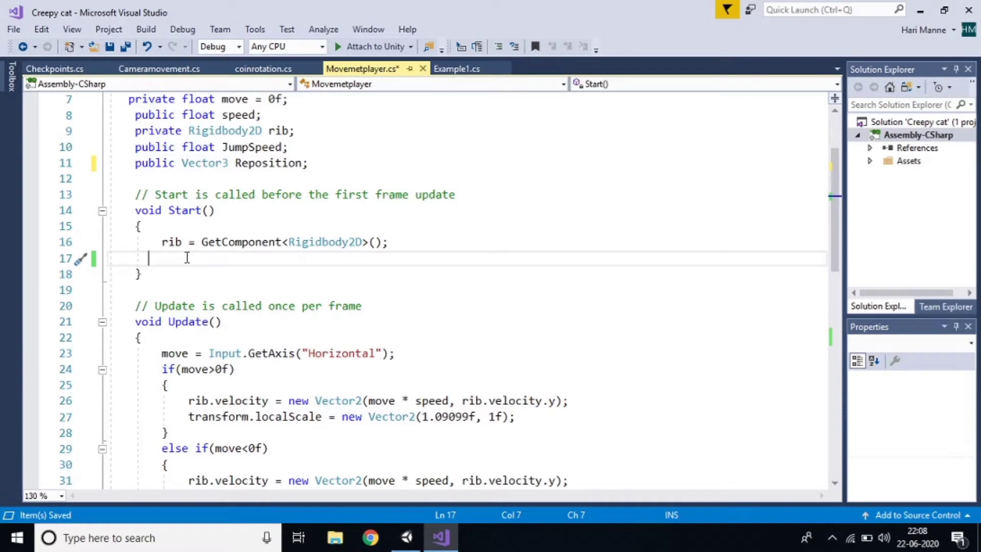
type("Re")
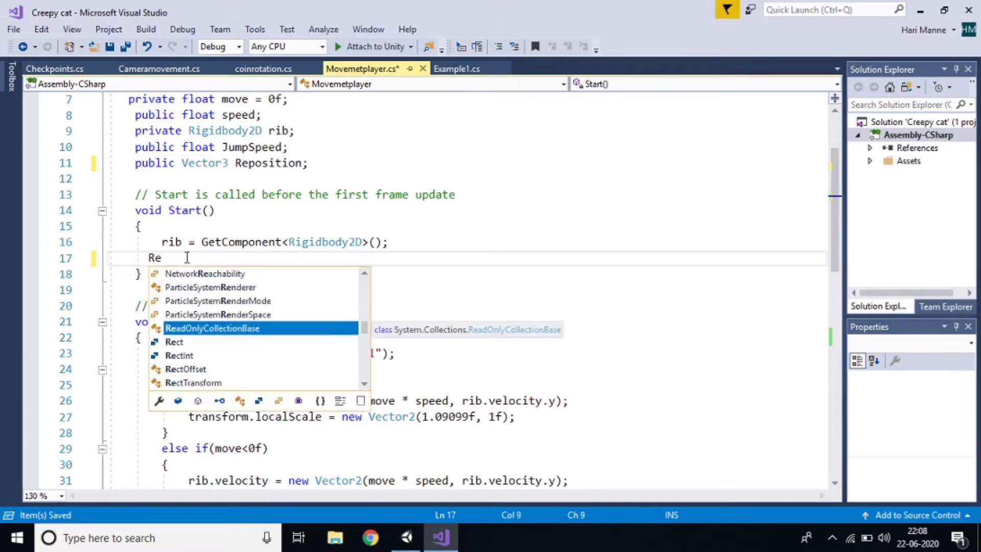
type("position ")
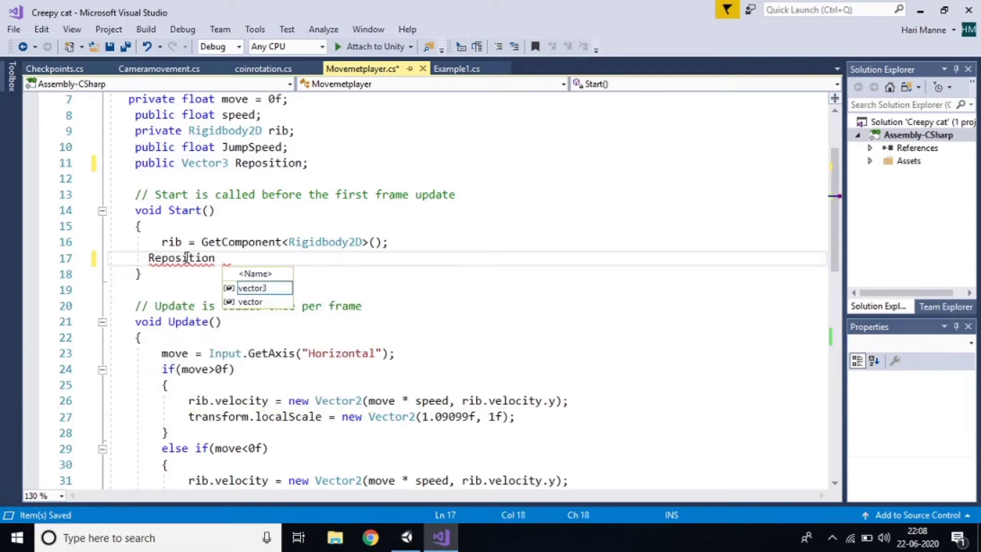
type("= tra")
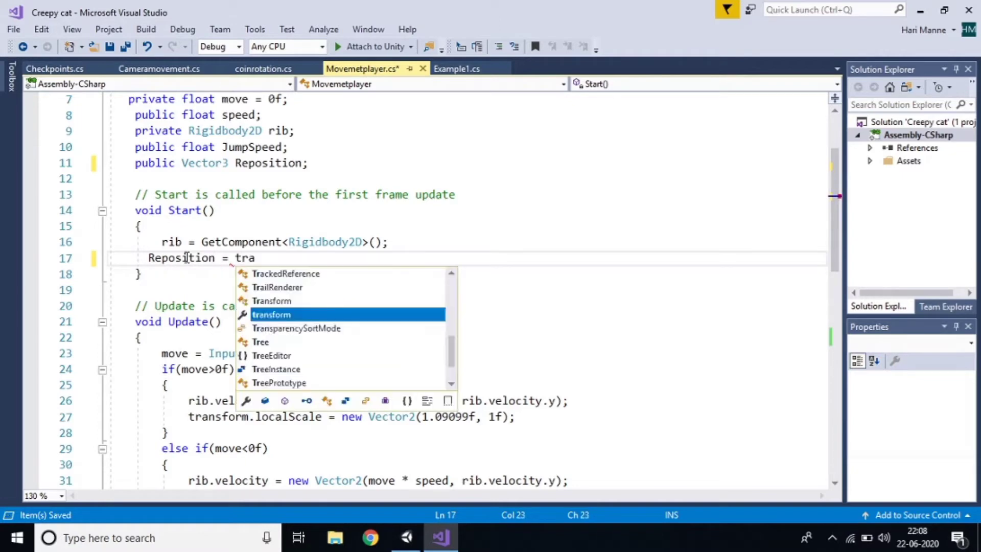
type("nsform.po")
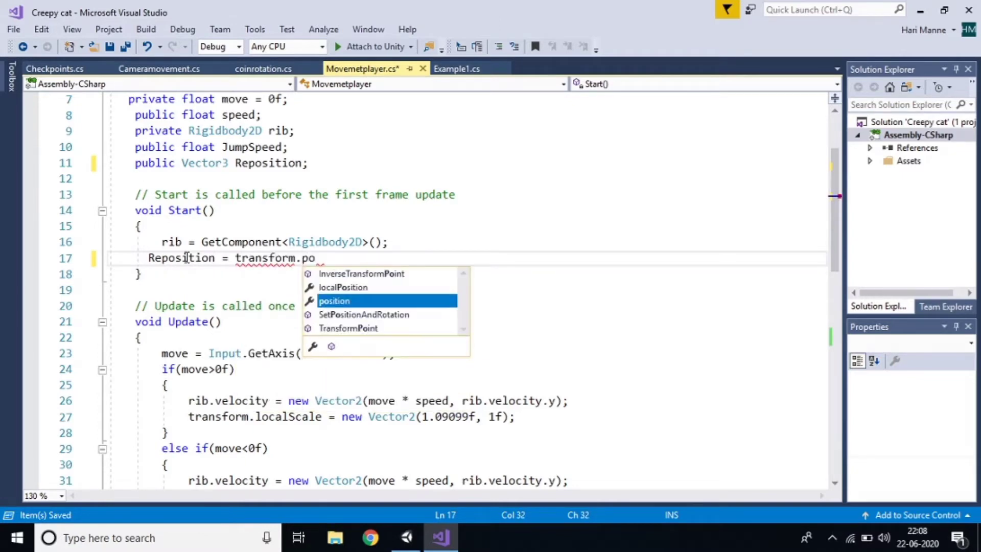
key("Tab")
type(";")
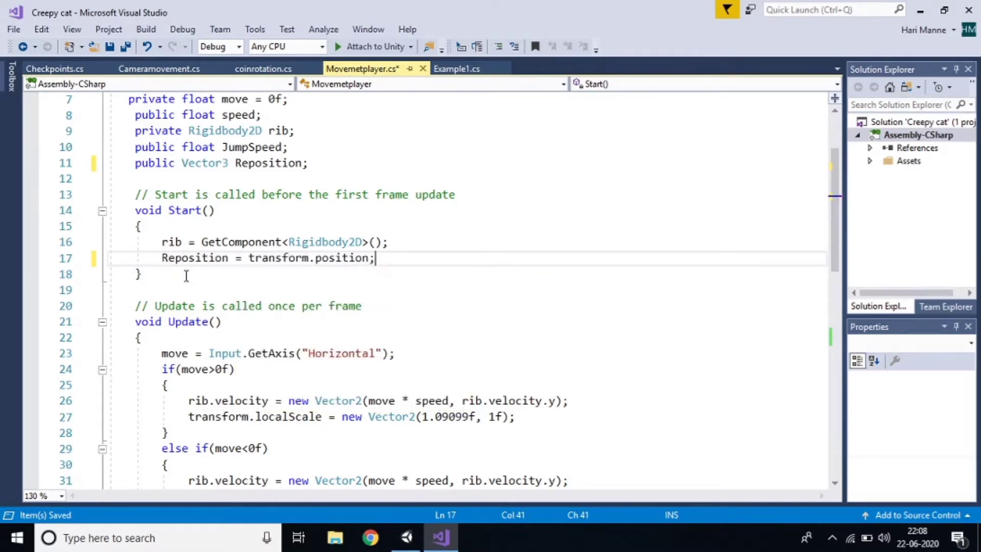
Step: Place the text cursor on the empty line 46 between Update's closing brace and the class's closing brace
scroll(186, 274, "down", 3)
scroll(246, 473, "down", 3)
left_click(159, 434)
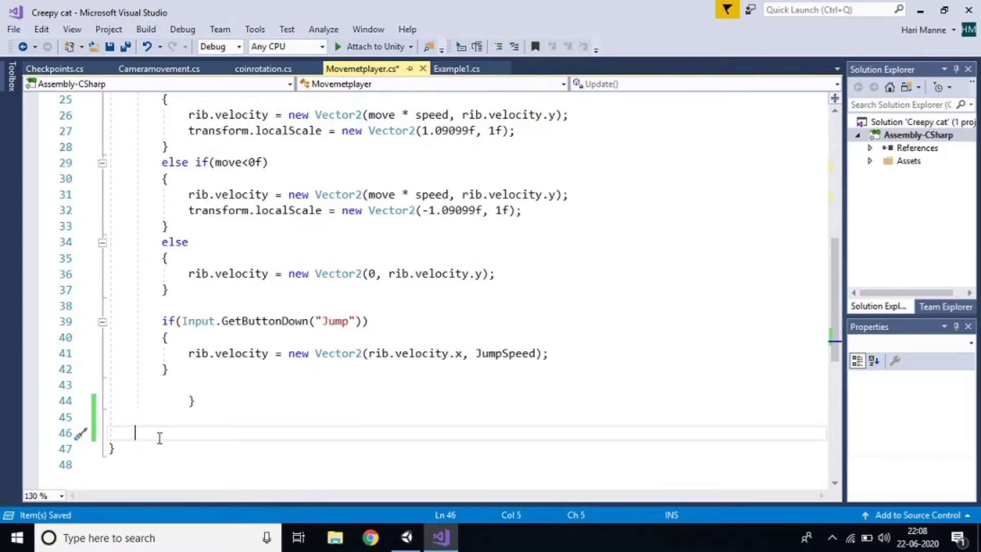
Step: Switch to Unity, select the red-flag (1) prefab in the Prefab folder, and open the tag list through its Add Tag option
left_click(405, 538)
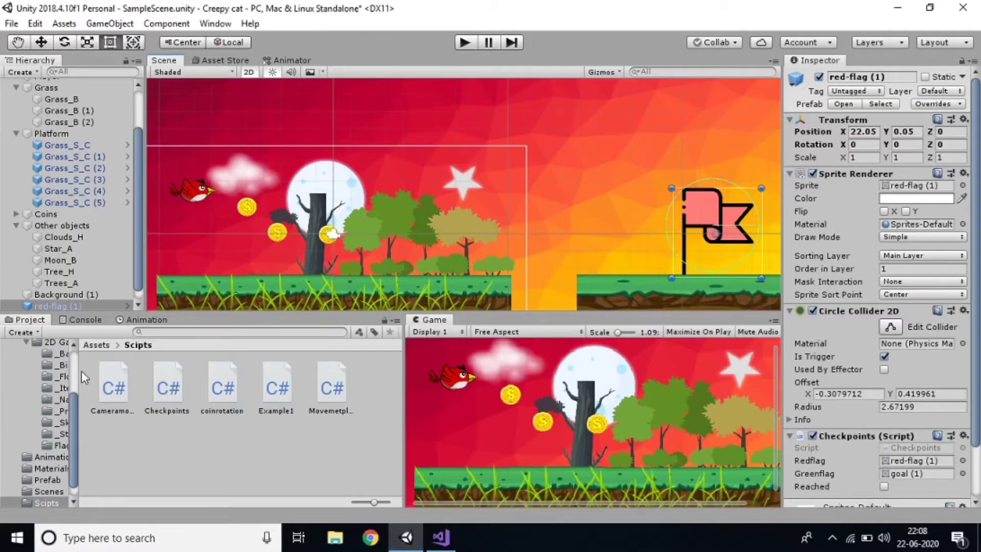
left_click(105, 347)
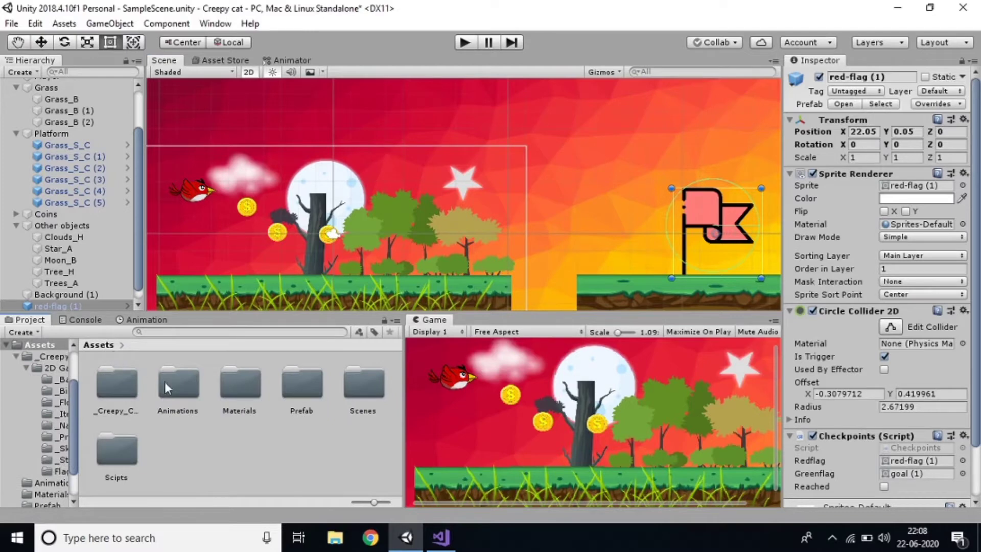
double_click(310, 397)
left_click(219, 381)
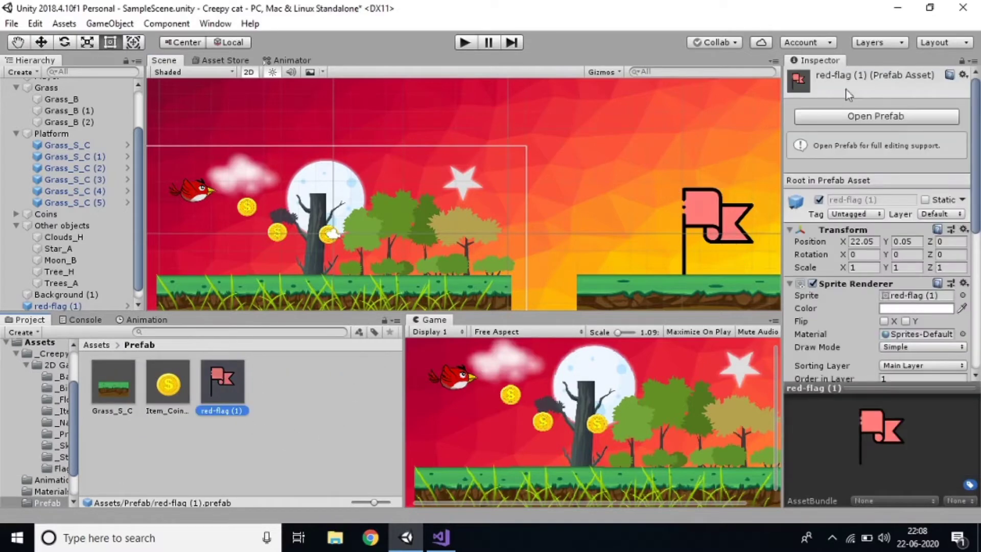
left_click(849, 214)
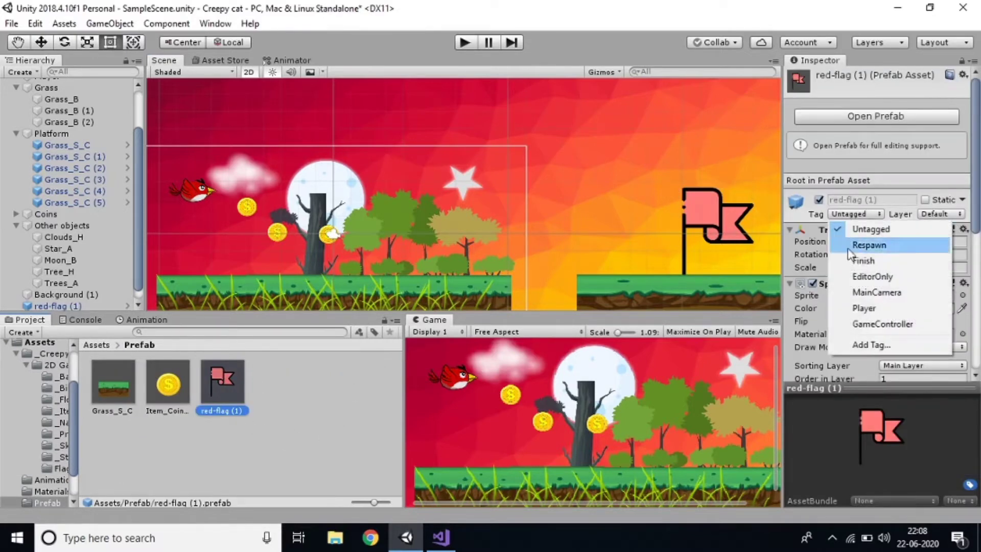
left_click(870, 345)
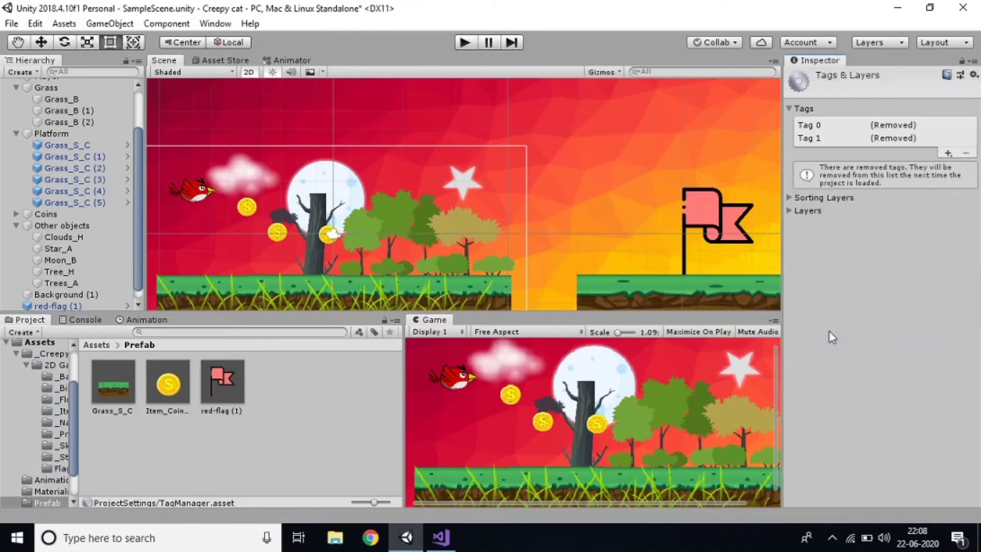
left_click(949, 153)
key("BackSpace")
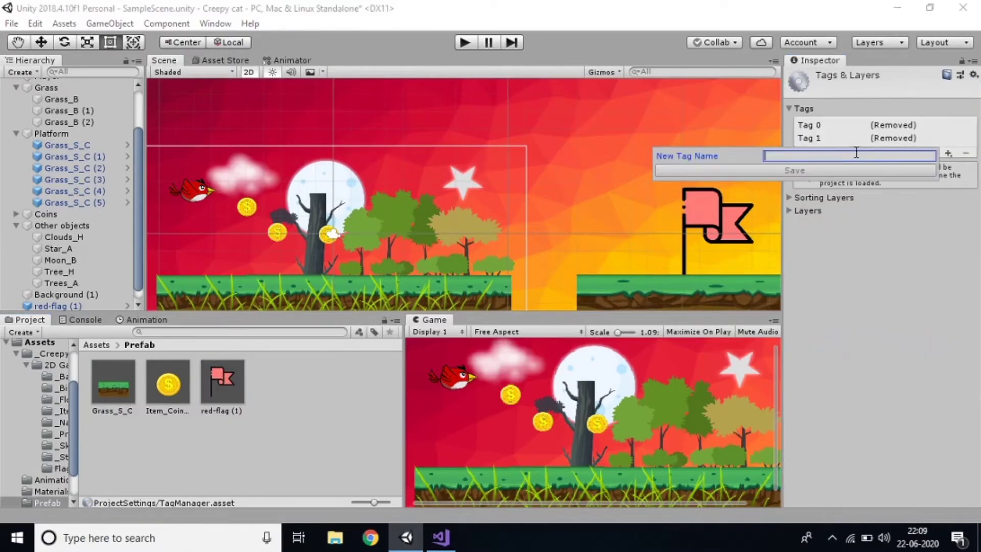
type("Checkpoin")
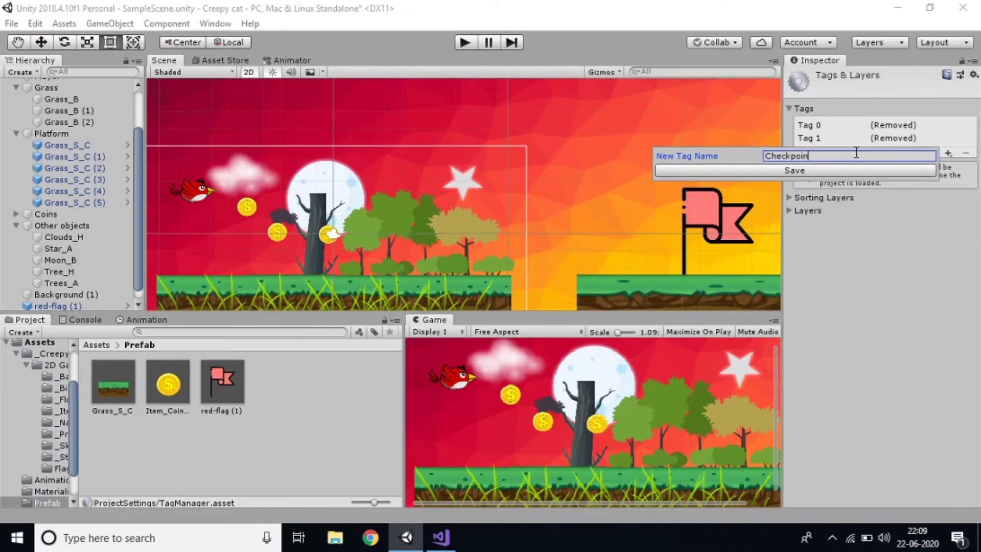
key("Return")
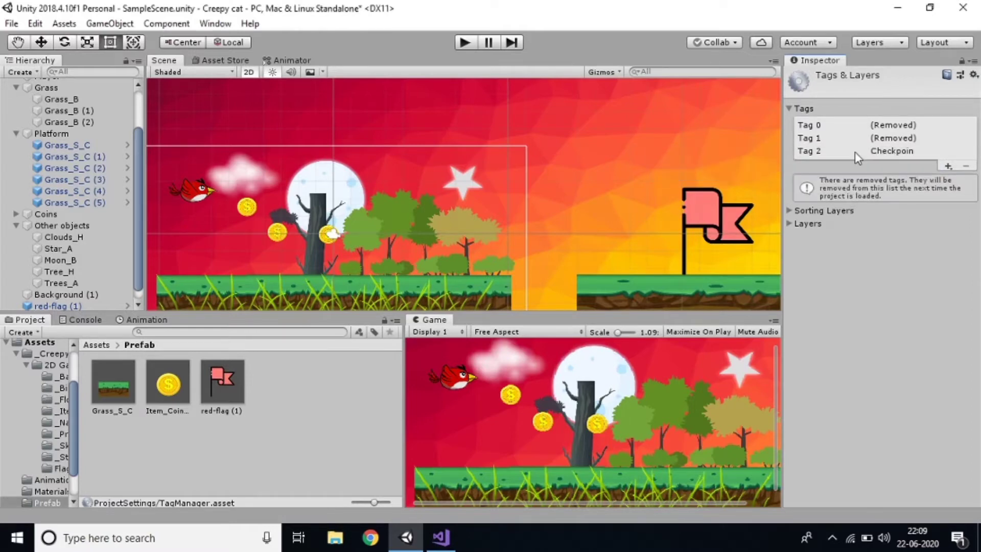
left_click(925, 151)
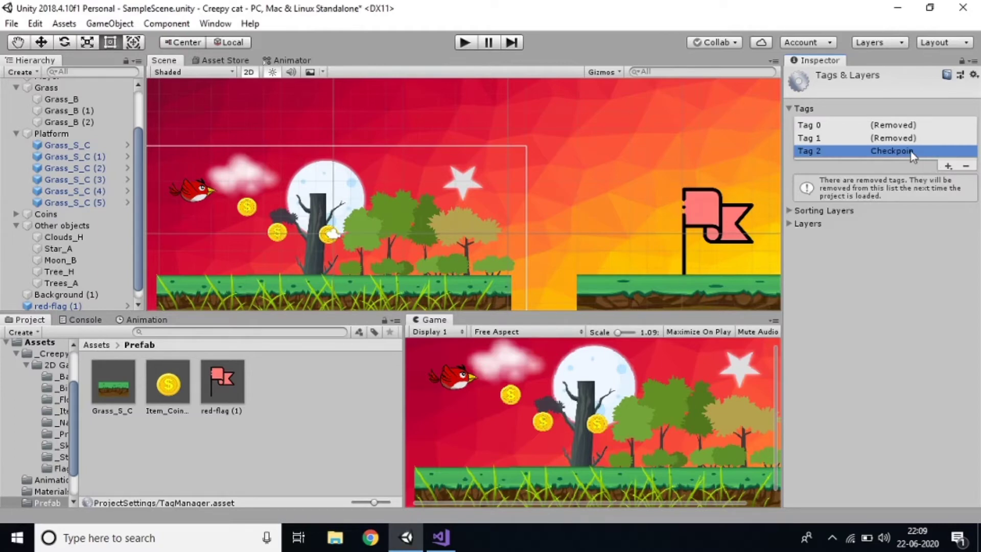
left_click(966, 167)
Step: Create two new tags named Checkpoint and FallDetector in the project's tag list
left_click(949, 164)
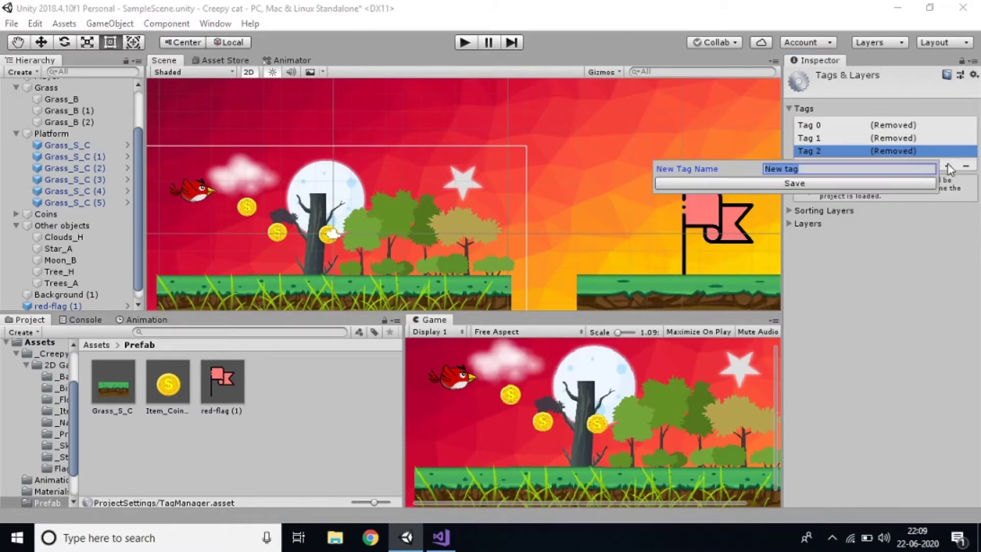
type("Checkpoint")
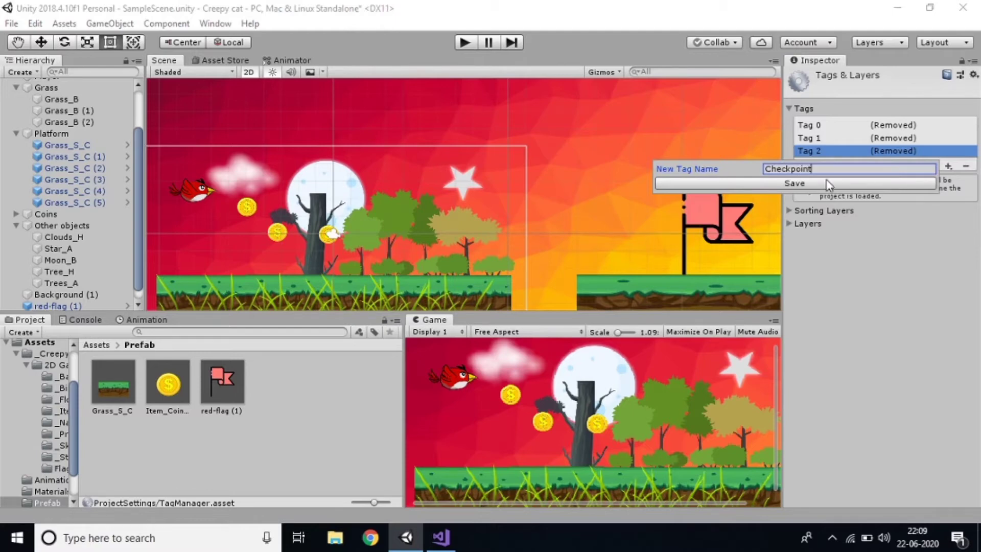
left_click(829, 184)
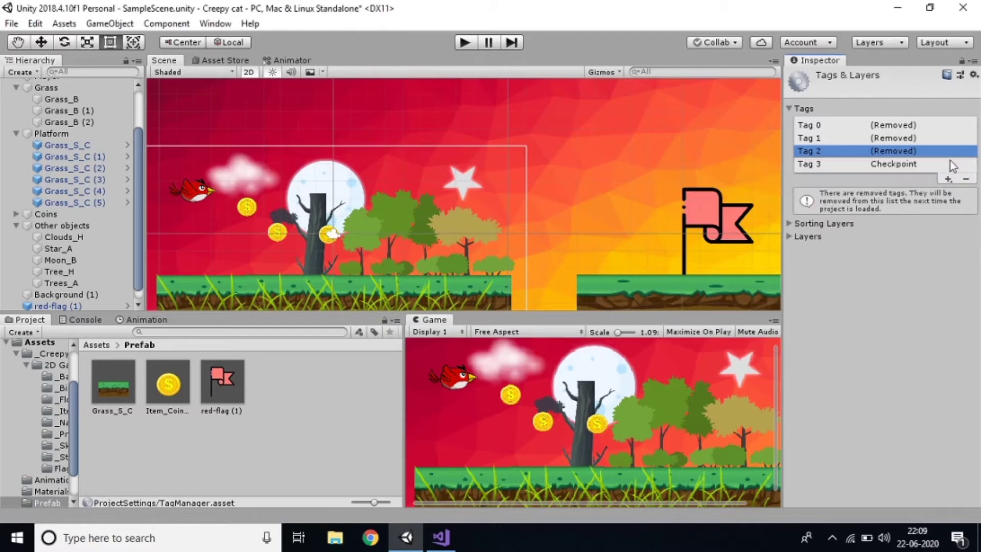
left_click(949, 179)
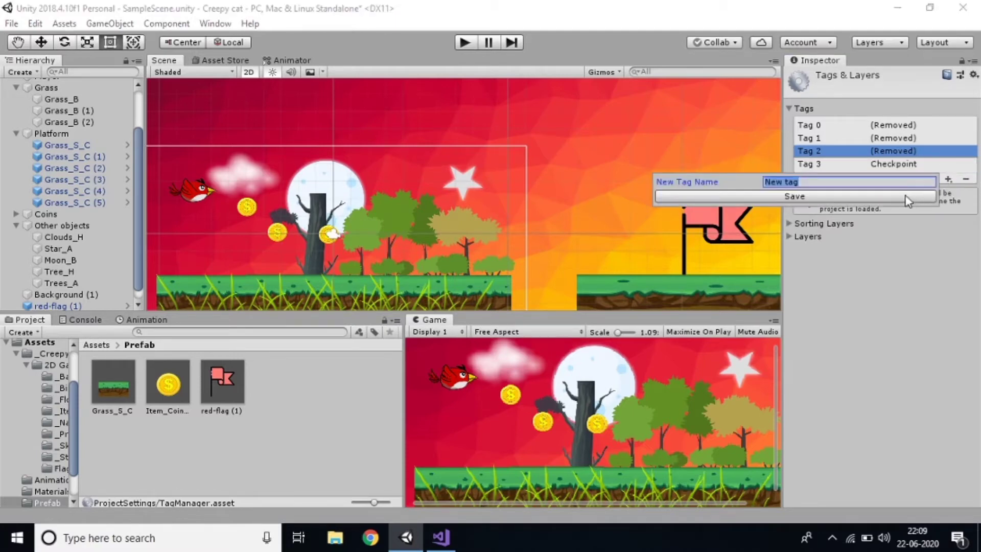
type("FallDetector")
left_click(901, 198)
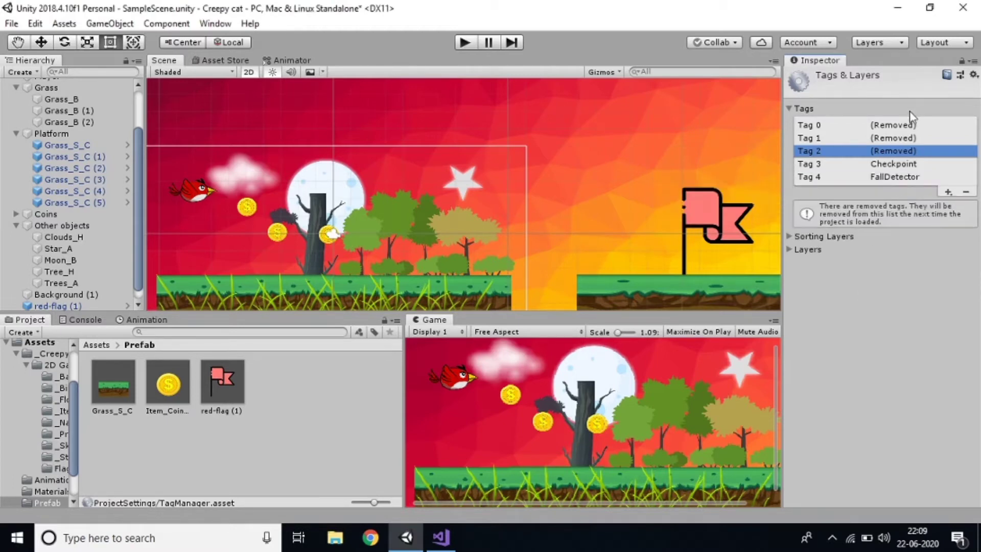
Step: Switch to Visual Studio and add a private OnTriggerEnter2D(Collider2D collision) method below Update in the Movemetplayer class
left_click(441, 538)
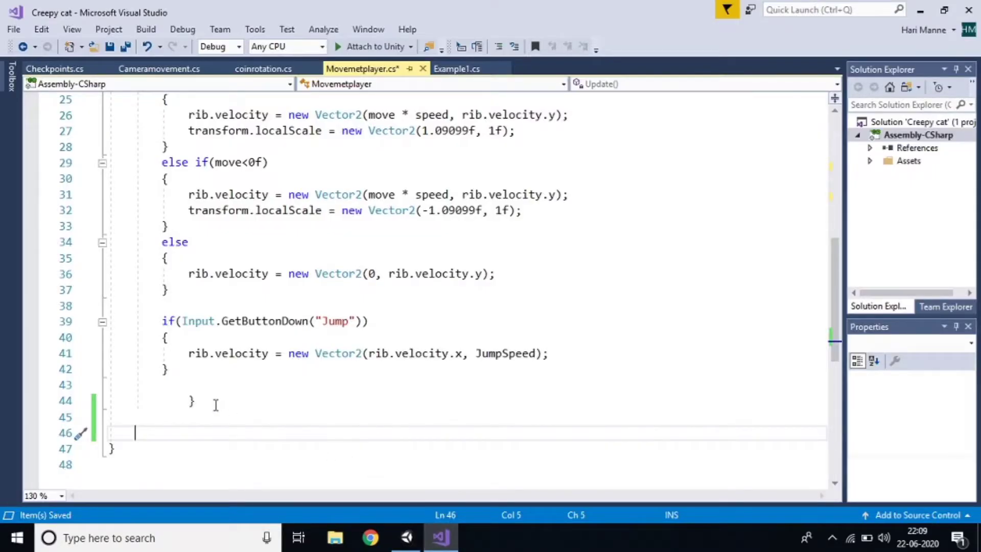
scroll(216, 405, "down", 1)
type("void ")
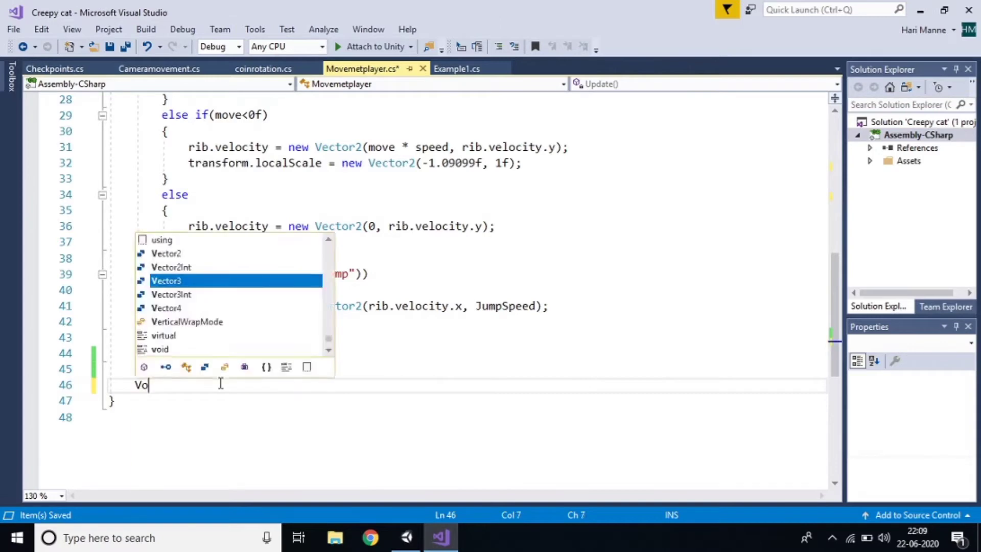
type("OnTr")
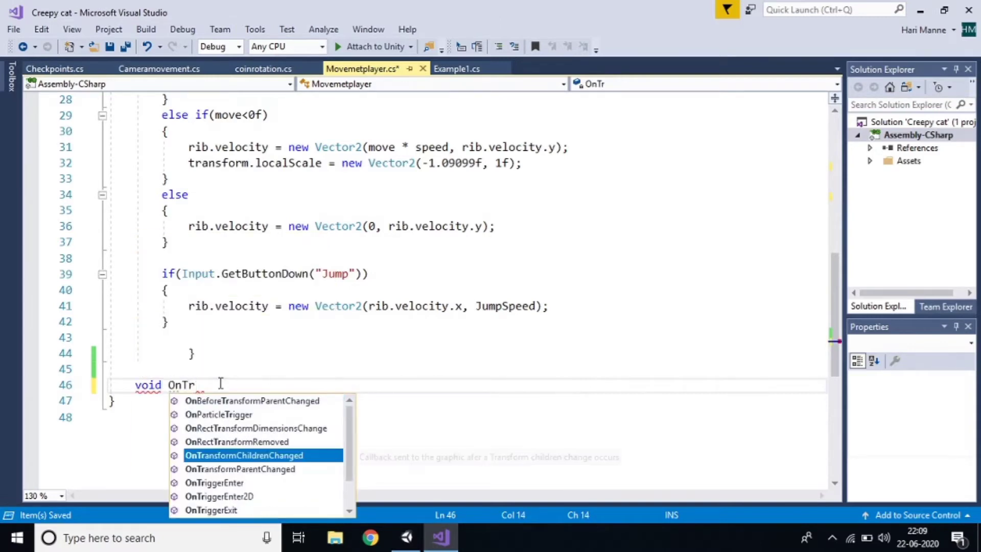
key("Down")
key("Down")
key("Down")
key("Tab")
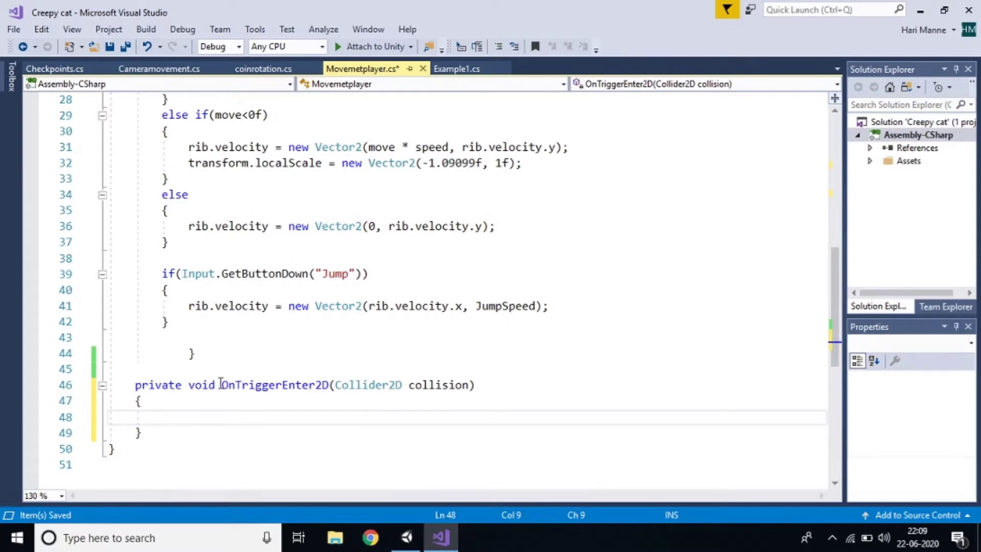
Step: Add an if block inside OnTriggerEnter2D with the condition collision.tag=="Checkpoint"
type("if")
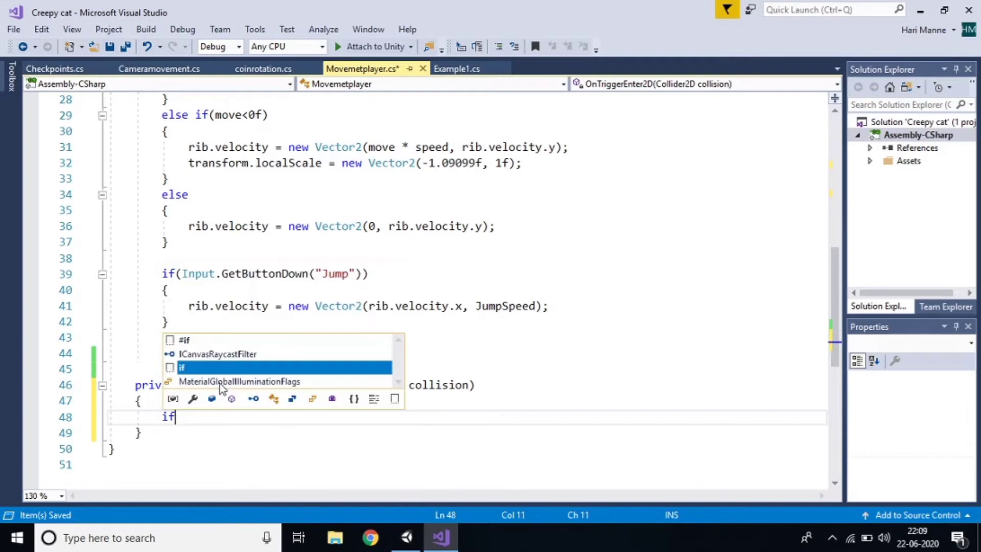
type("(")
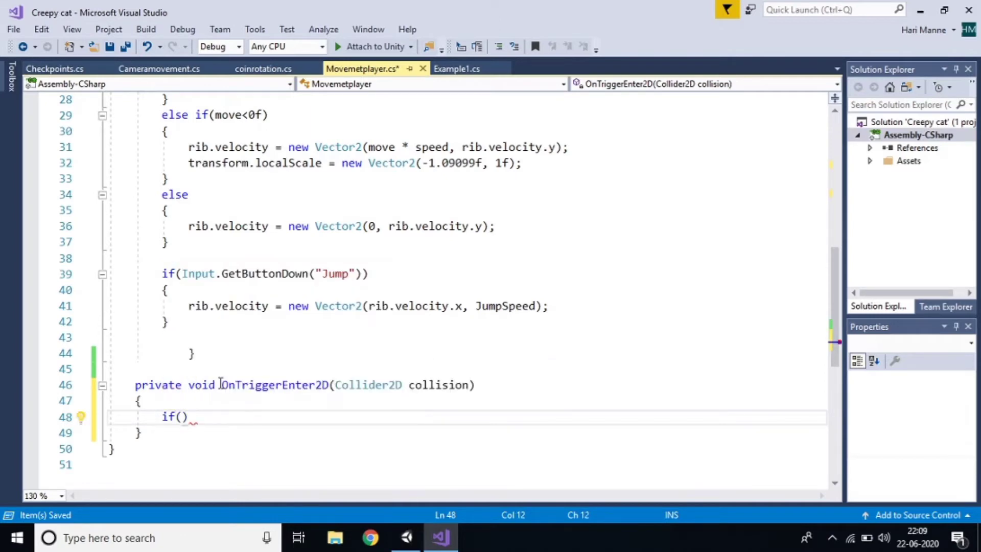
type("cool")
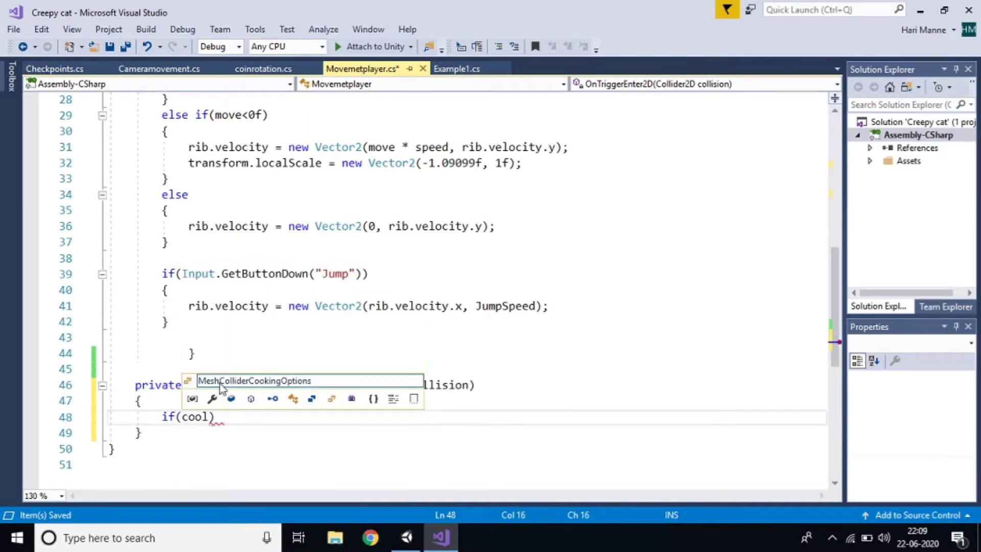
key("BackSpace")
key("BackSpace")
type("ll")
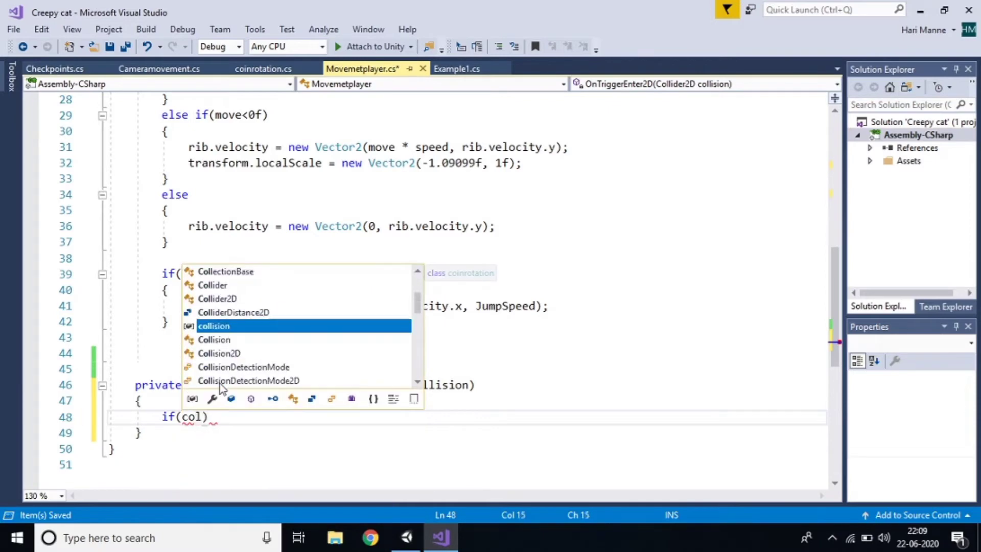
key("Tab")
type(".")
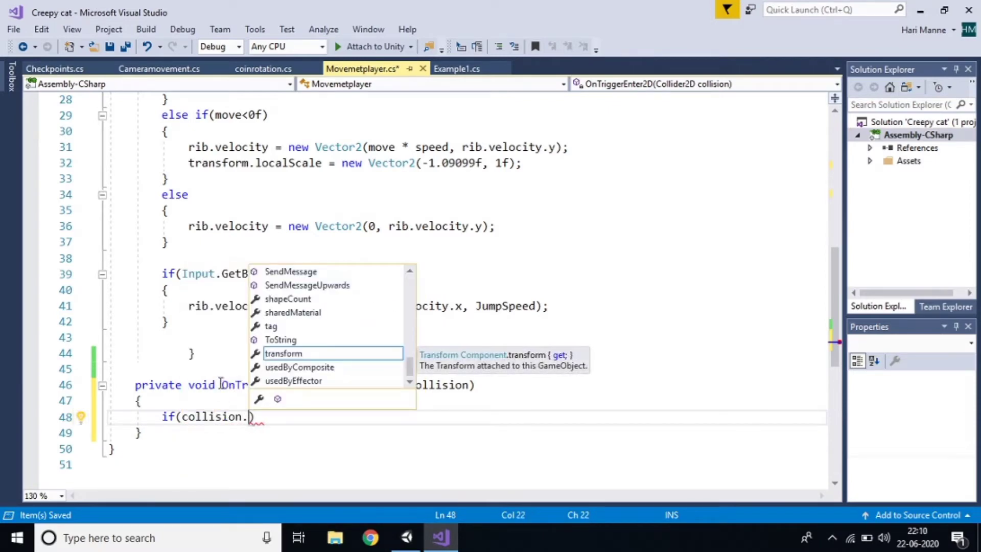
type("tag==")
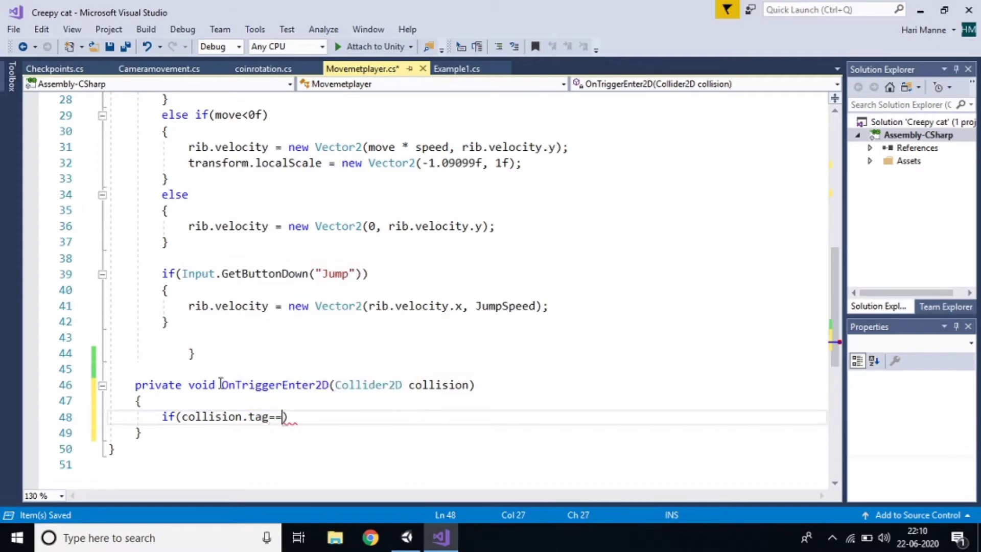
type("\"ch")
key("BackSpace")
key("BackSpace")
type("Che")
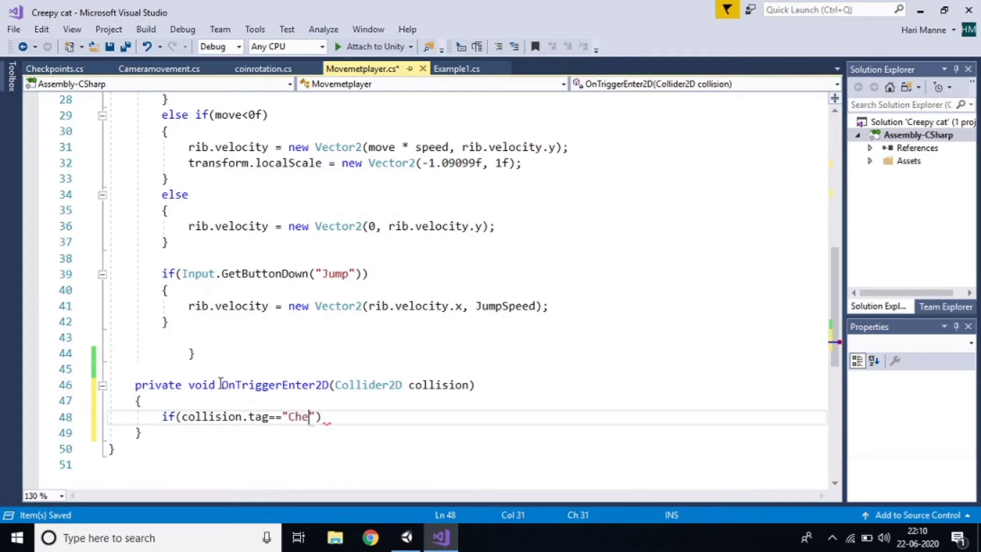
type("ckpoint")
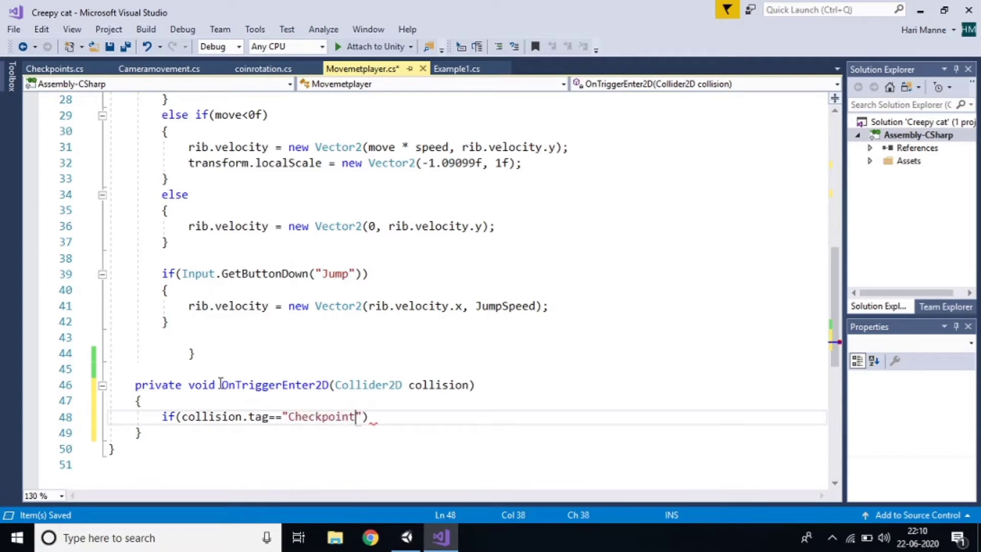
key("End")
key("Return")
type("{")
key("Return")
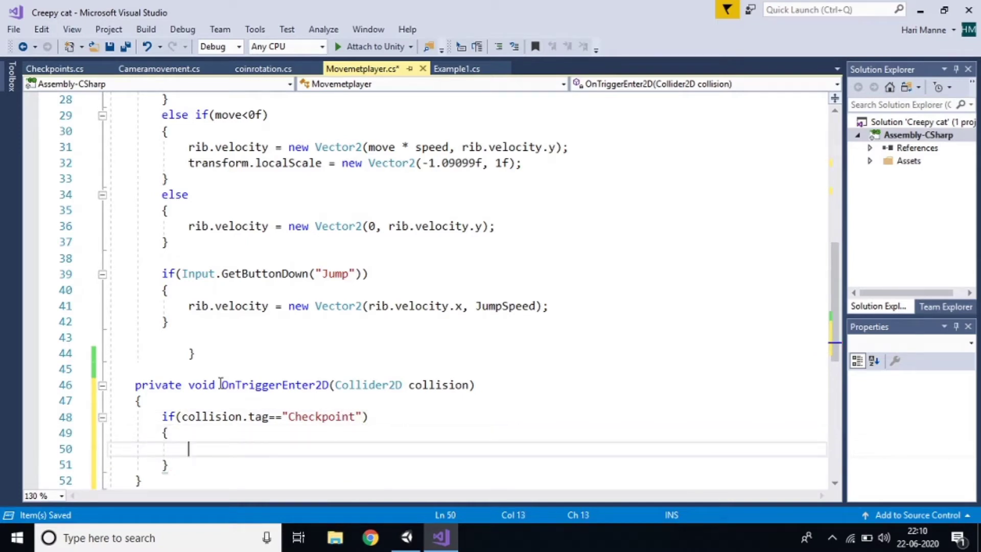
Step: Write Reposition = collision.transform.position; inside the Checkpoint if block and save the script
type("Reposition")
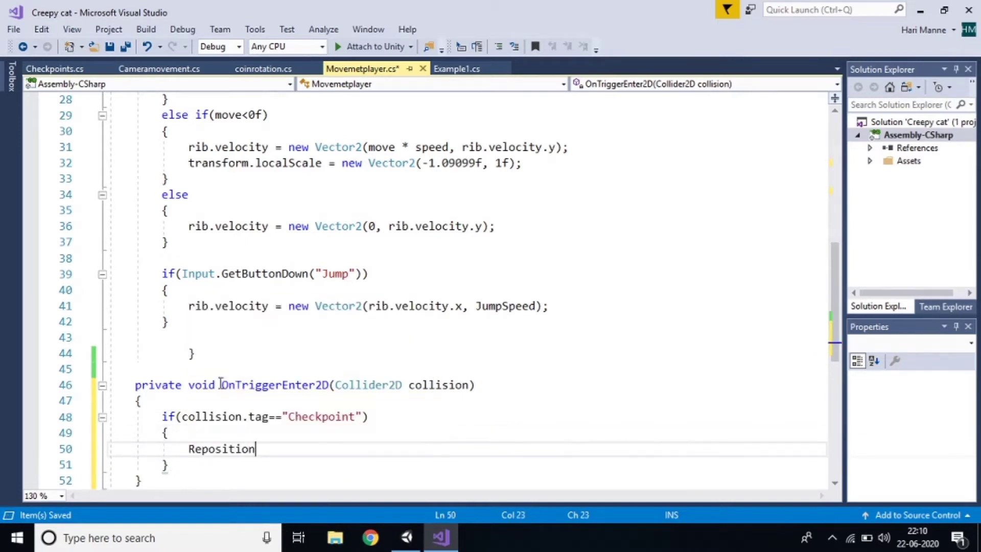
type(" = coll")
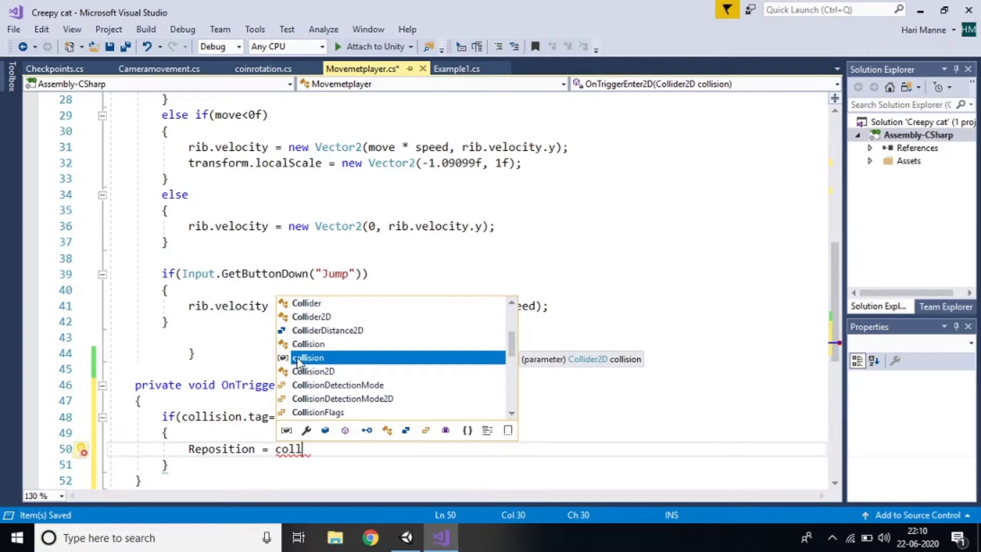
key("Tab")
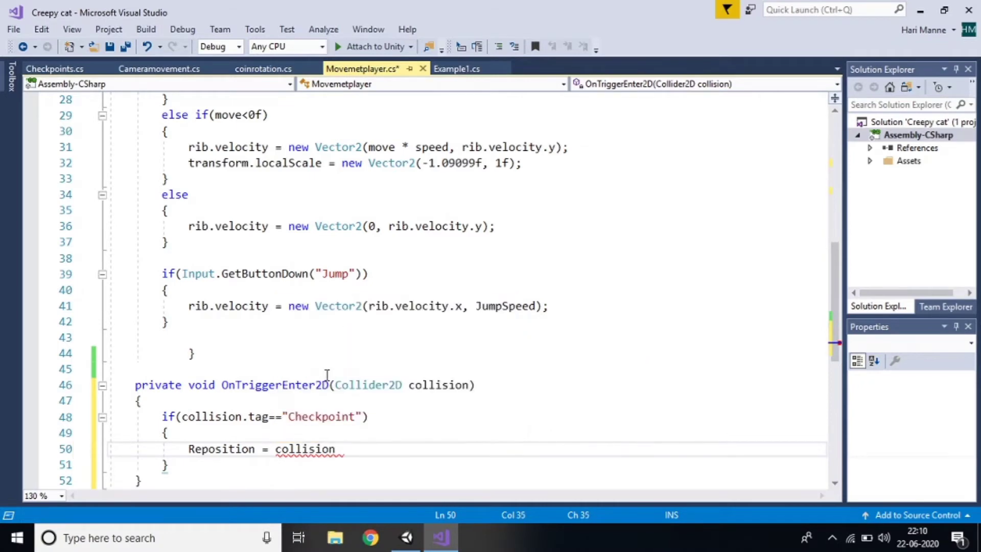
type(".tr")
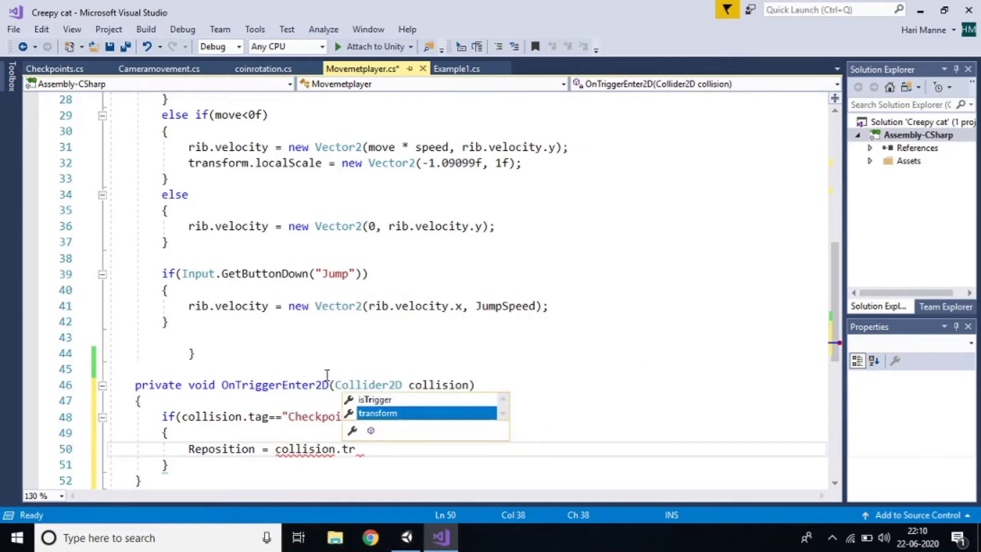
type("ansform.position")
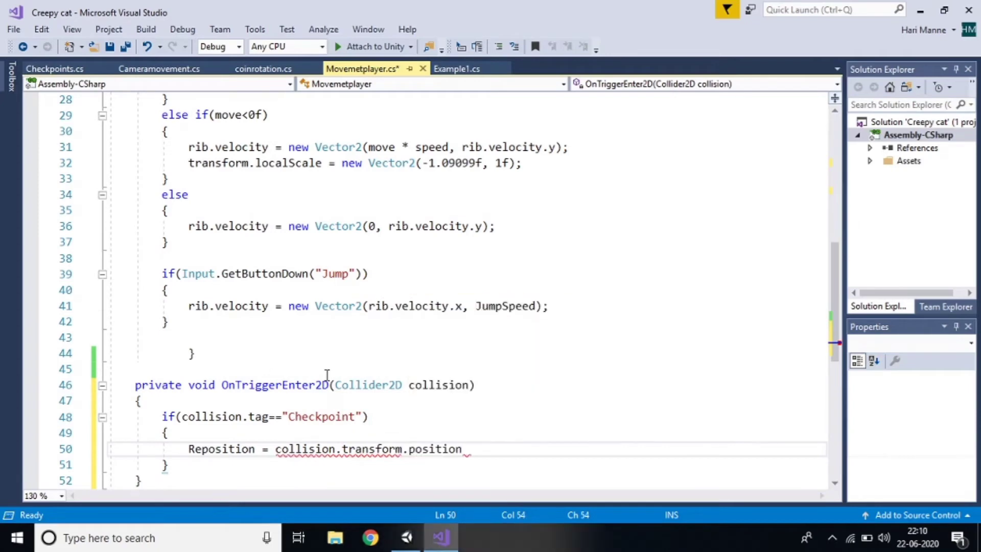
type(";")
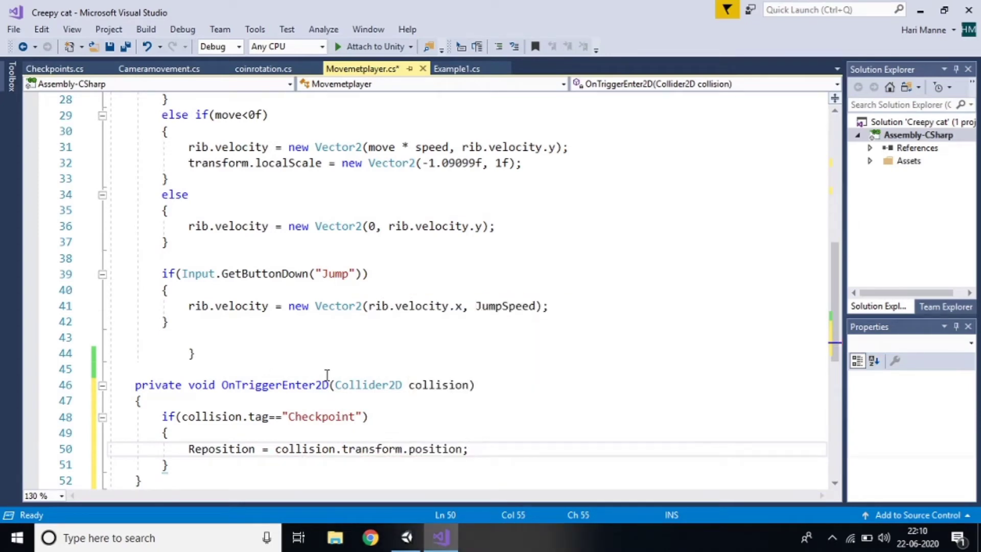
key("ctrl+s")
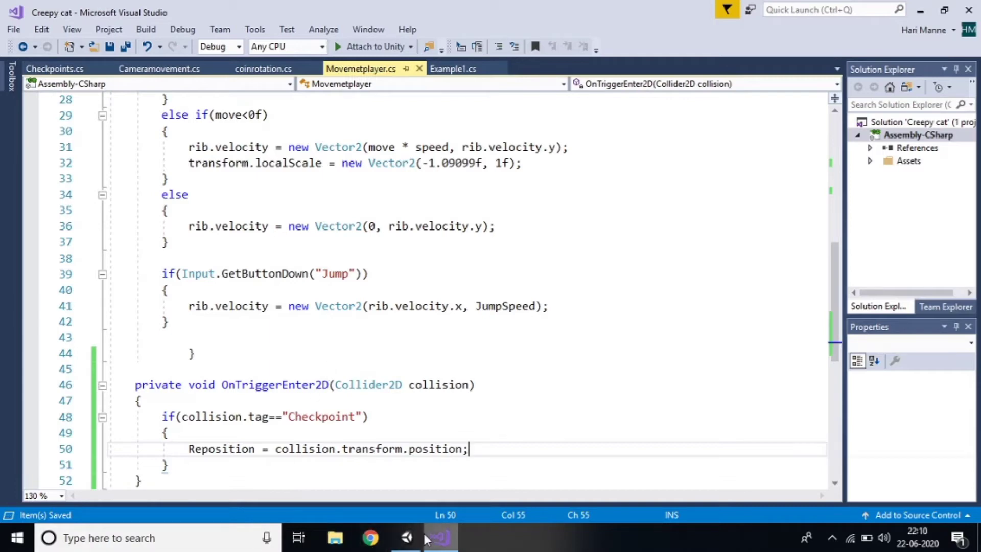
Step: Switch to Unity and assign the Checkpoint tag to the red-flag (1) prefab in the Prefab folder
left_click(407, 537)
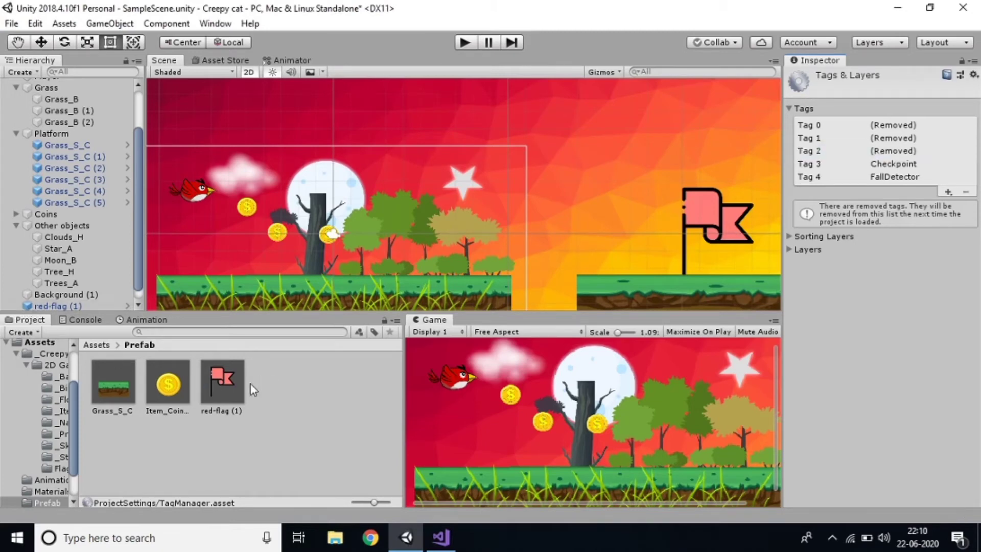
left_click(234, 381)
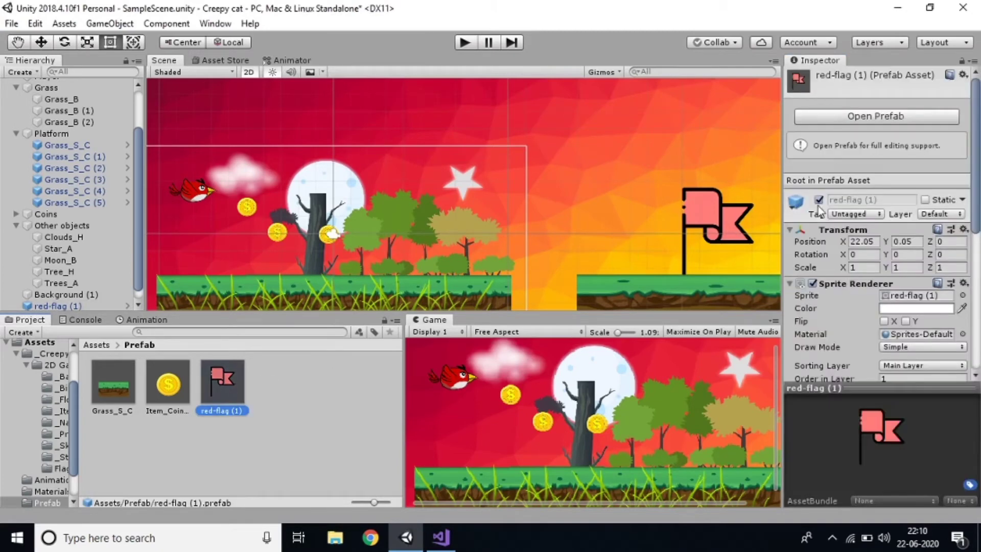
left_click(838, 214)
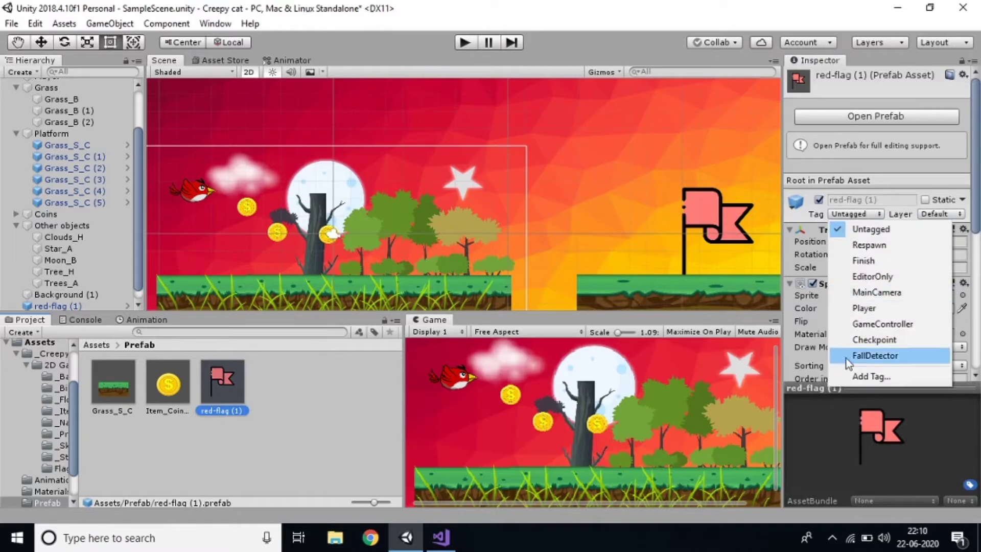
left_click(848, 340)
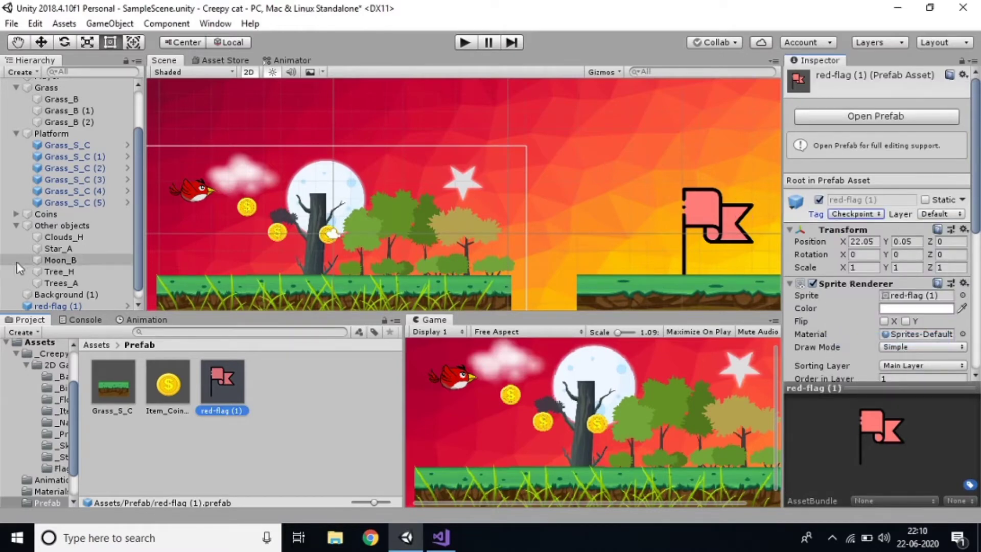
Step: Check the tags of the red-flag (1) and red-flag (2) scene objects
scroll(21, 266, "down", 1)
left_click(31, 295)
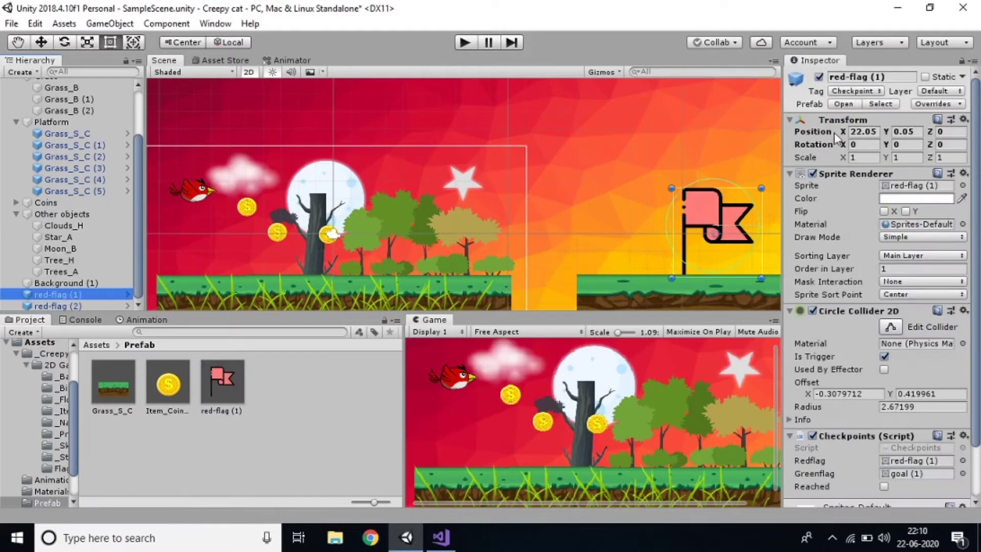
left_click(81, 305)
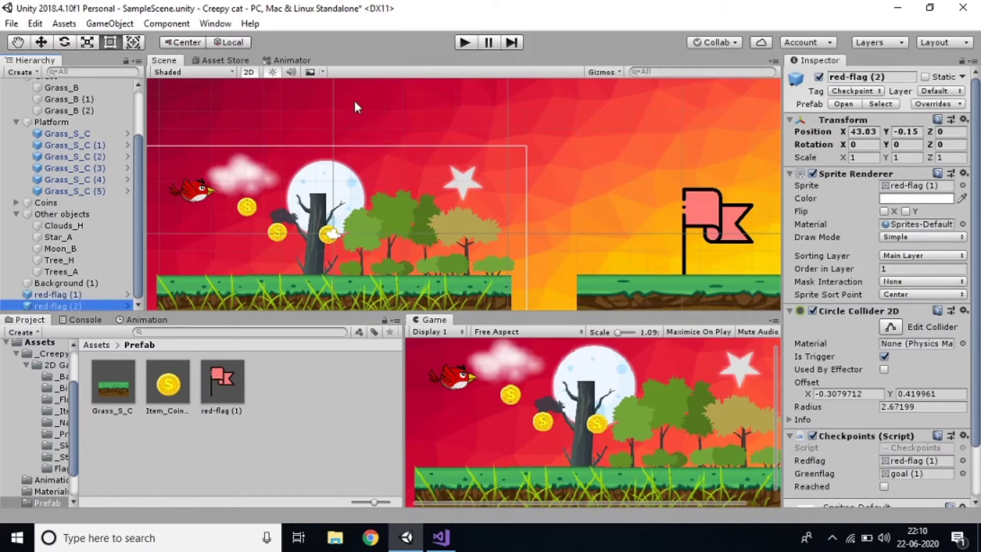
Step: Run the game in Play mode with the Game view maximized
left_click(465, 43)
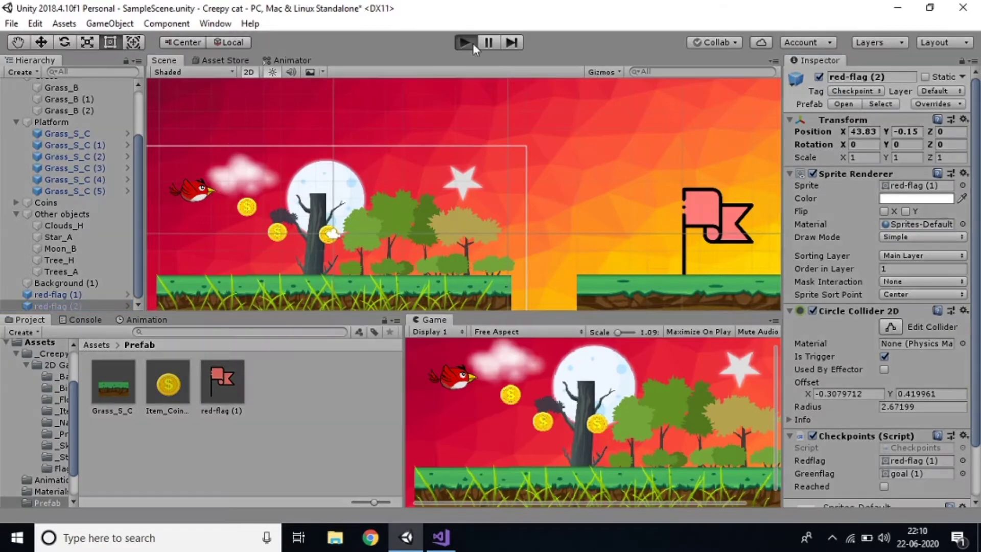
left_click(775, 320)
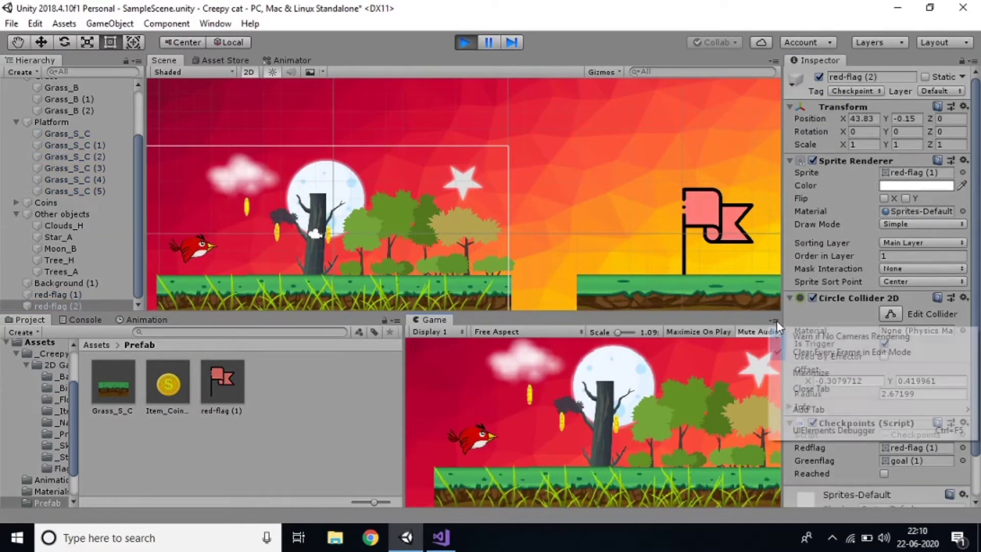
left_click(780, 369)
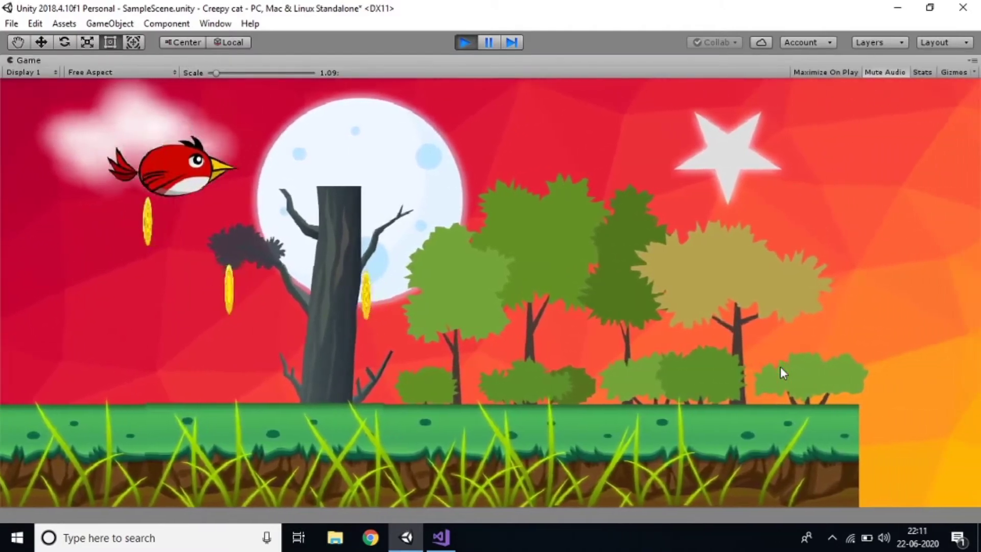
Step: Play-test the bird by jumping past the first checkpoint flag and over the gaps, and stop Play mode
key("space")
key("space")
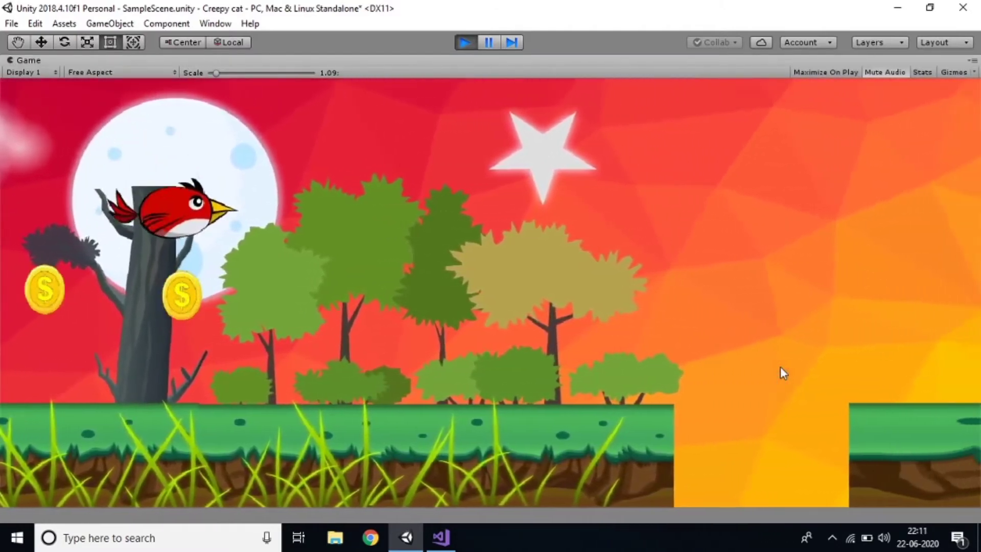
key("space")
key("space")
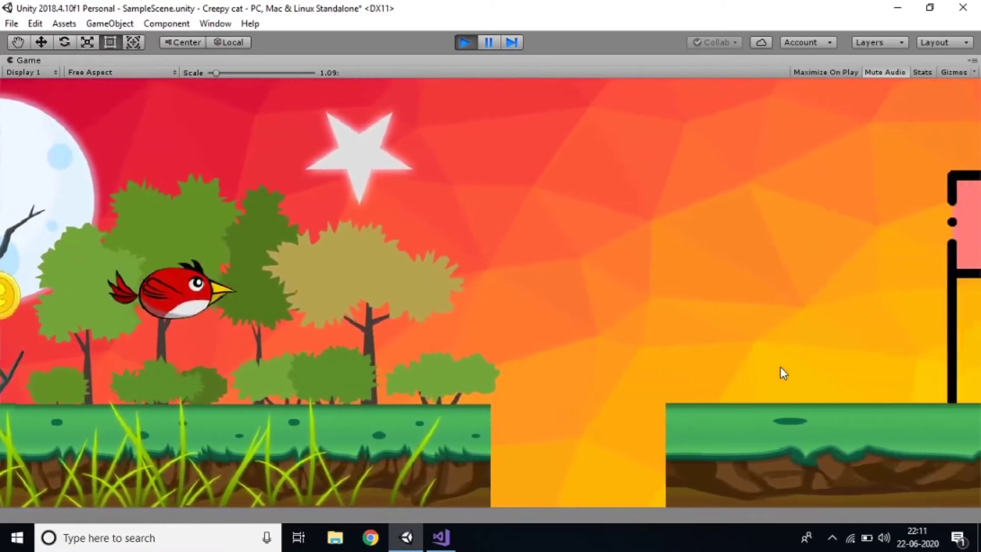
key("space")
key("space")
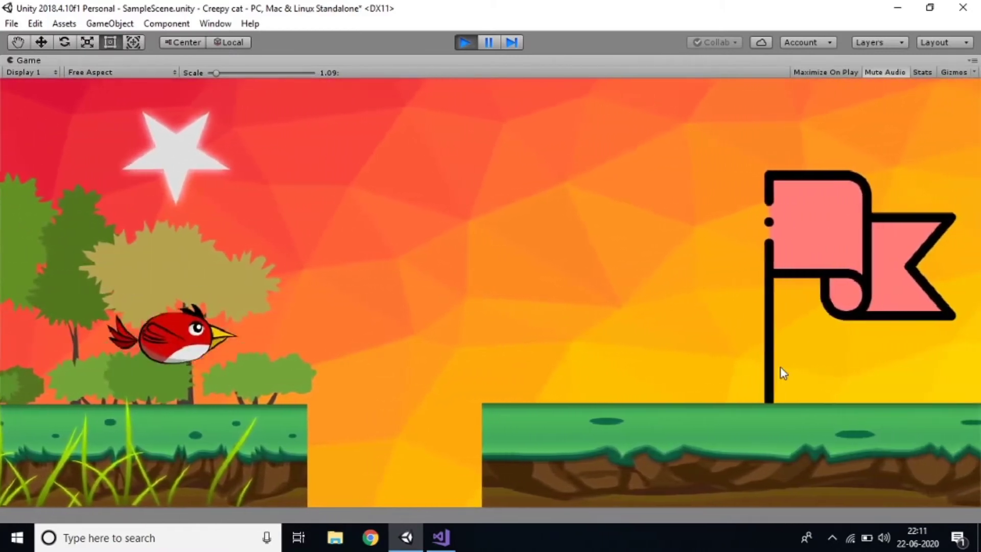
key("space")
key("space")
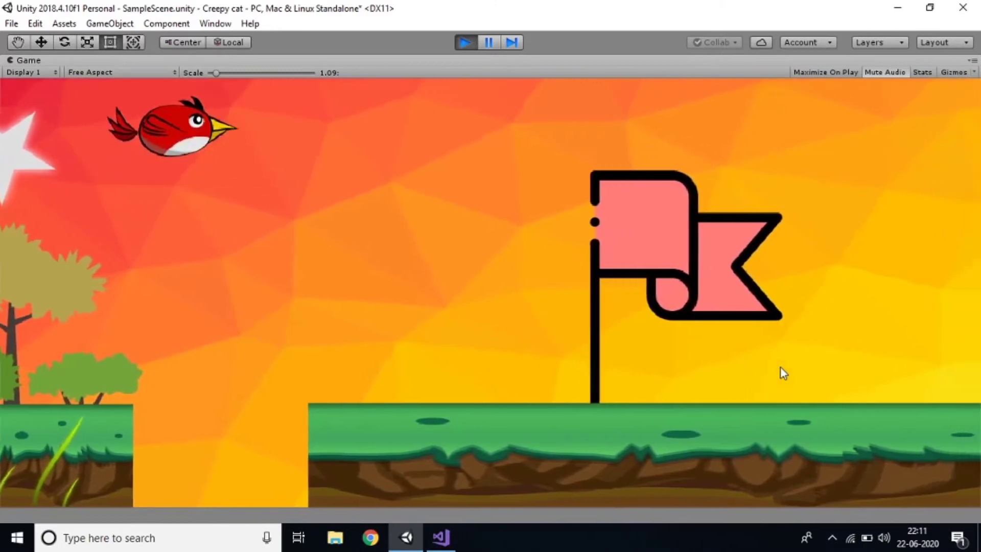
key("space")
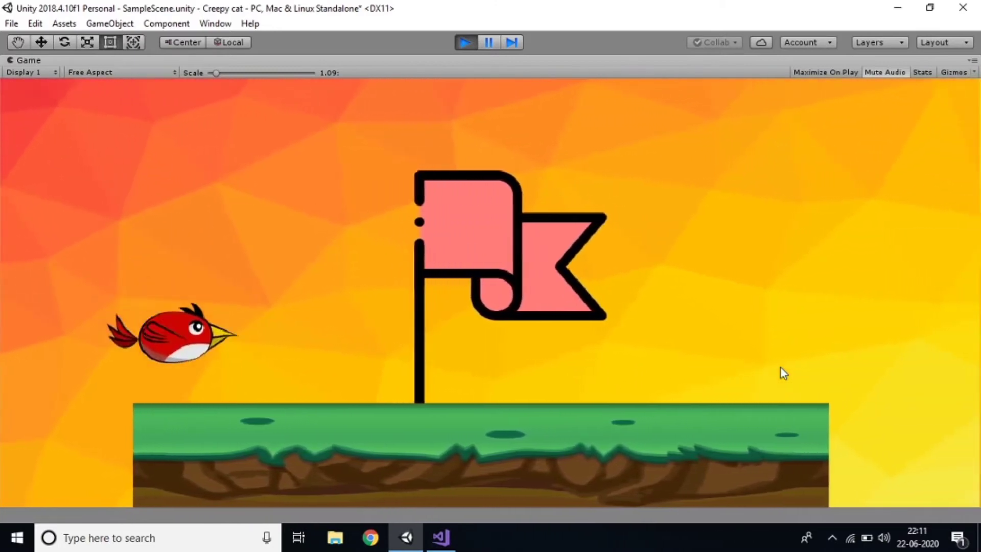
key("space")
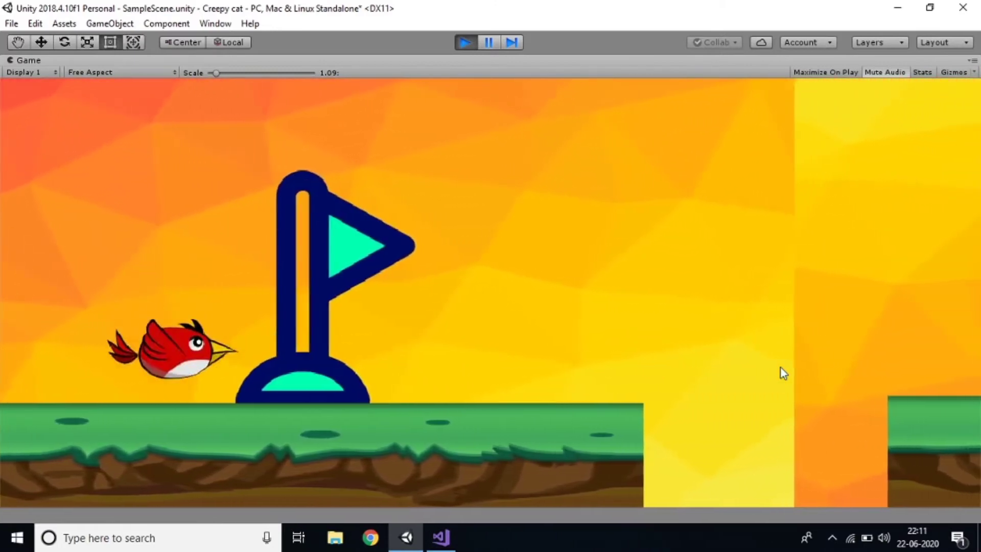
key("space")
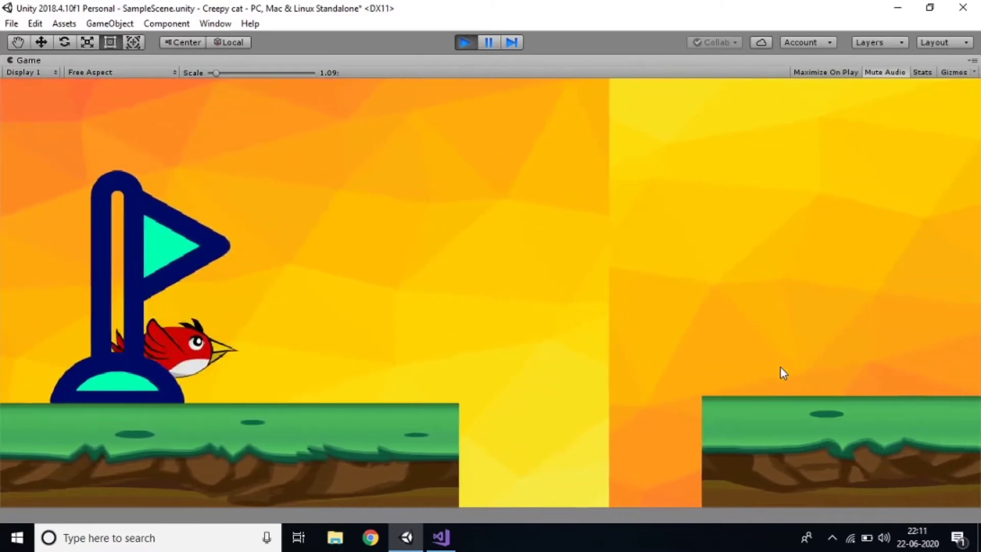
key("space")
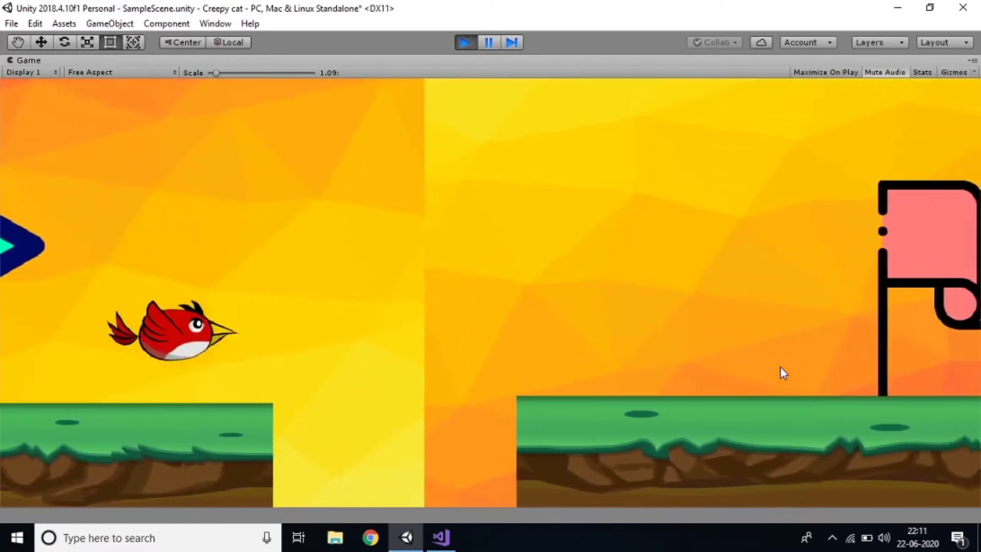
key("space")
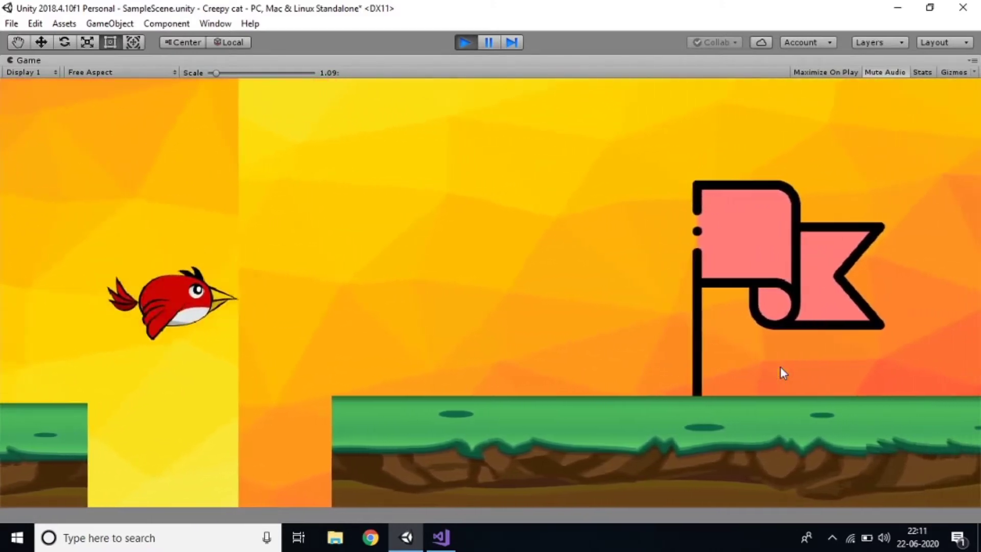
key("space")
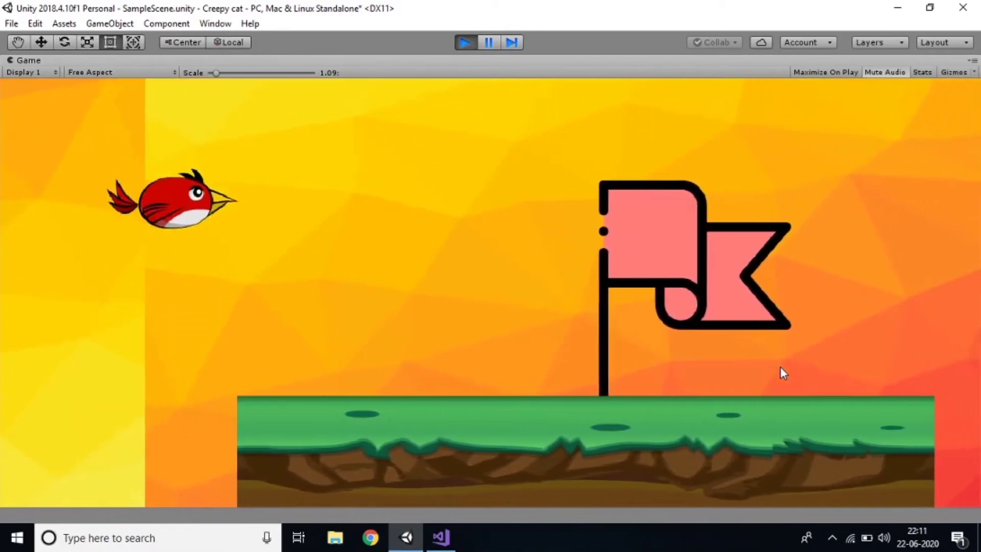
key("space")
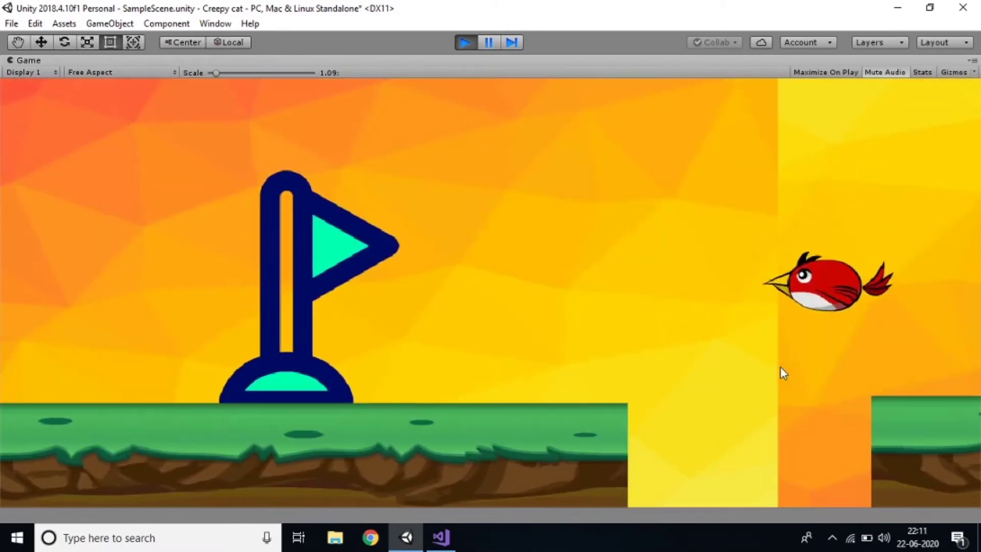
key("space")
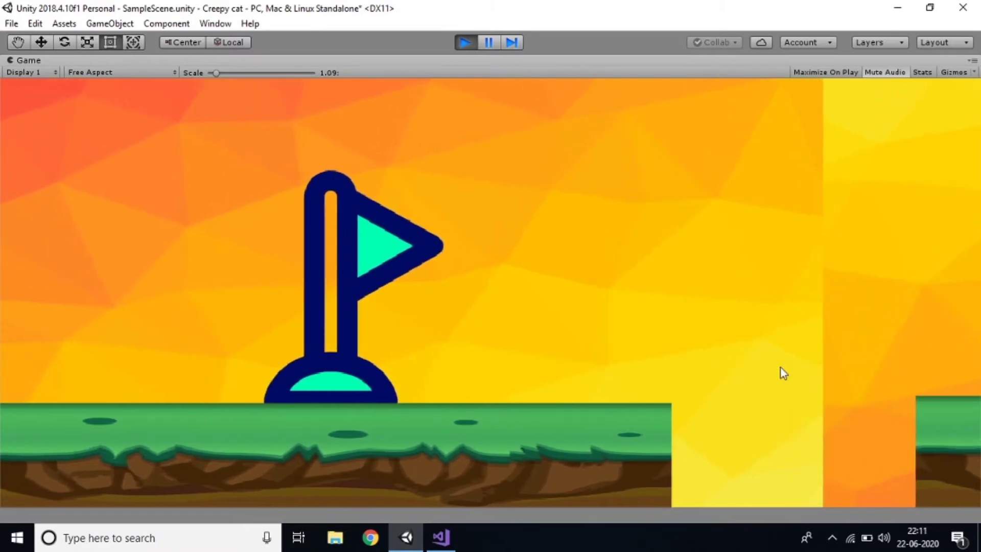
left_click(464, 44)
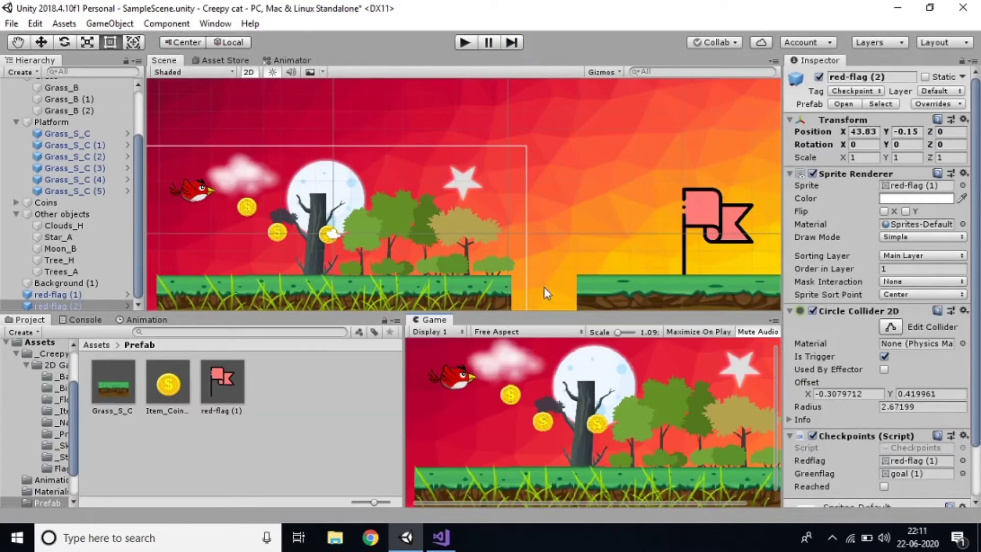
Step: Resize the Fall Detector's Box Collider 2D to about 21.15 by 0.77, extending it to the camera frame's far edge and lowering its upper edge
scroll(259, 223, "down", 1)
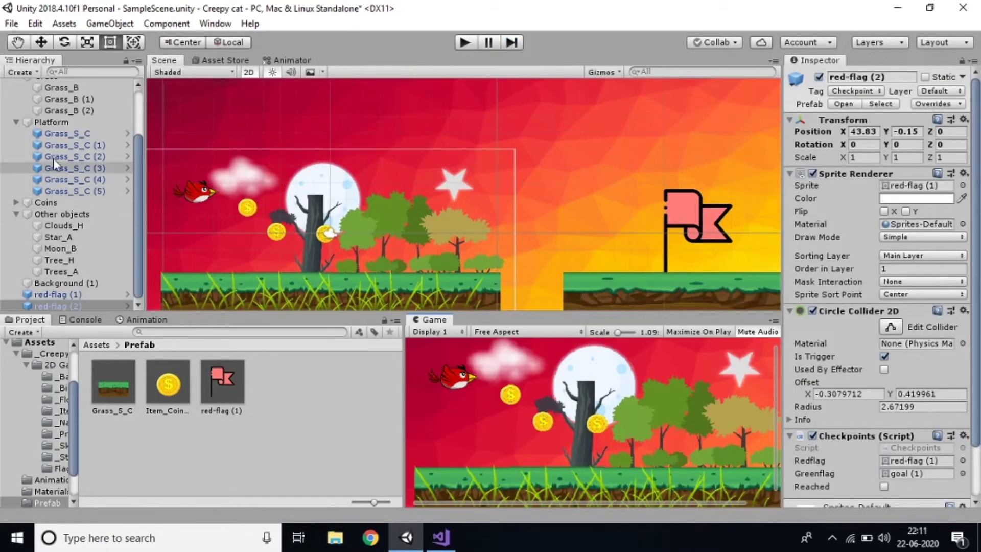
scroll(99, 138, "up", 3)
left_click(62, 108)
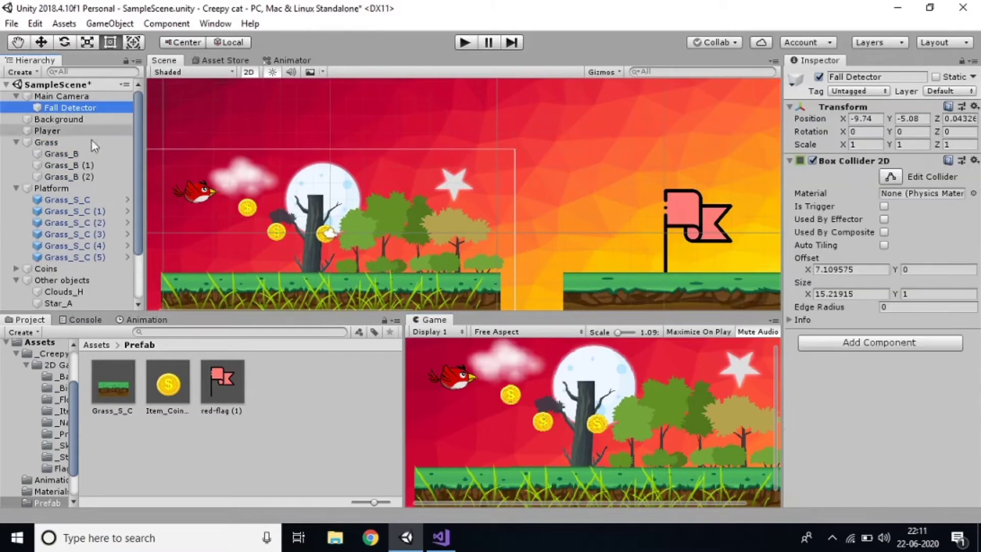
key("f")
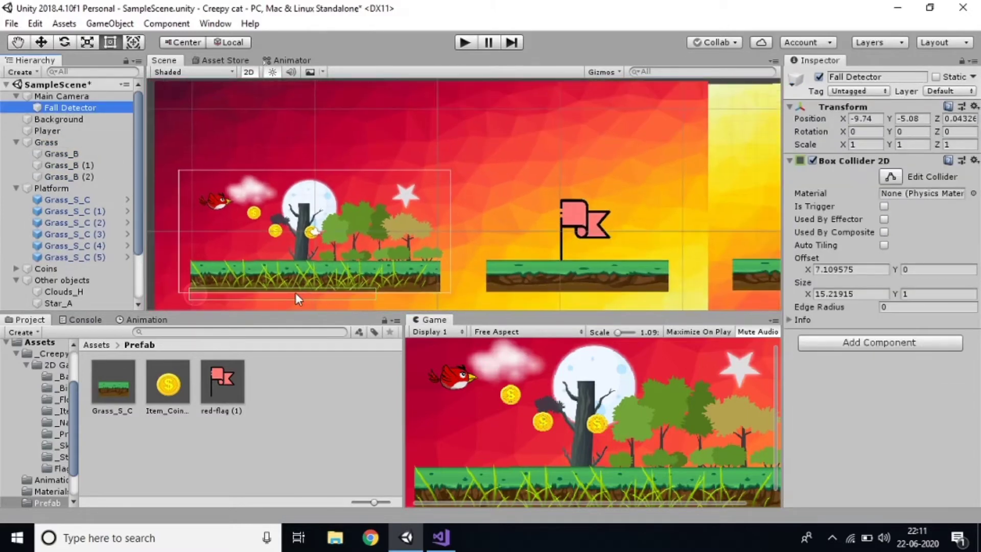
left_click(890, 178)
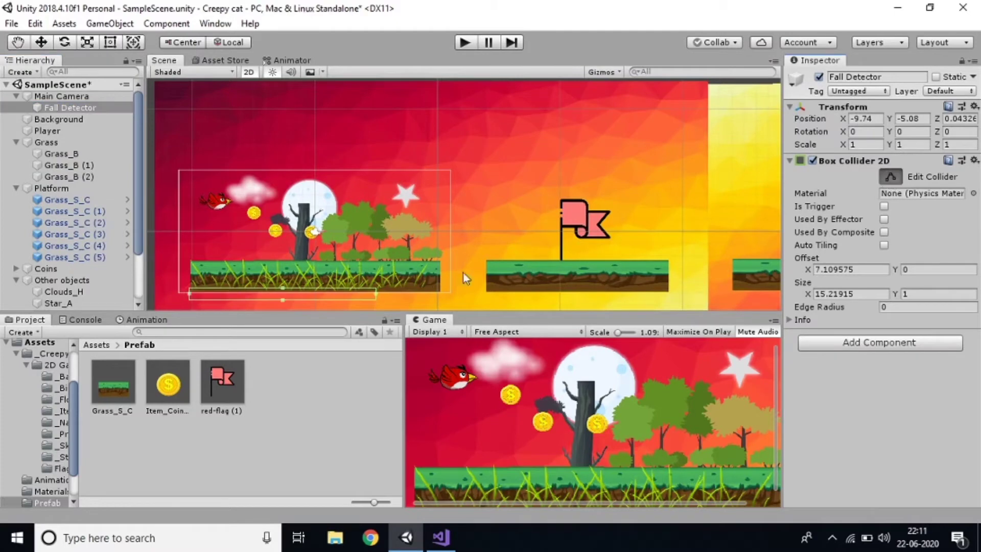
left_click_drag(378, 292, 450, 300)
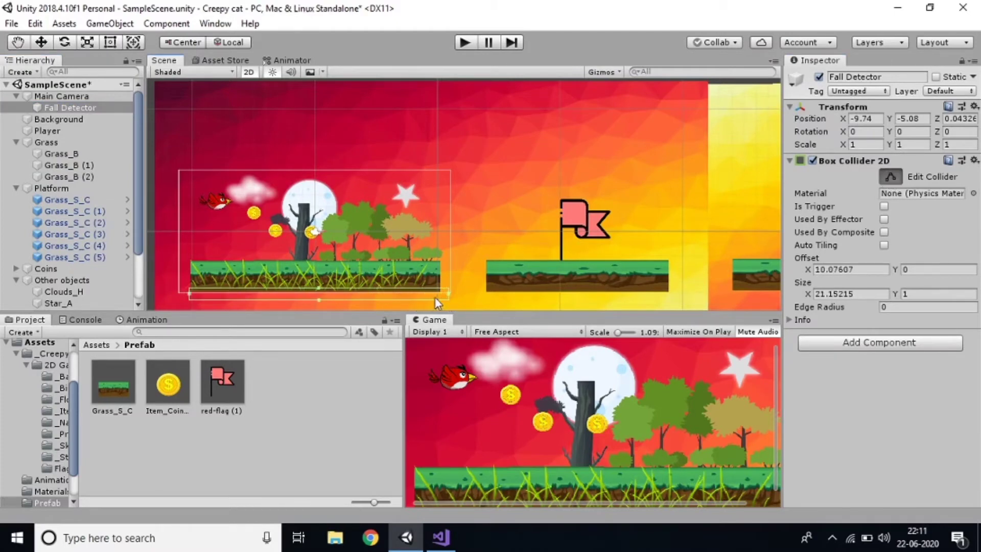
left_click_drag(320, 288, 321, 291)
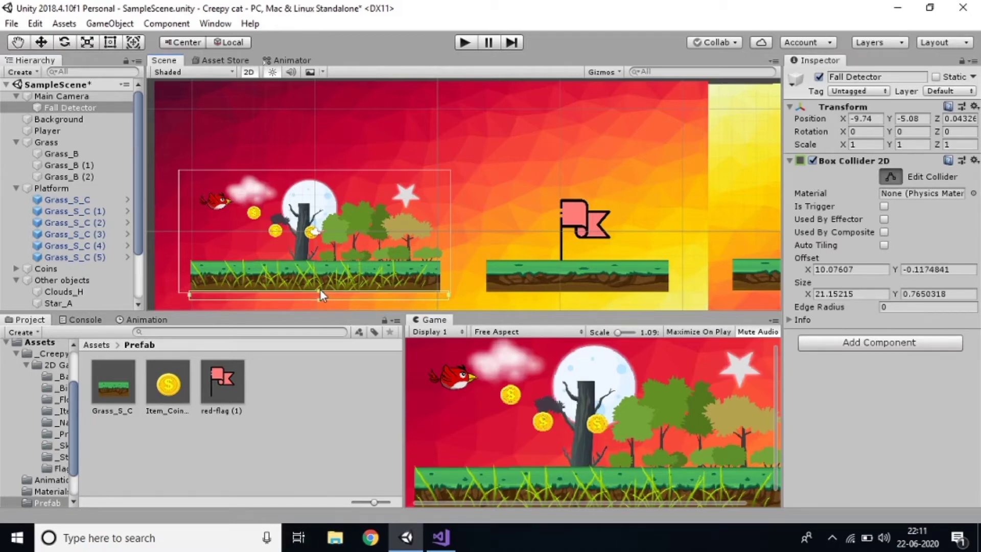
scroll(506, 279, "up", 1)
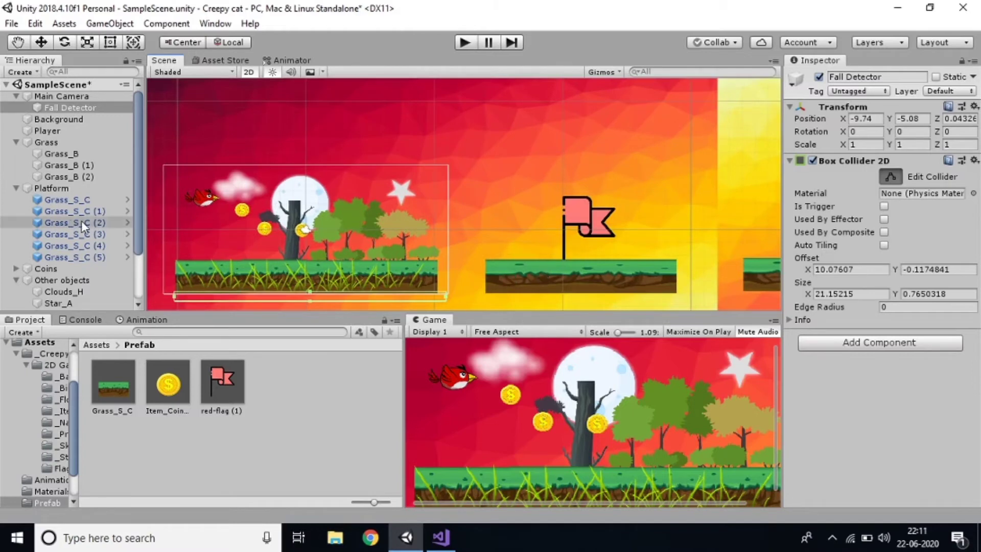
scroll(57, 237, "down", 2)
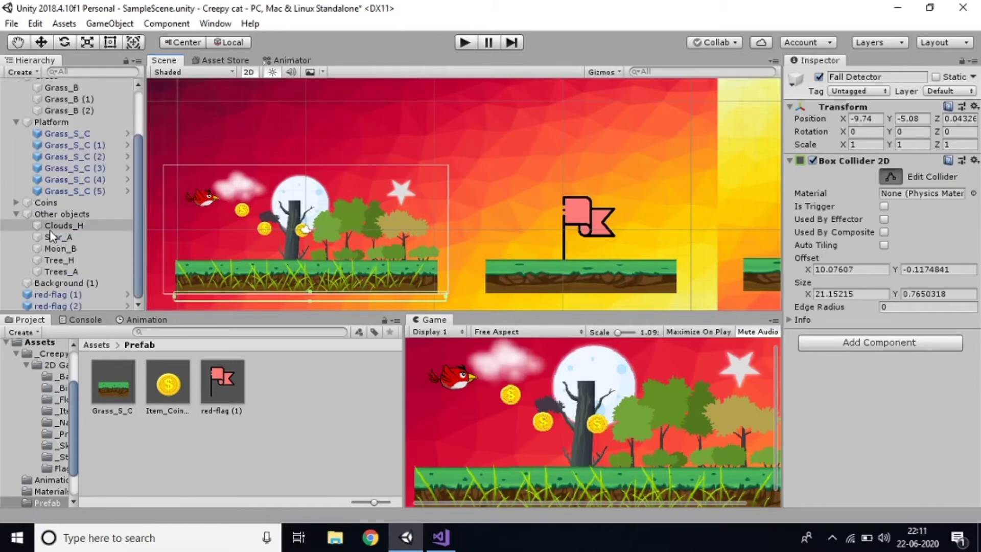
scroll(36, 200, "up", 2)
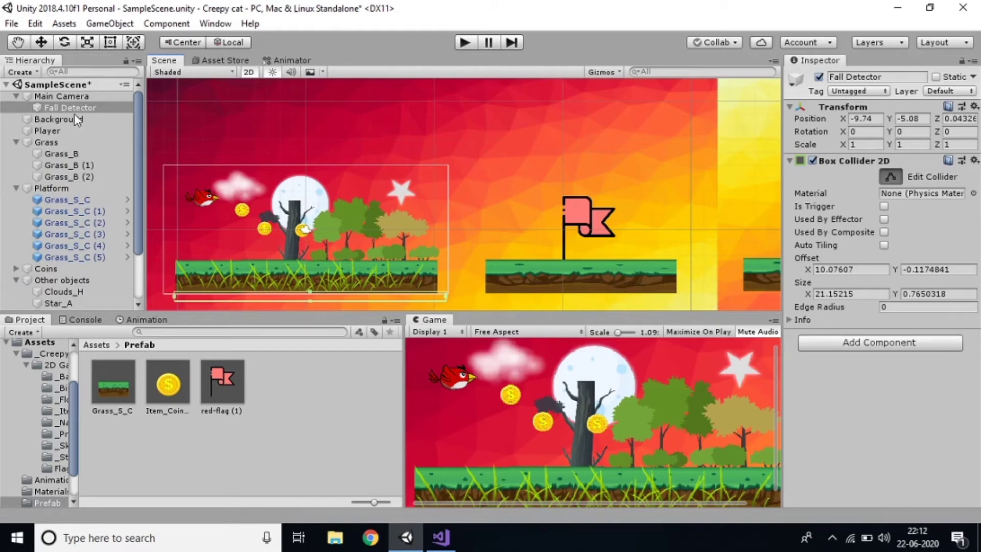
Step: Switch to Visual Studio, duplicate the Checkpoint if block below itself in OnTriggerEnter2D, and change the copy's tag to "FallDetector"
left_click(432, 541)
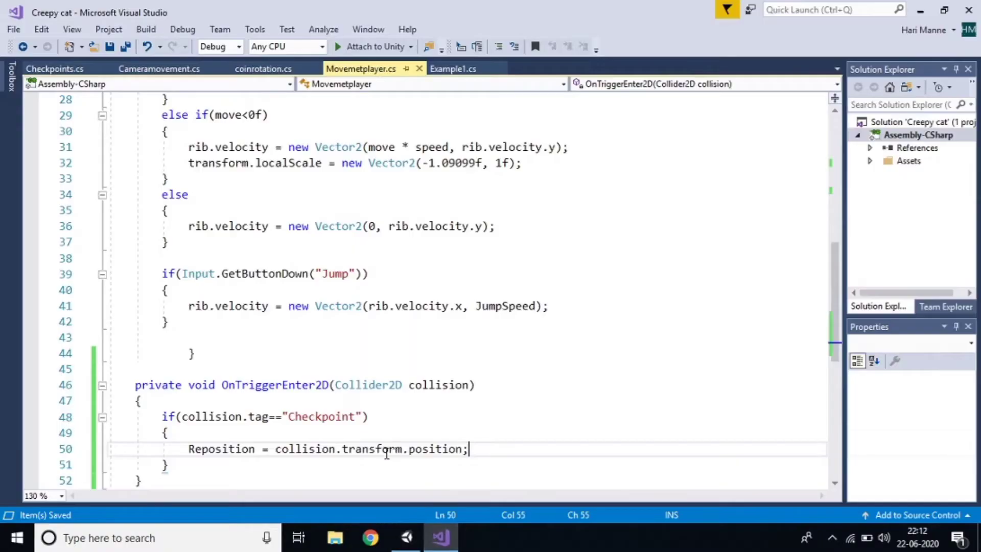
scroll(390, 449, "down", 2)
left_click(225, 377)
key("Return")
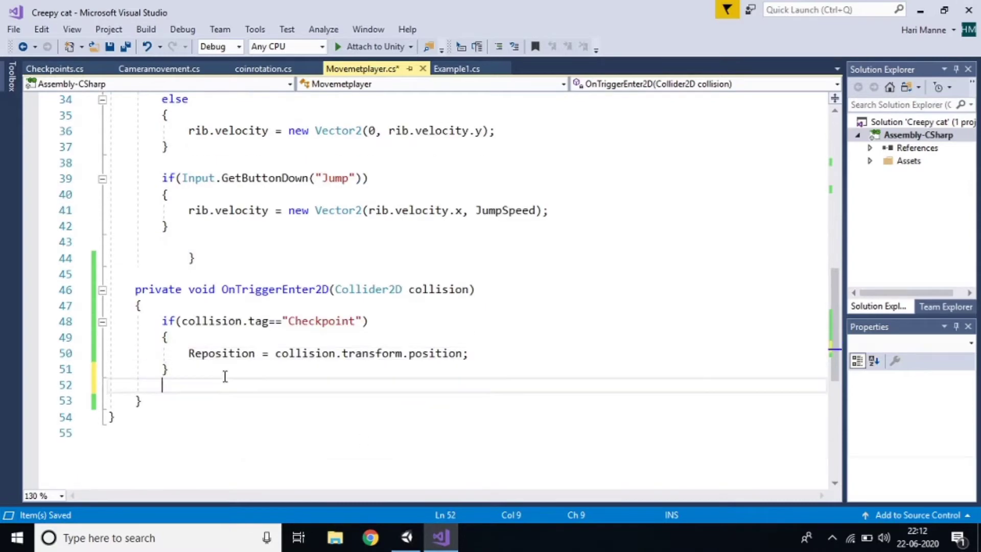
left_click(162, 321)
left_click_drag(161, 320, 169, 369)
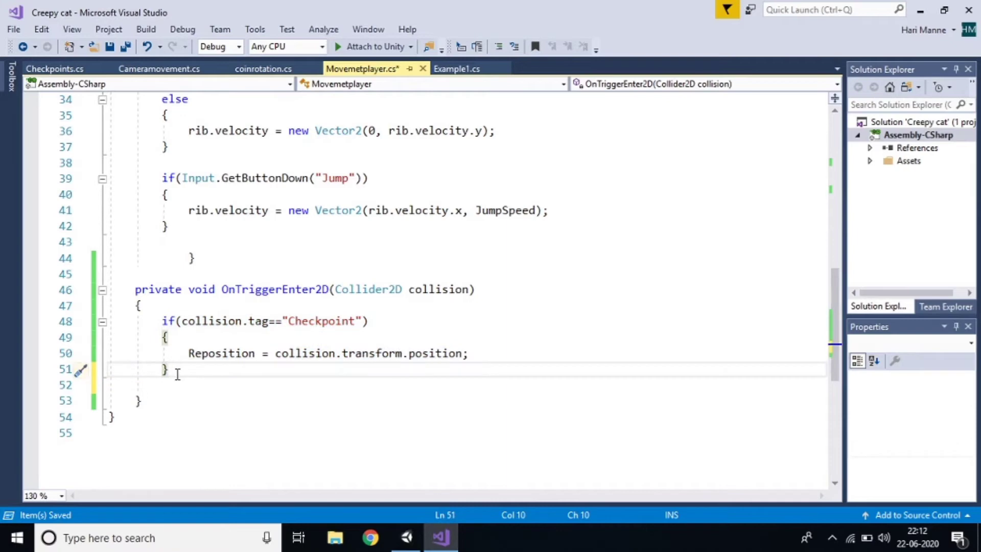
key("Down")
type("if (collision.tag == \"Checkpoint\") {     Reposition = collision.transform.position; }")
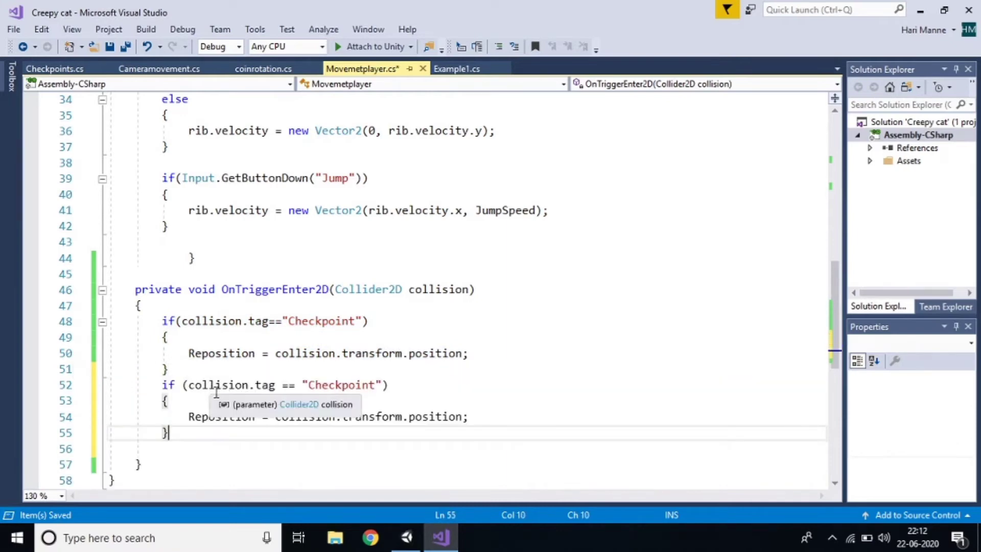
left_click_drag(309, 385, 330, 384)
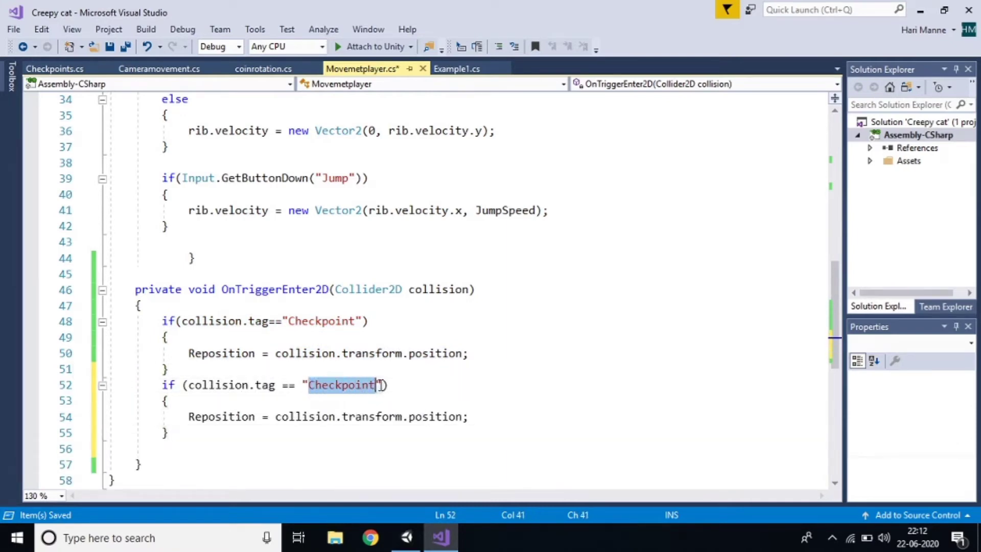
type("FallDetector")
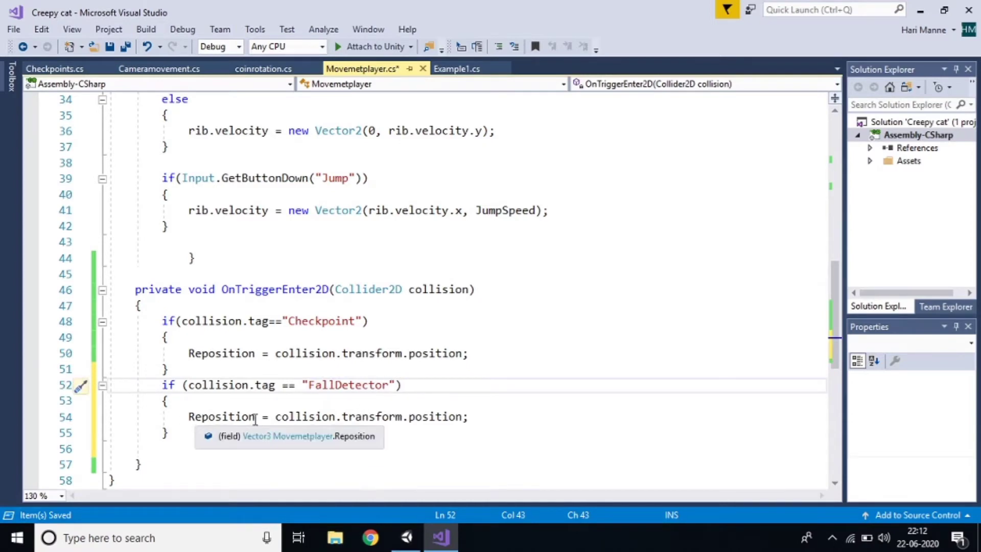
Step: Rewrite the statement inside the FallDetector if block as transform.position = Reposition;
left_click_drag(189, 417, 215, 419)
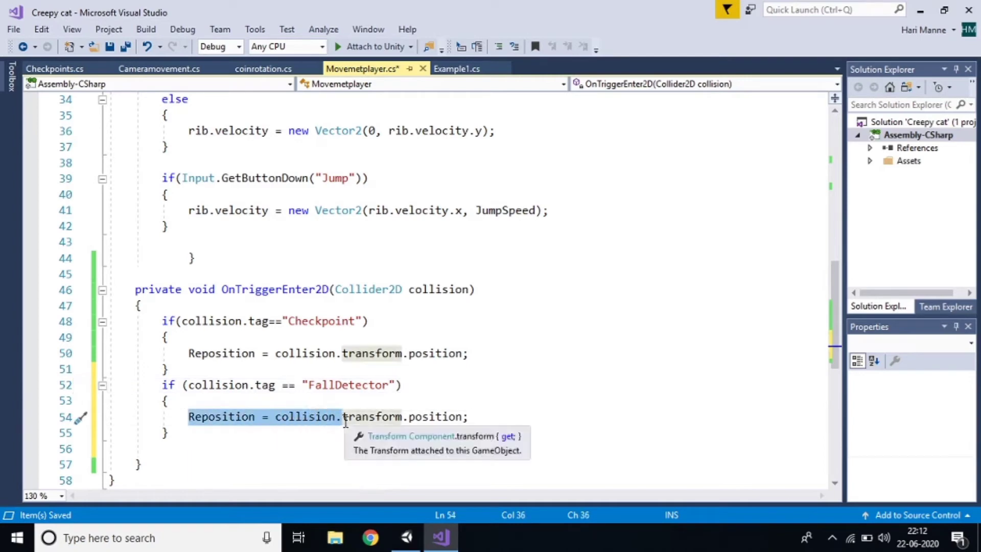
key("BackSpace")
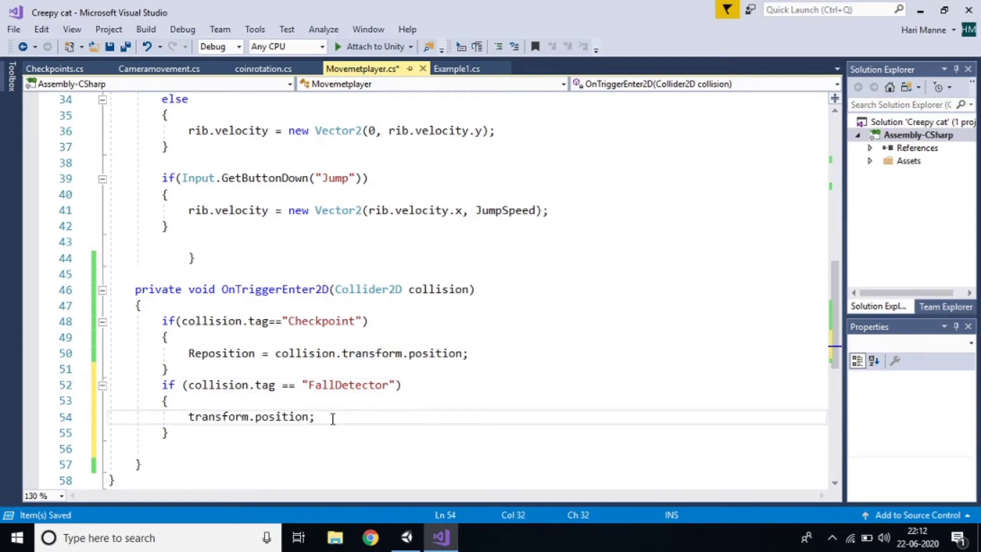
type("= ")
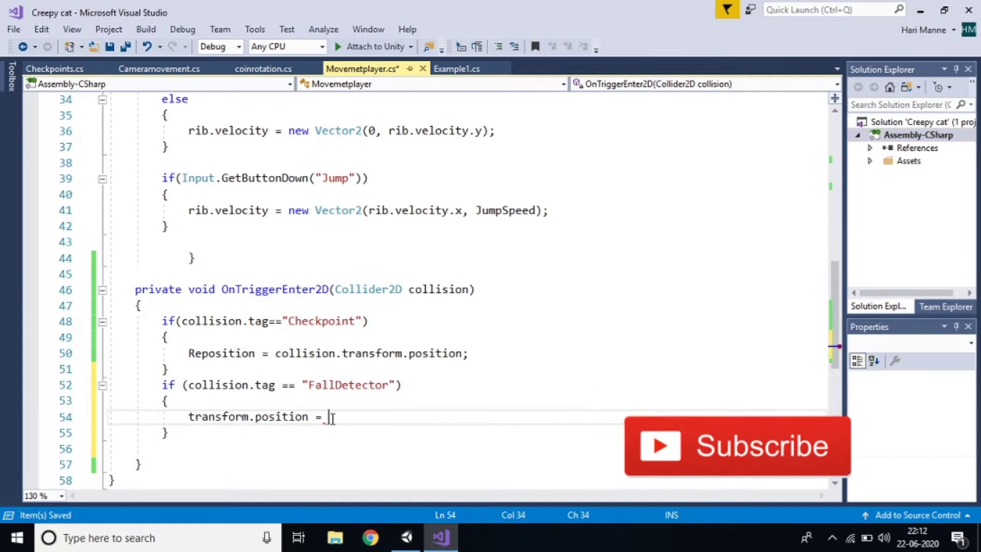
type("Reposition;")
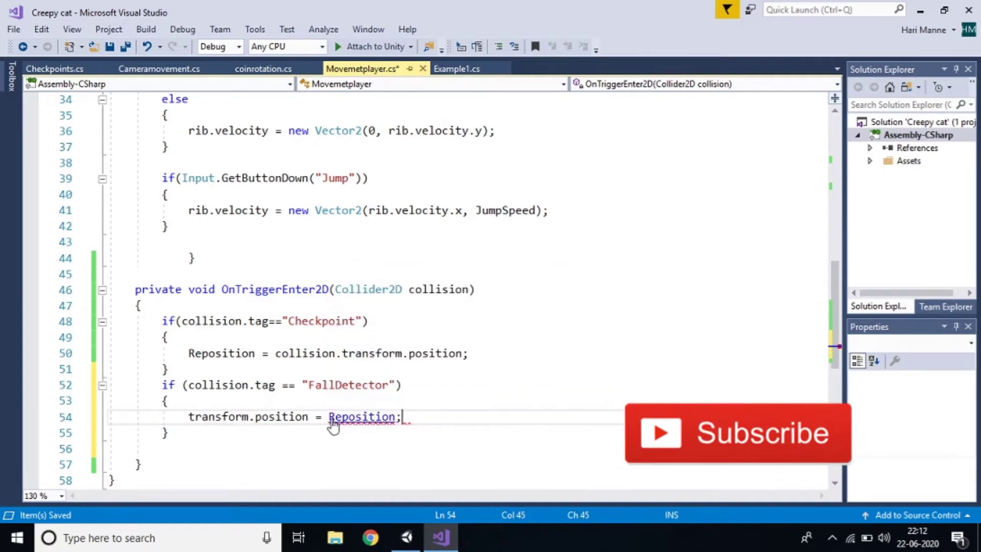
Step: Save the Movemetplayer.cs script with its FallDetector respawn code
key("ctrl+d")
key("ctrl+z")
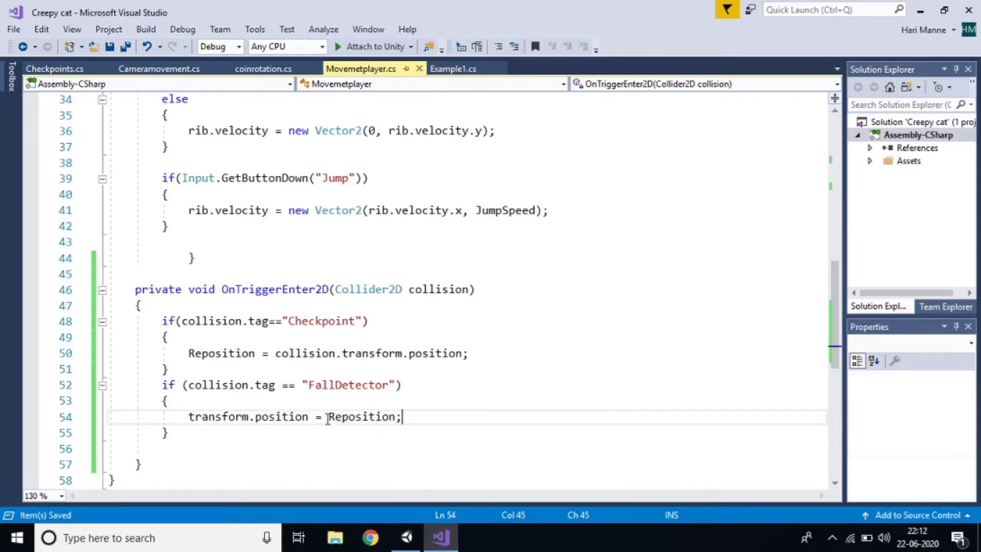
Step: Switch to Unity, assign the FallDetector tag to the Fall Detector object and enable Is Trigger on its Box Collider 2D
left_click(407, 538)
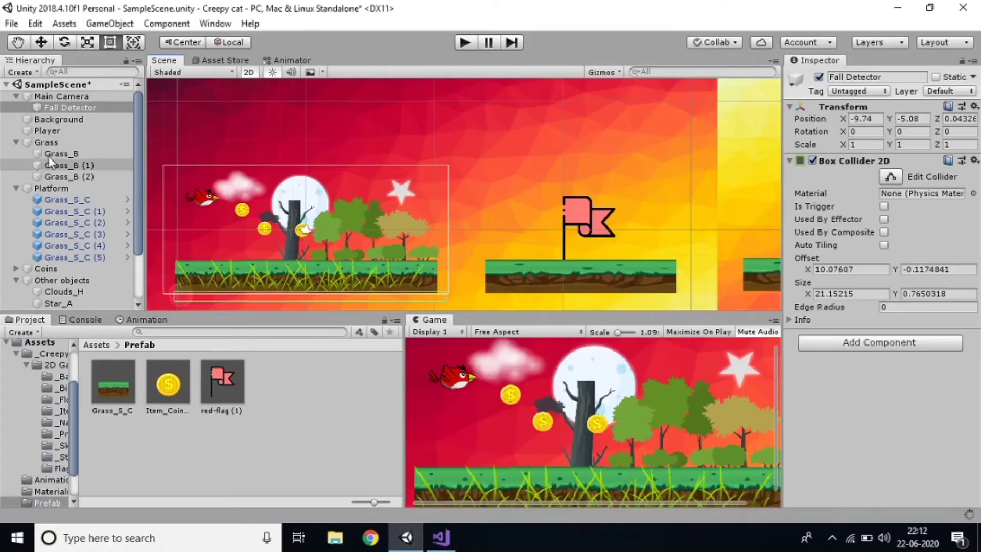
left_click(858, 90)
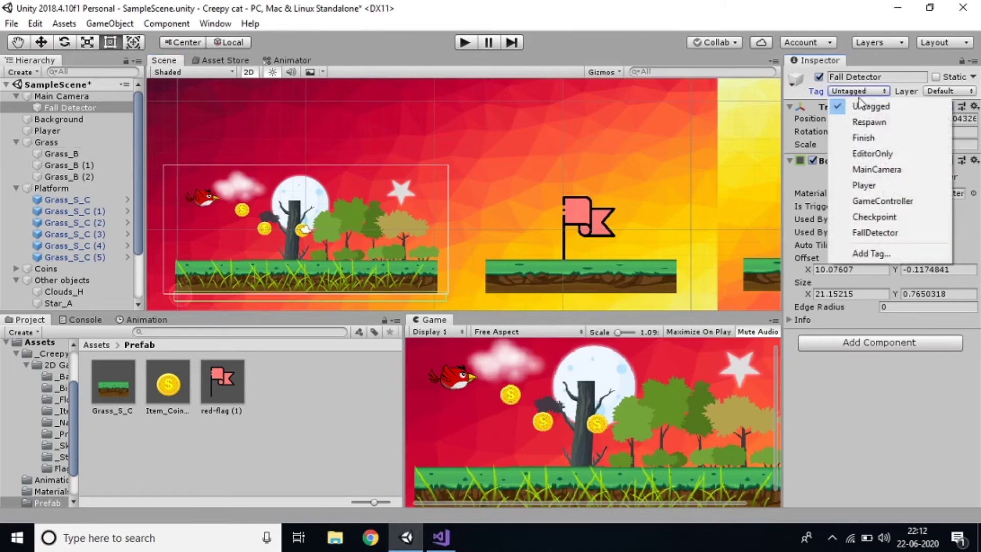
left_click(874, 232)
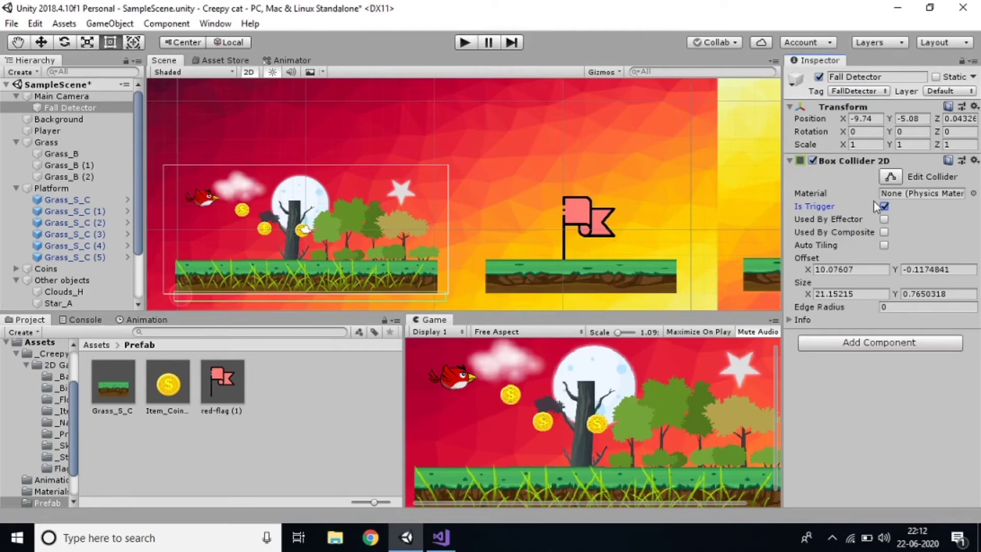
Step: Start Play mode and maximize the Game view
left_click(465, 45)
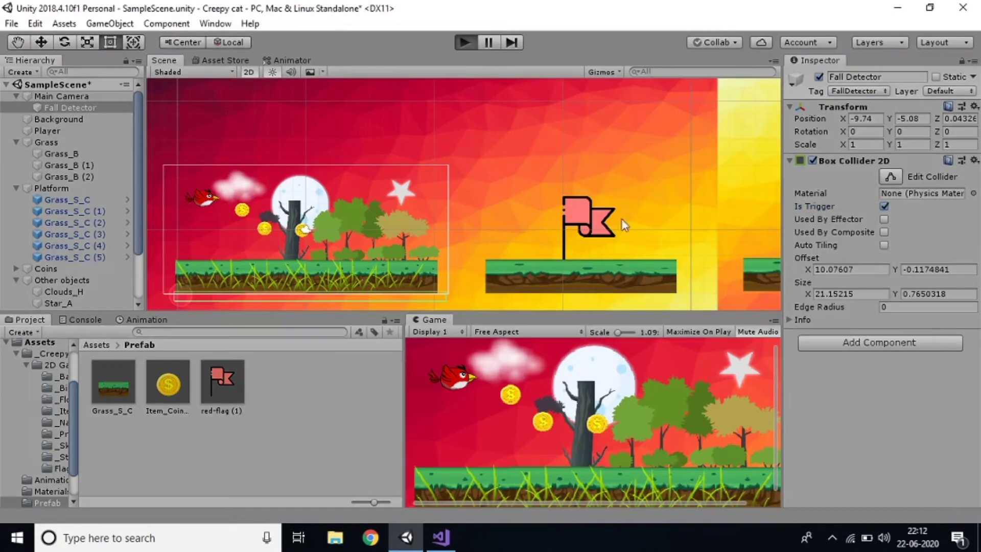
left_click(774, 321)
left_click(781, 370)
Step: Test the starting respawn by moving the bird past the trees and dropping it into the first gap before reaching any checkpoint
key("Up")
key("Right")
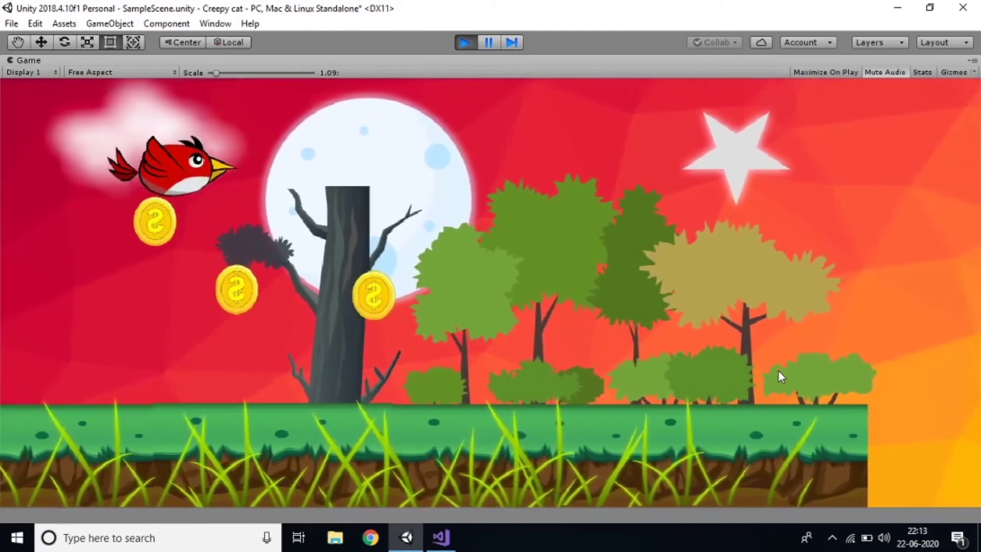
key("Up")
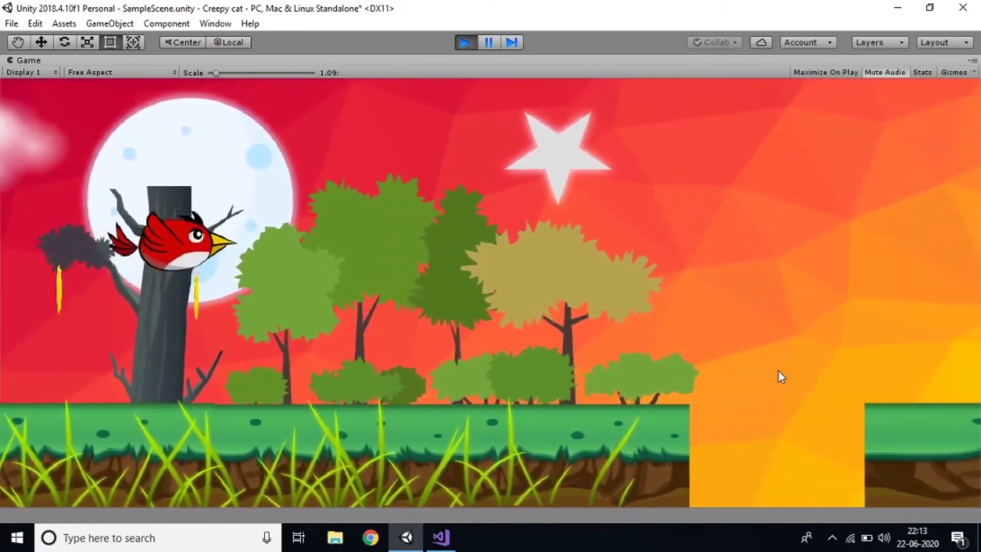
key("Up")
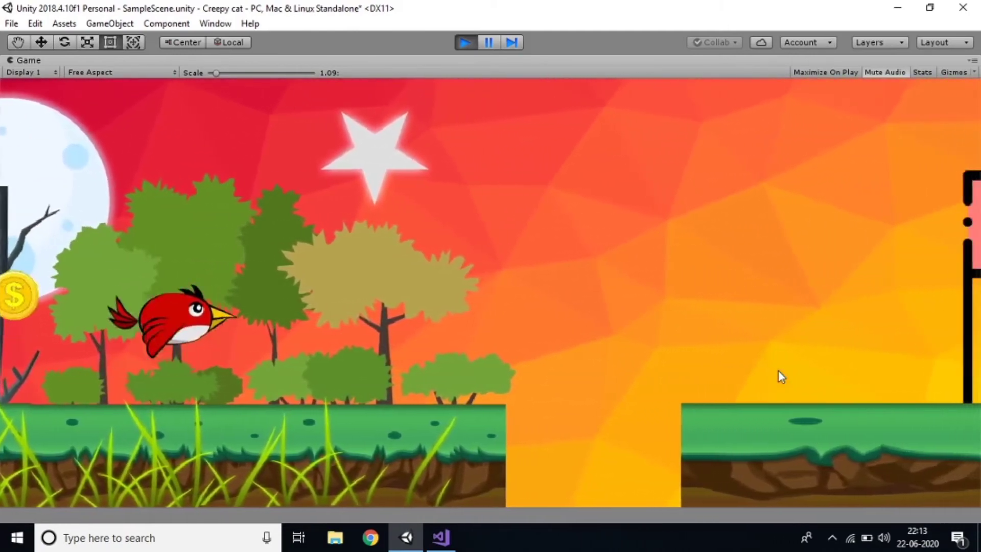
key("Up")
key("Up")
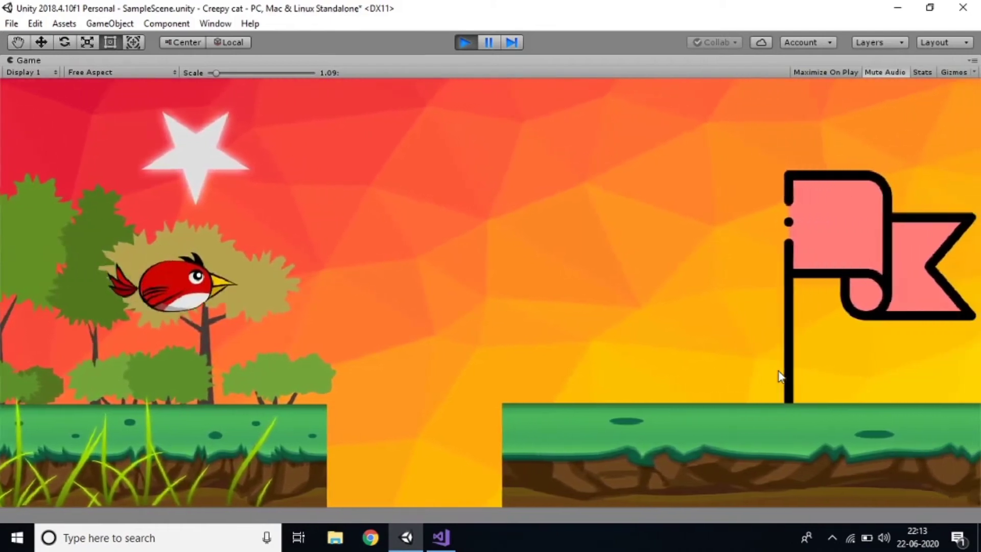
key("Up")
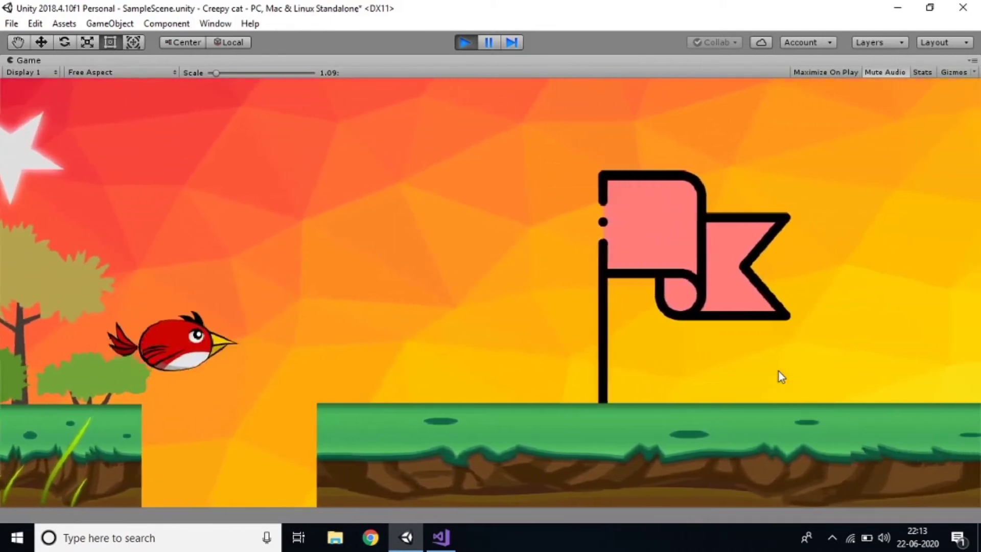
key("Up")
key("Up")
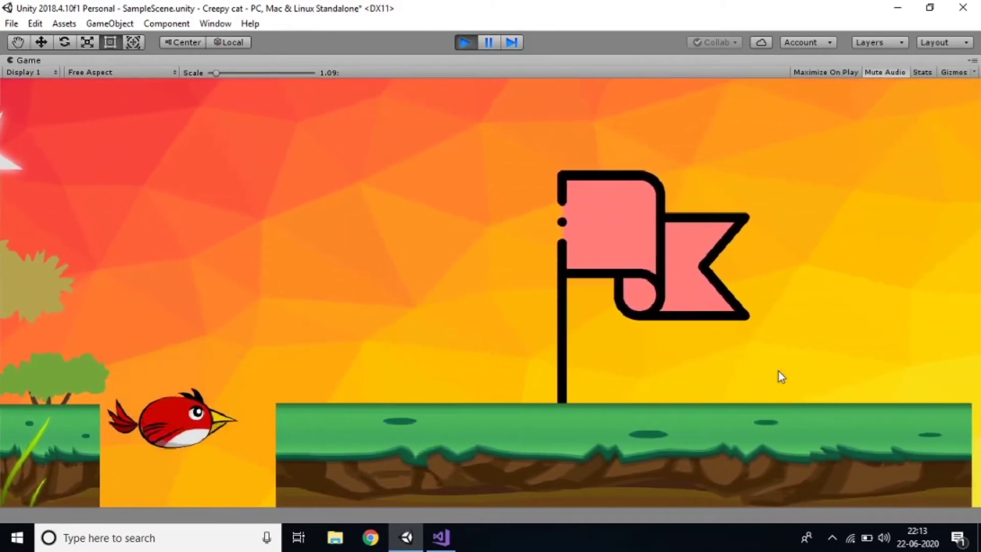
Step: Fly the bird from the start over the first gap and through the first checkpoint flag
key("Up")
key("Up")
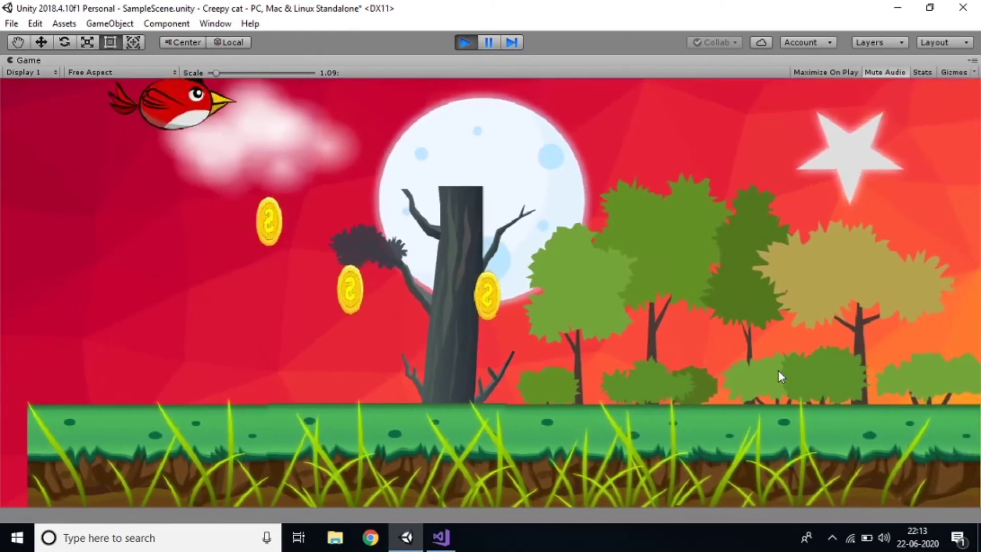
key("Up")
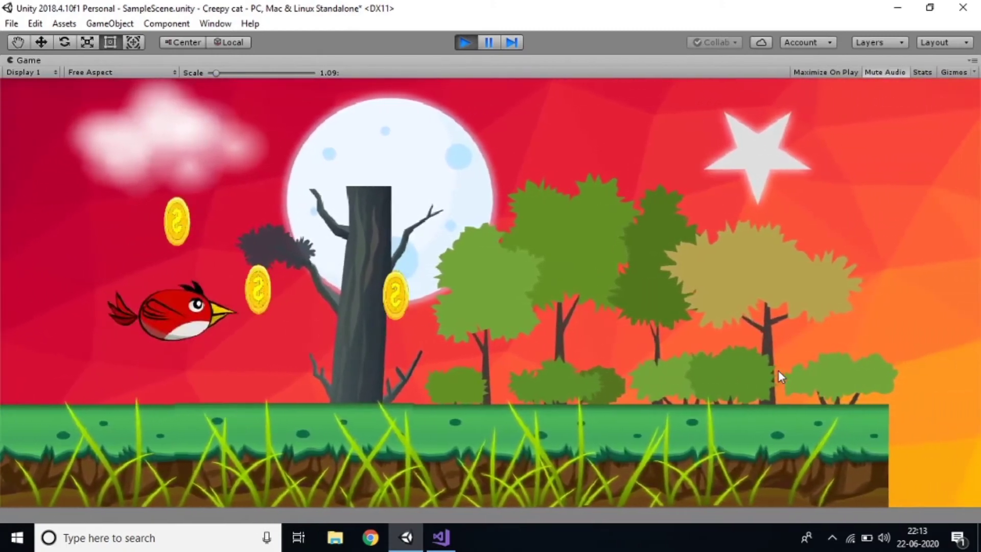
key("Up")
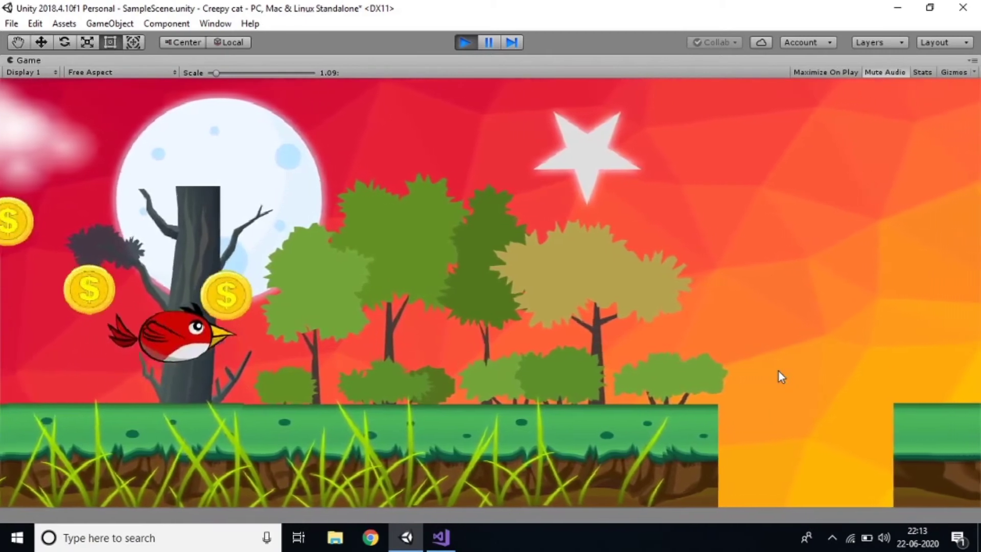
key("Up")
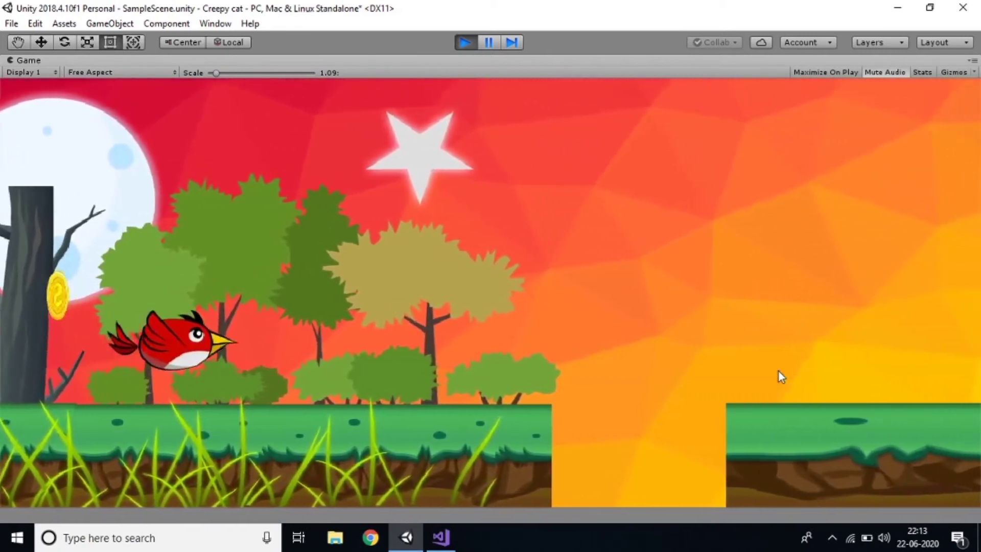
key("Up")
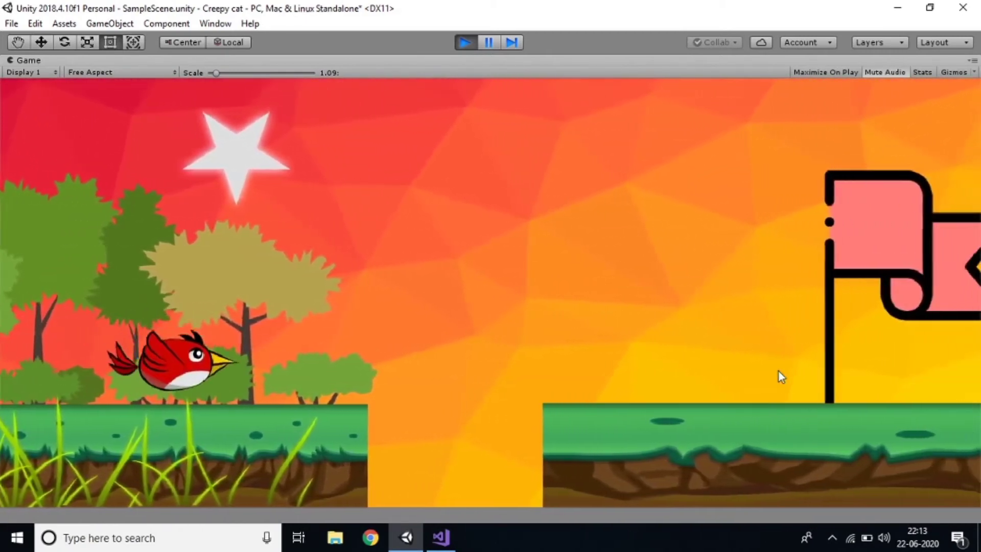
key("Up")
key("Up")
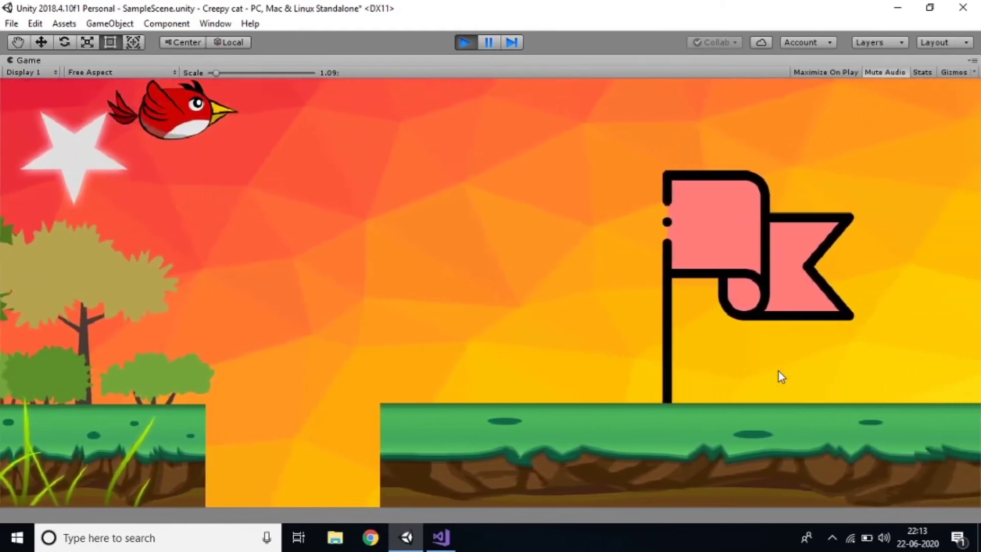
key("Up")
key("Up")
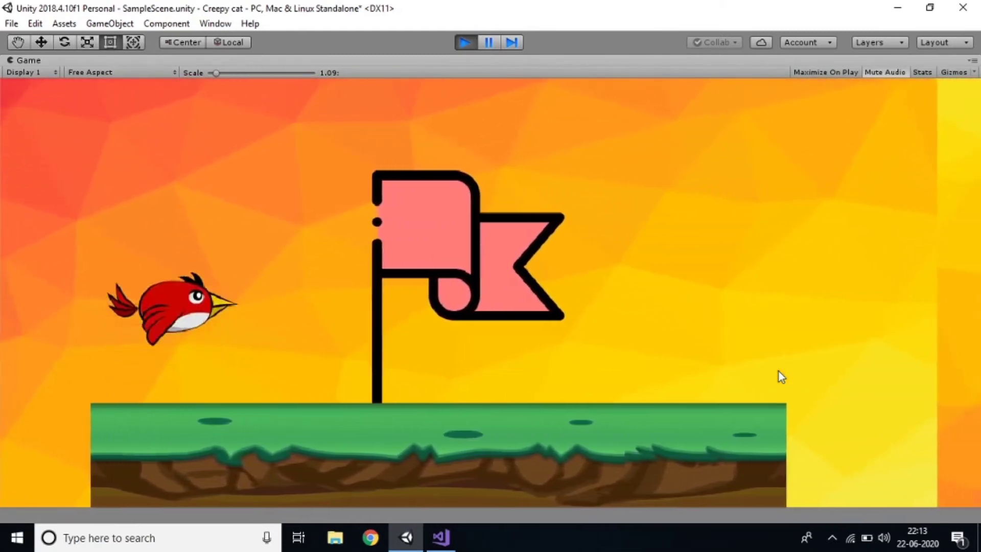
key("Up")
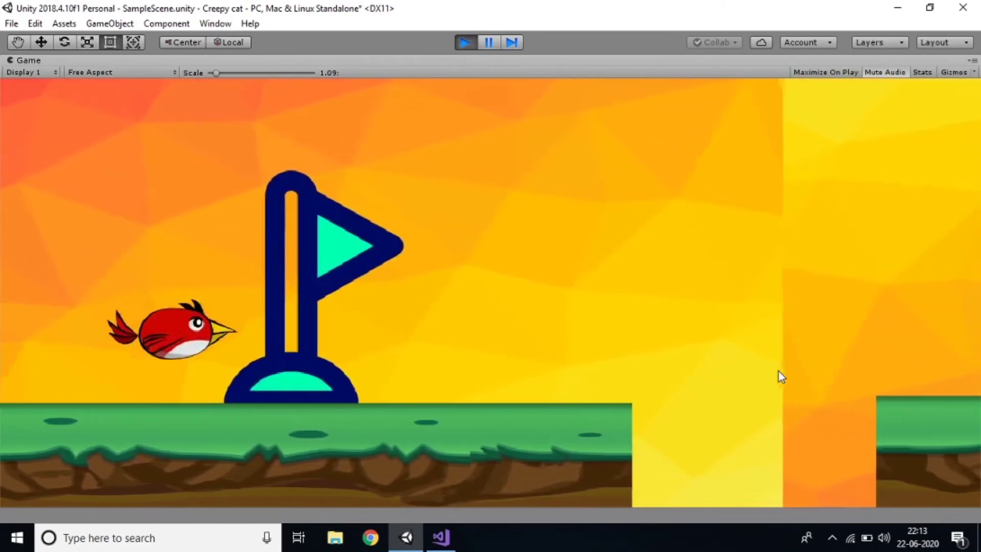
key("Up")
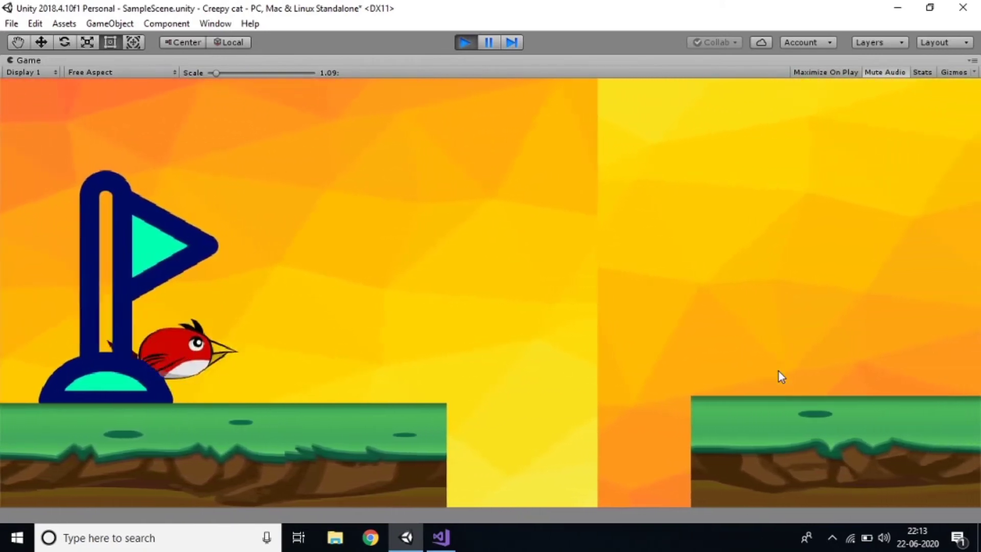
Step: Test the first checkpoint's respawn by dropping the bird into the gap after its platform
key("Up")
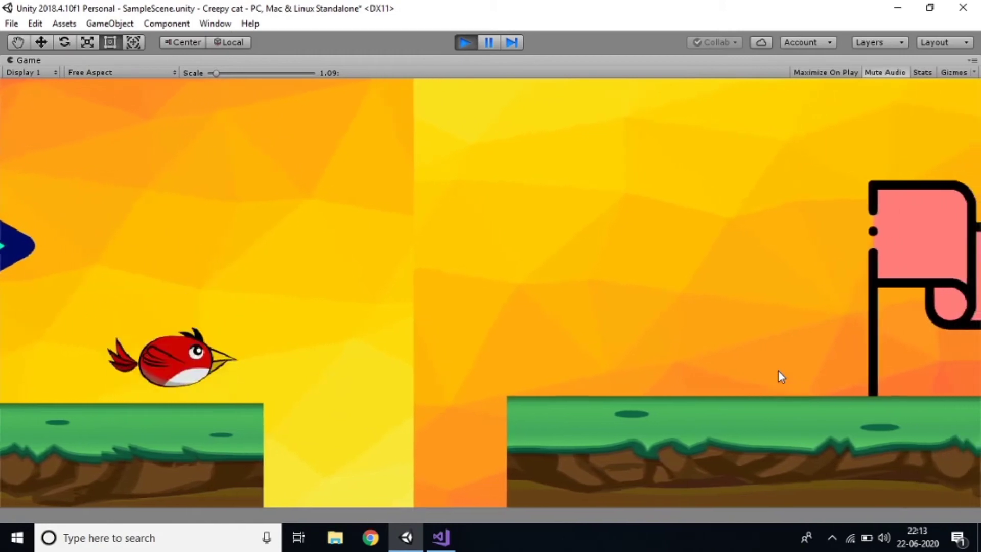
key("Up")
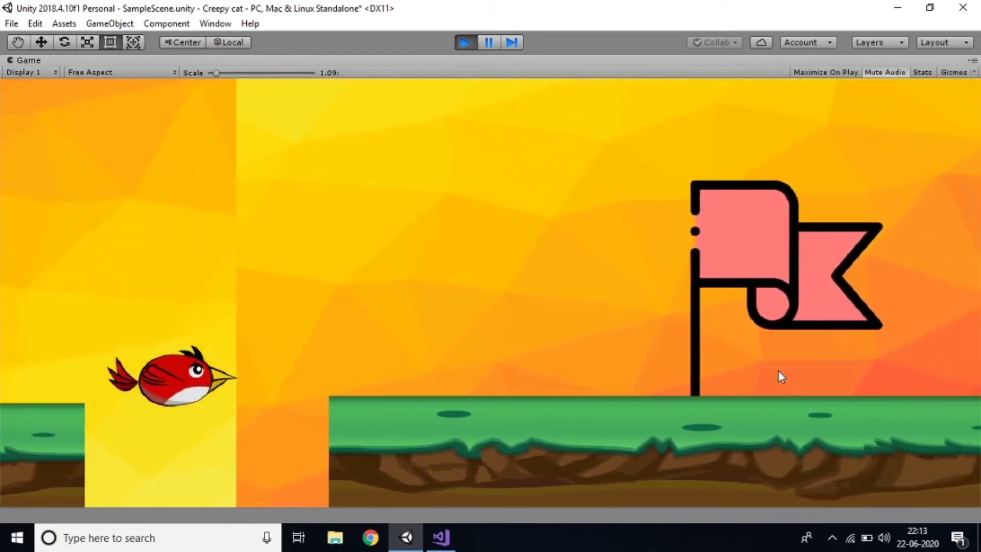
key("Up")
key("Up")
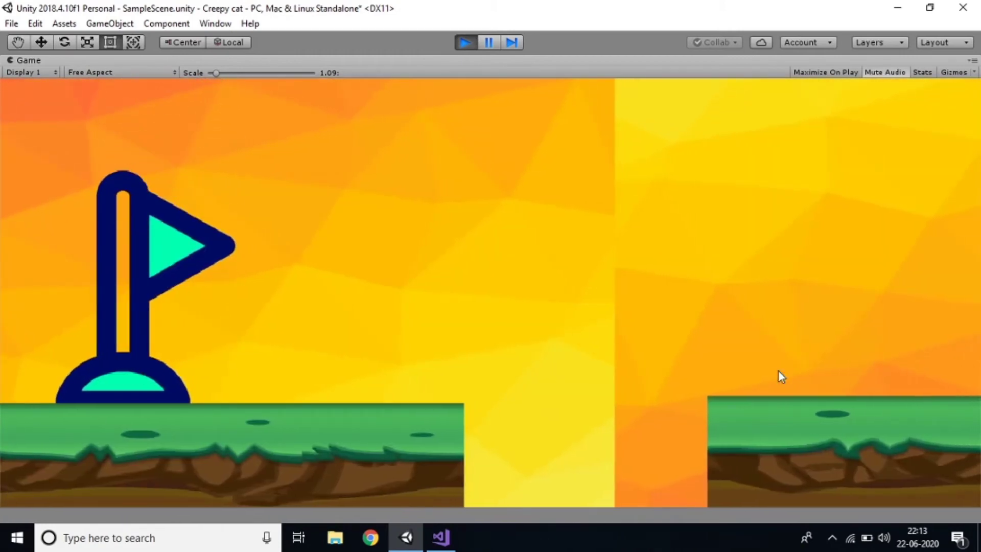
Step: Fly the bird from the first checkpoint over the second gap and through the second checkpoint flag
key("Up")
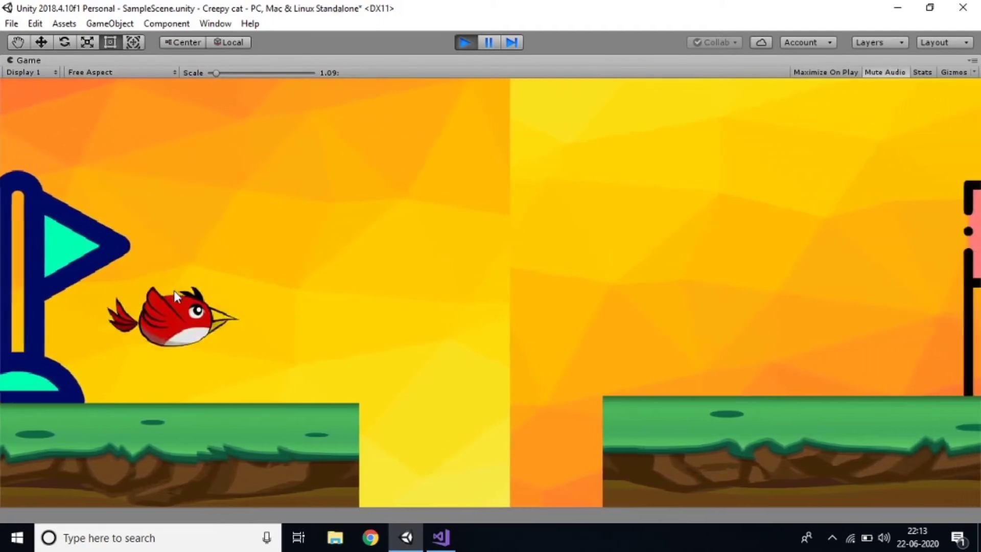
key("Up")
key("Up")
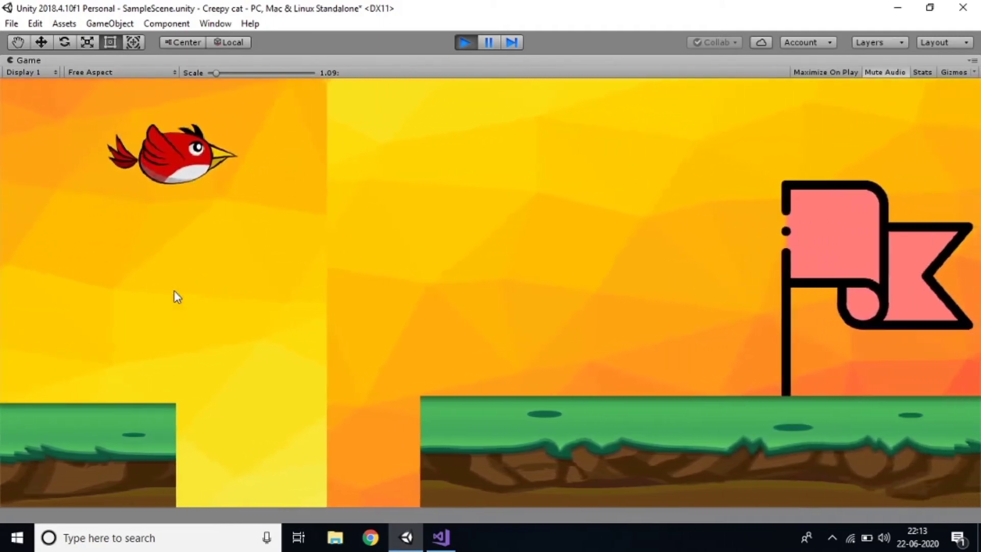
key("Up")
key("Up")
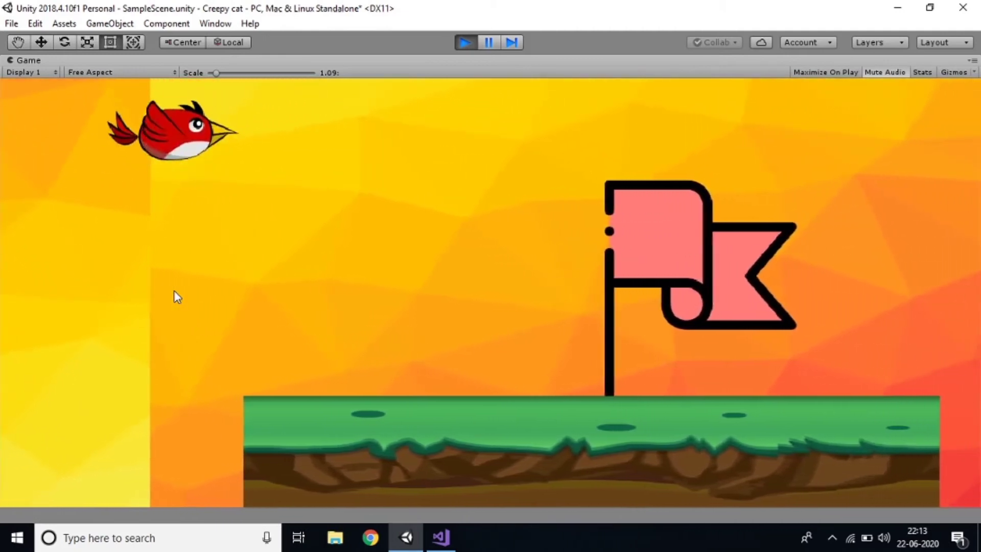
key("Up")
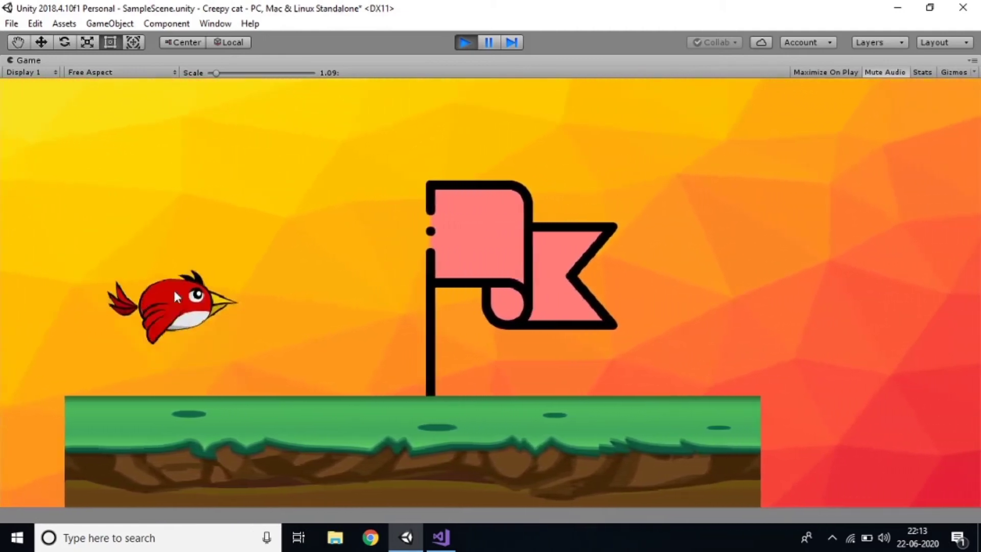
key("Up")
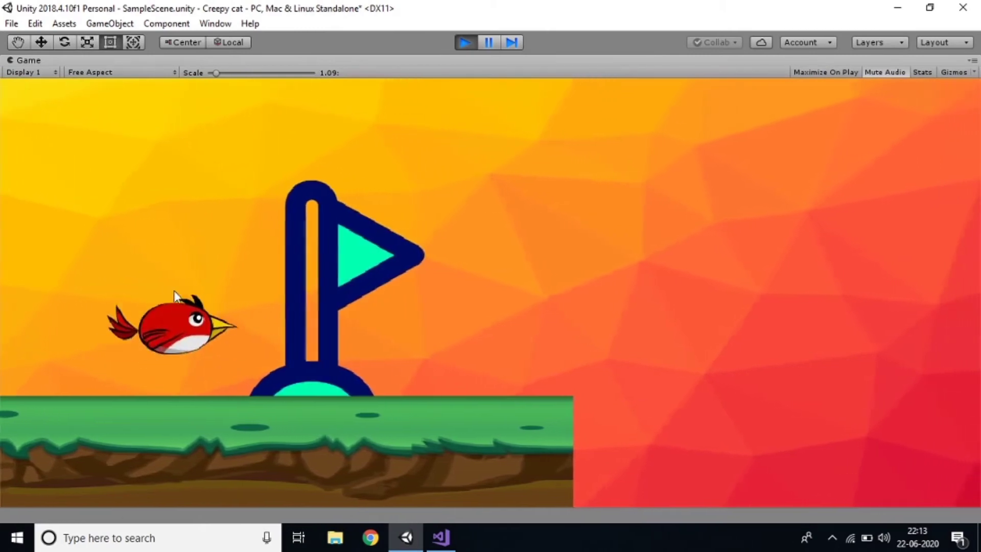
key("Up")
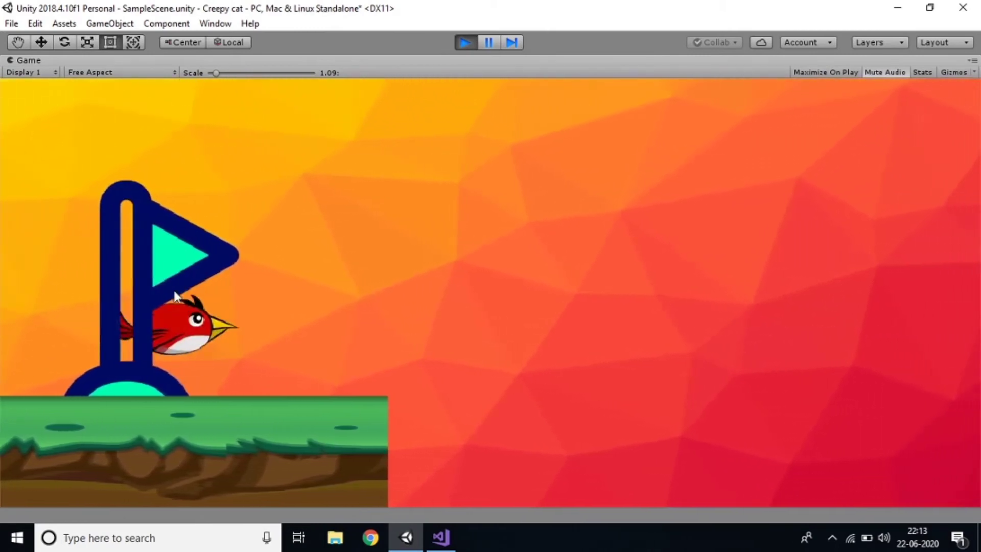
Step: Test the second checkpoint's respawn by flying the bird beyond the platform's far edge and letting it fall
key("Up")
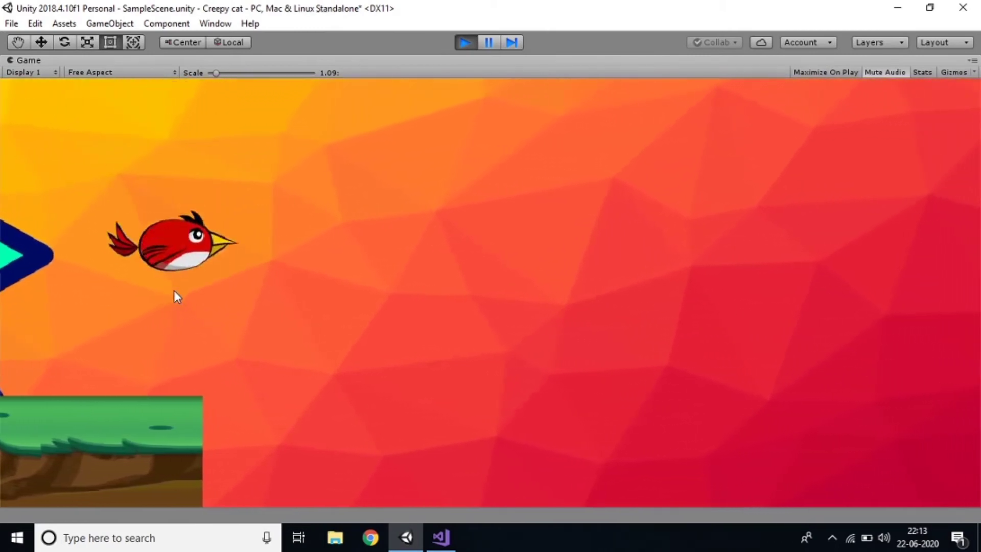
key("Up")
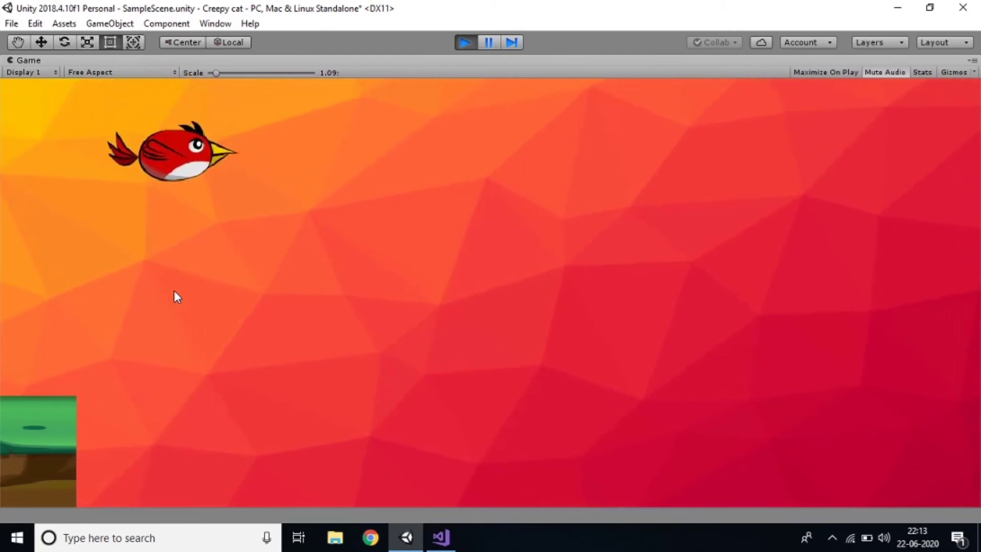
key("Up")
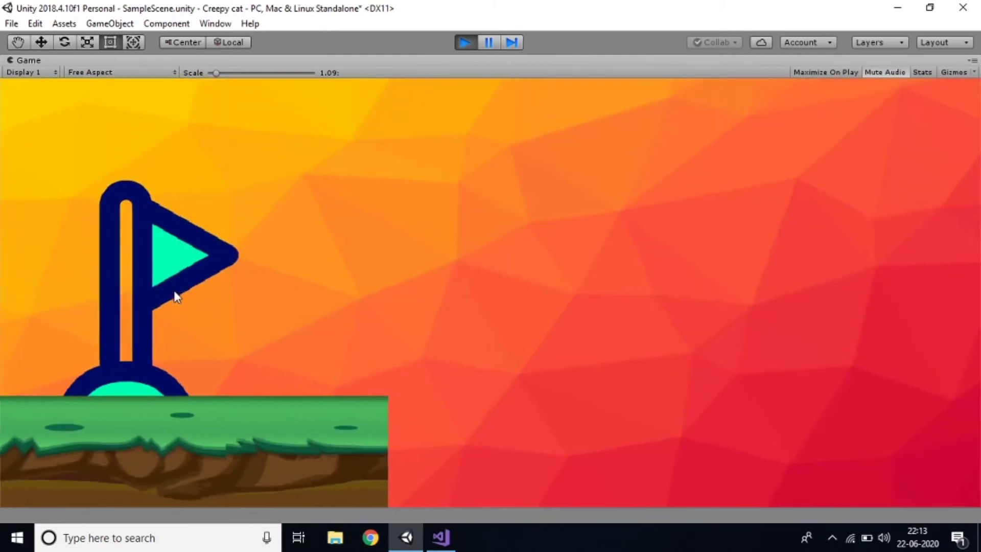
Step: Restore the Game view to its normal size and stop Play mode
left_click(973, 61)
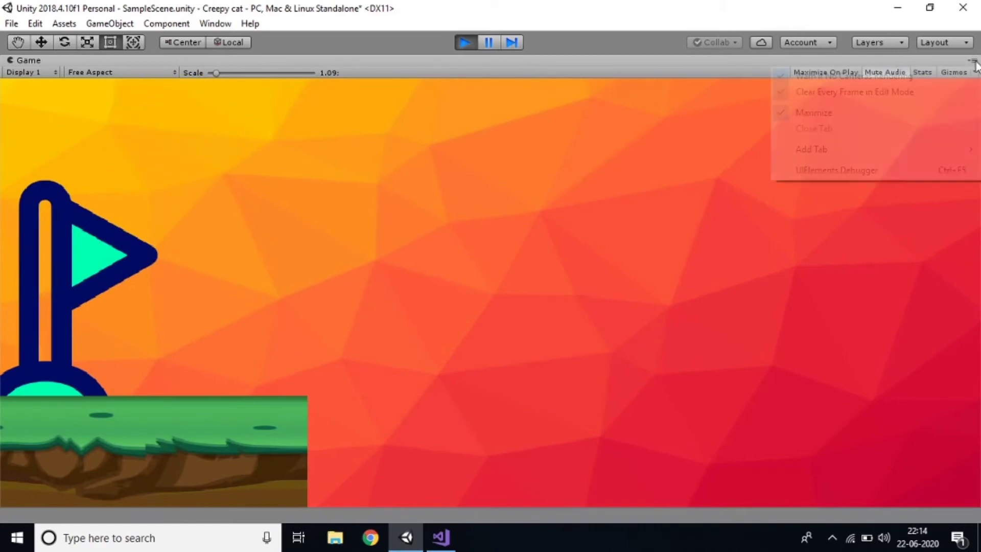
left_click(849, 115)
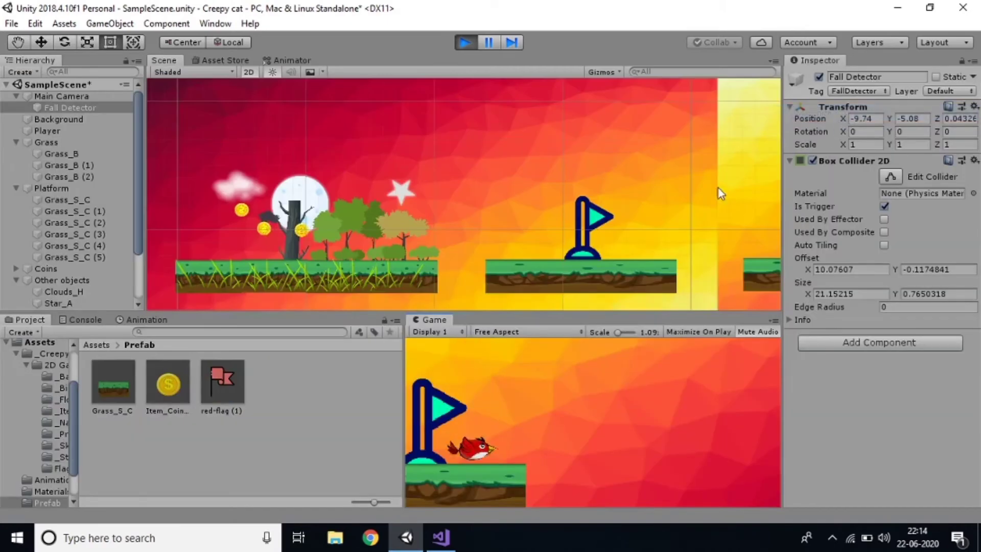
left_click(464, 46)
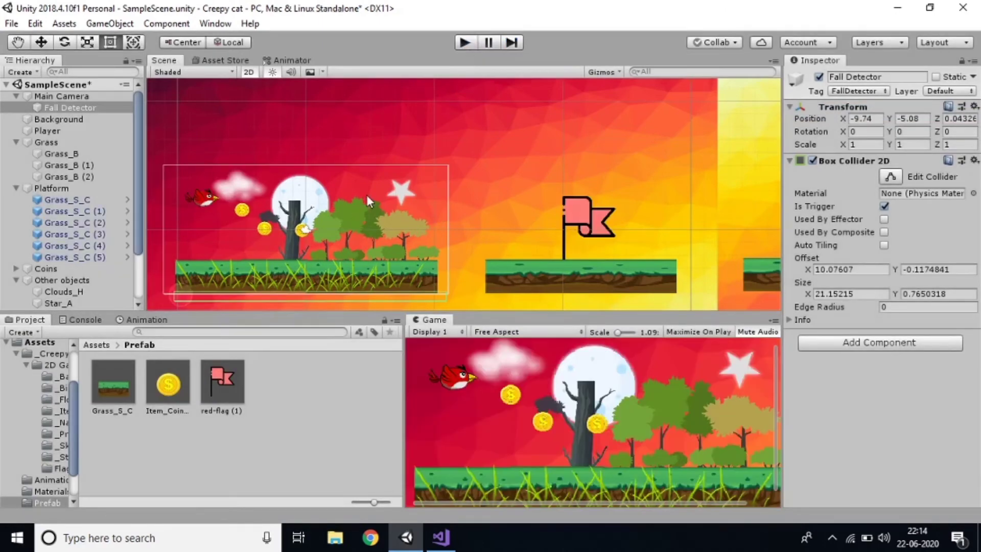
Step: Fit all three platforms in the Scene view and inspect the first checkpoint flag's collider and Checkpoints script settings
scroll(373, 198, "down", 3)
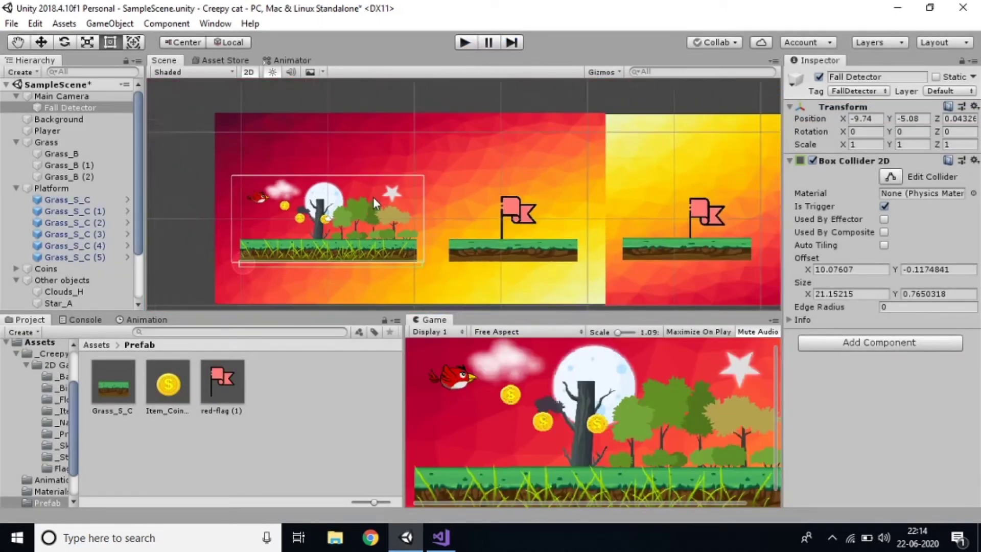
middle_click_drag(511, 219, 435, 210)
scroll(452, 233, "up", 1)
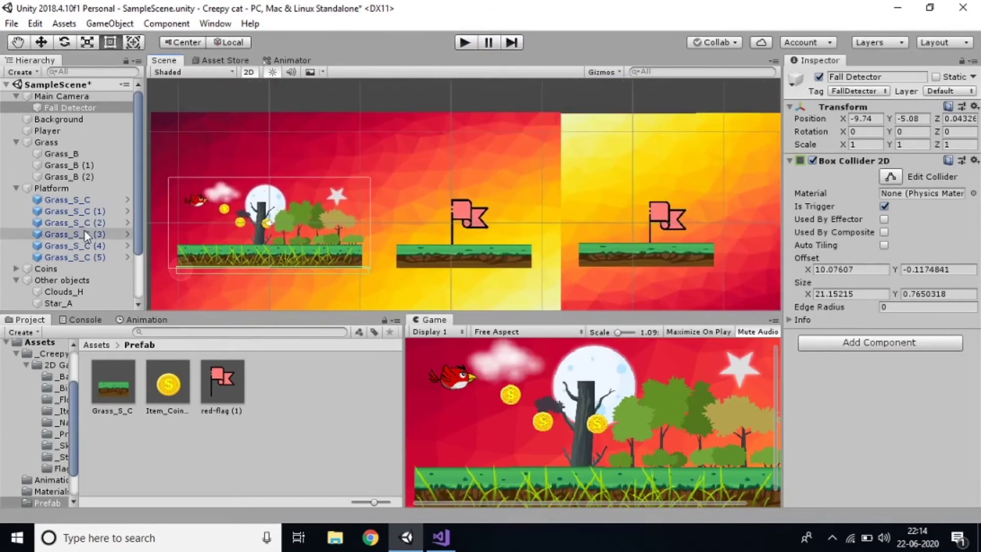
scroll(74, 292, "down", 3)
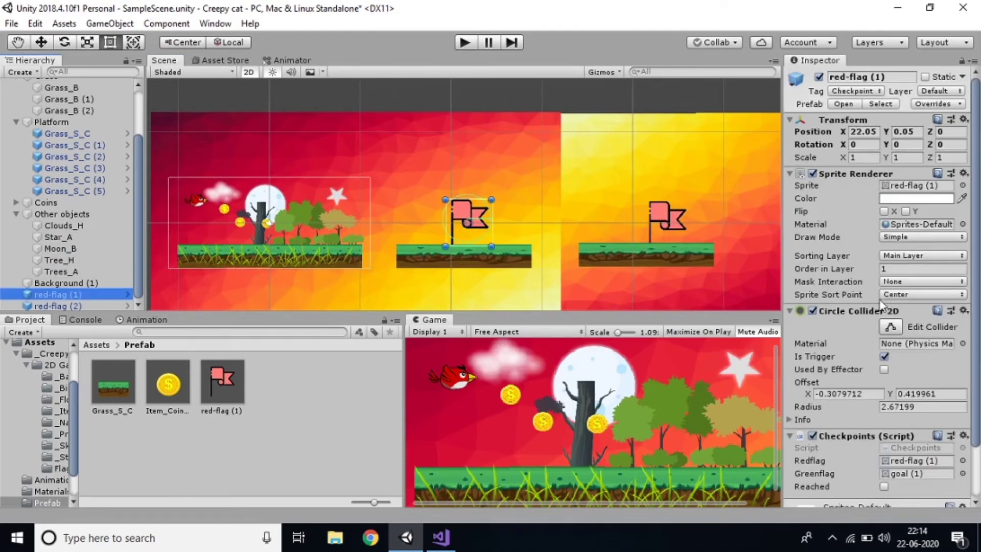
scroll(867, 299, "down", 3)
scroll(39, 114, "up", 3)
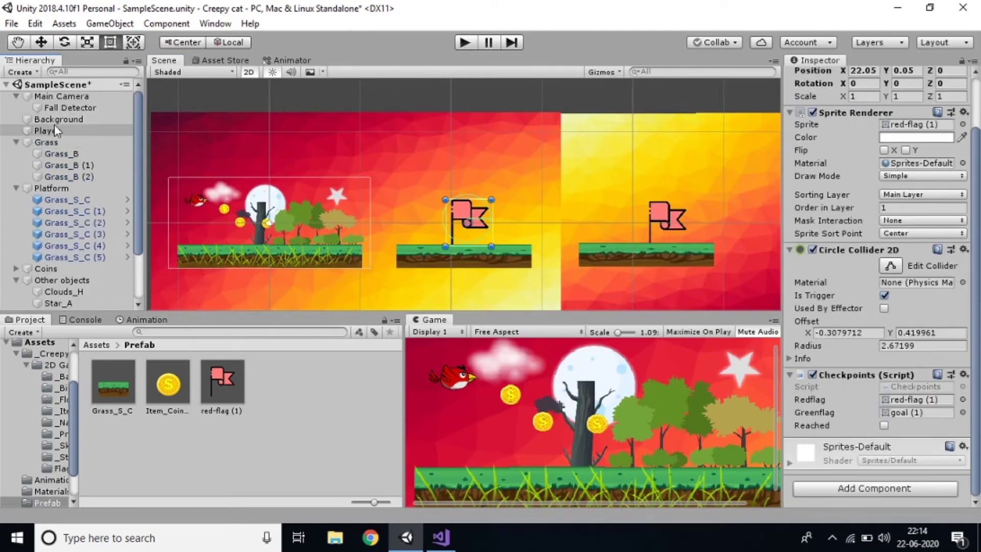
Step: Select the Player and inspect the Reposition values of its Movemetplayer script before playing
left_click(54, 131)
scroll(950, 313, "down", 3)
scroll(951, 313, "down", 3)
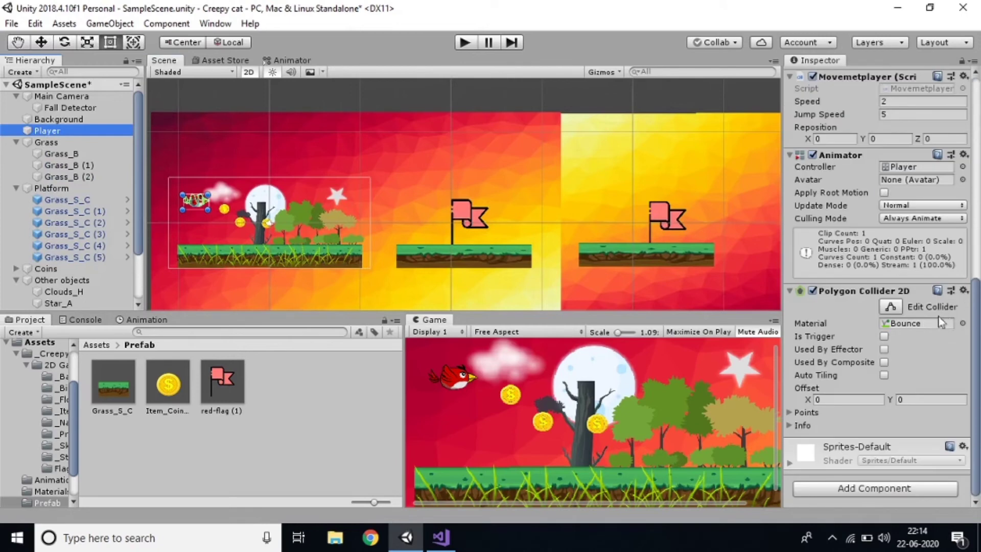
scroll(898, 315, "up", 2)
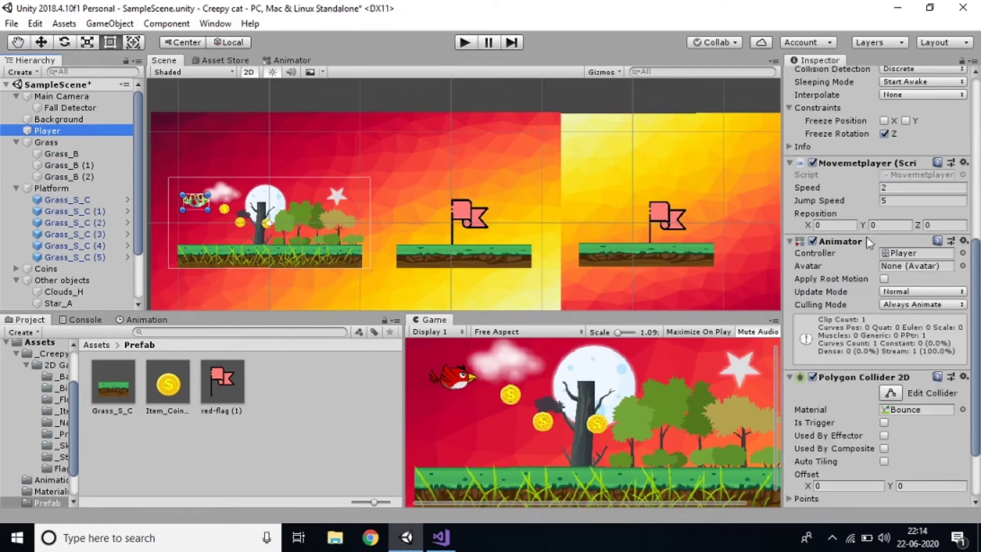
Step: Start Play mode and compare the Player's Reposition values with its starting Transform position
left_click(465, 43)
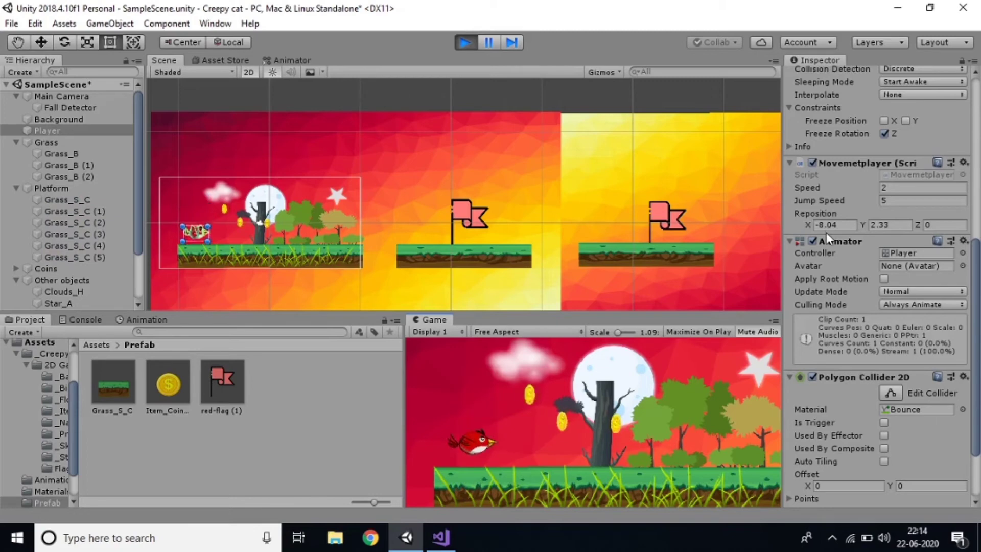
scroll(827, 232, "up", 9)
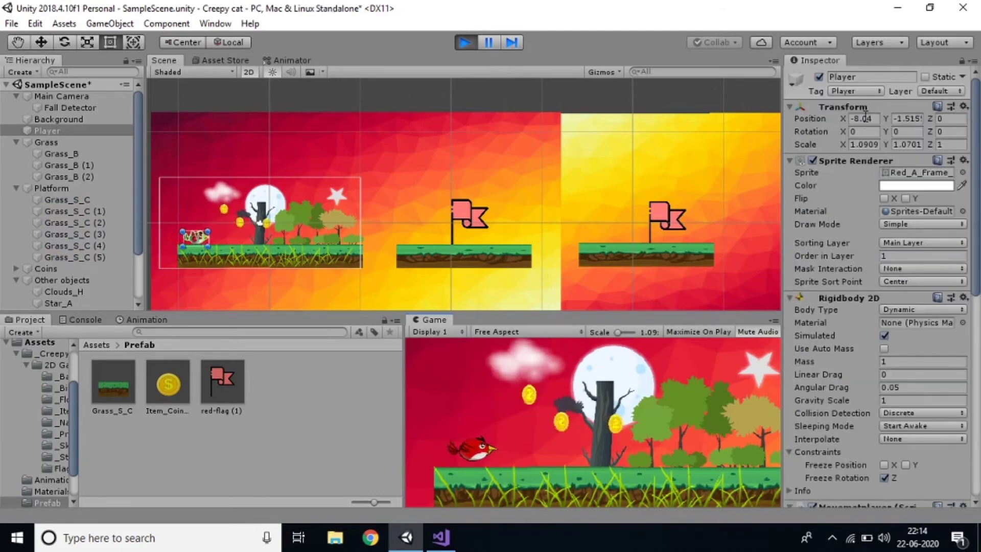
scroll(861, 118, "down", 9)
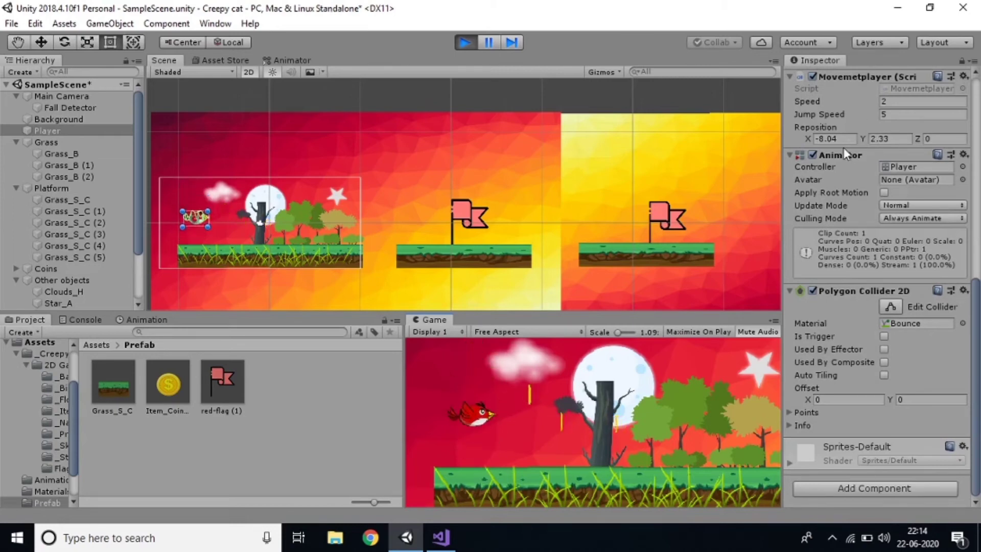
scroll(843, 146, "up", 9)
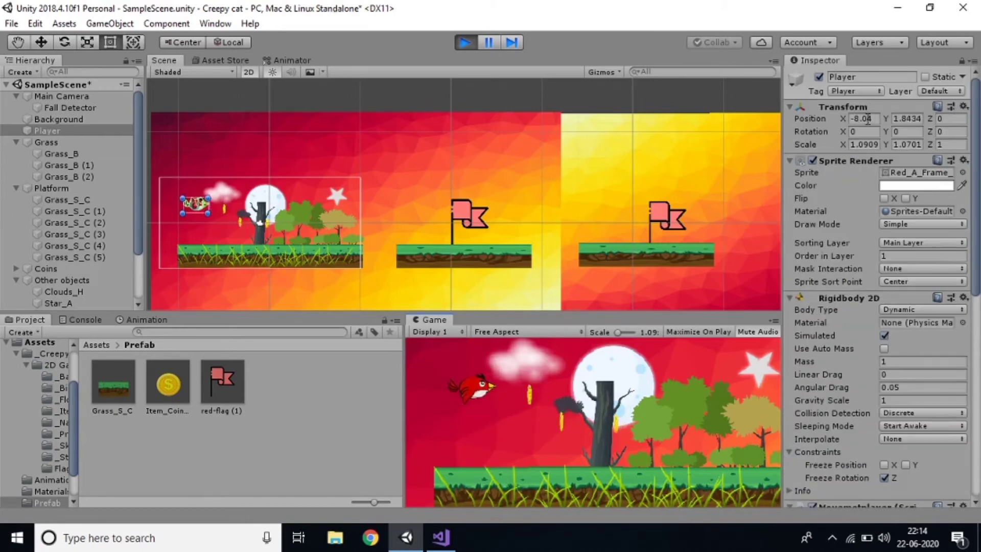
scroll(851, 288, "down", 9)
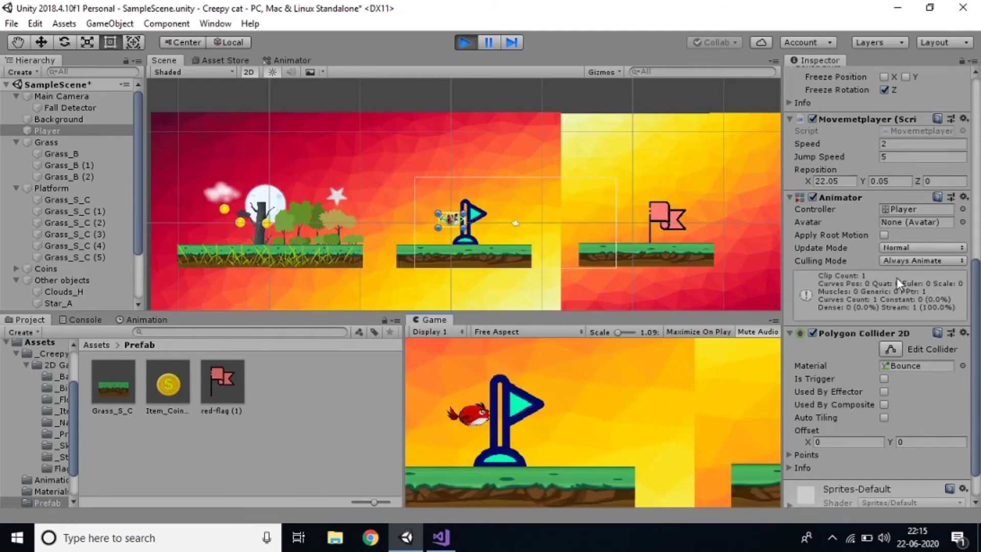
Step: With the bird at the first checkpoint, examine the Player's Reposition values alongside its other component settings
scroll(900, 283, "up", 2)
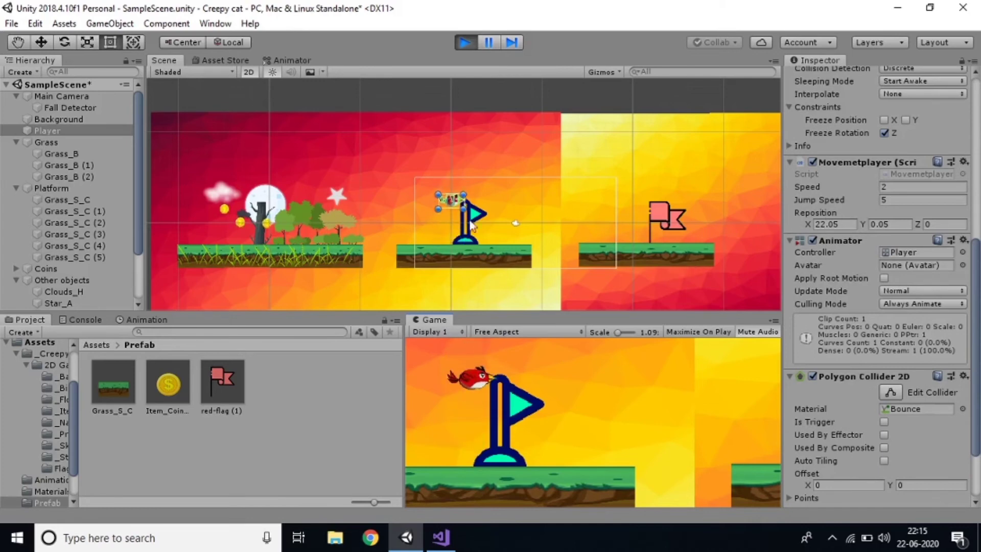
scroll(889, 192, "up", 10)
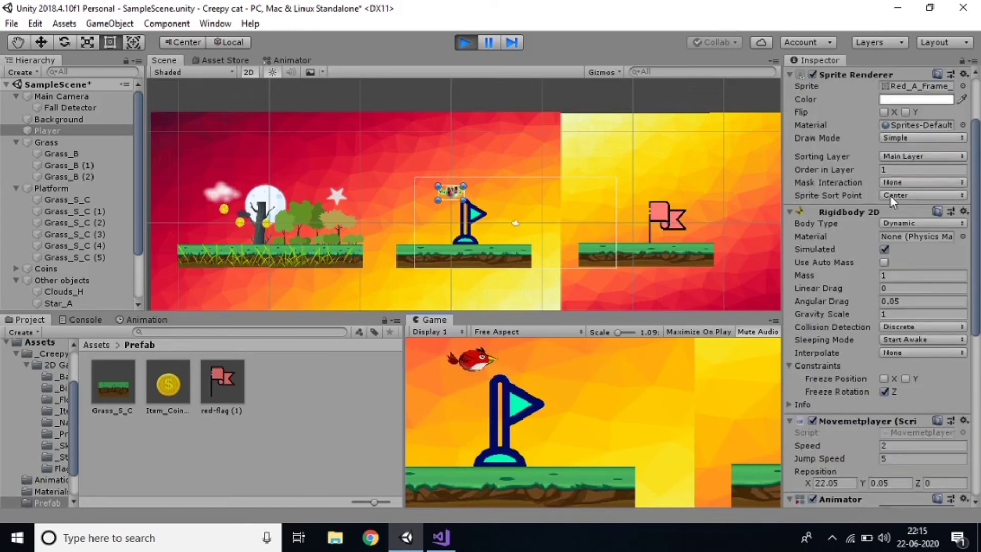
scroll(851, 117, "down", 12)
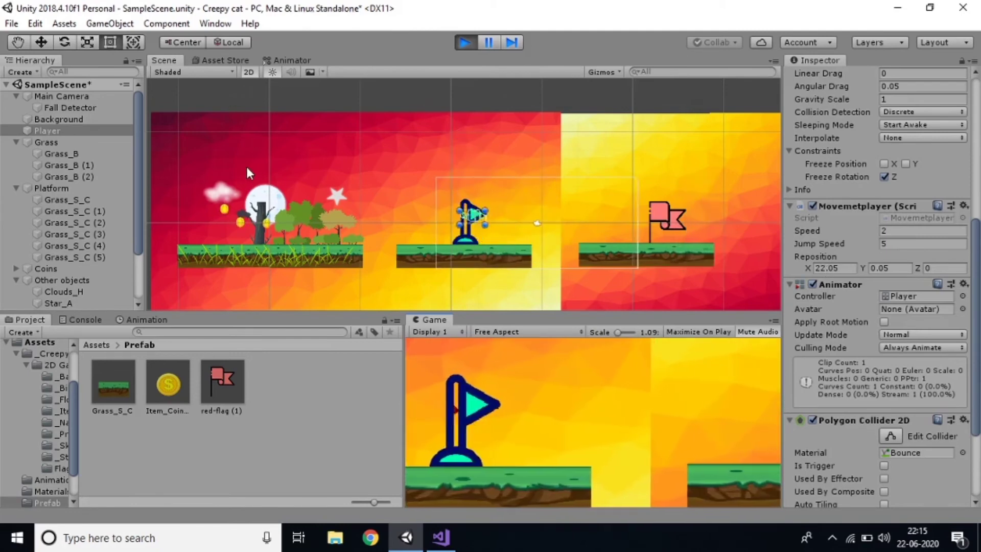
Step: Fly the bird to the second checkpoint flag to check the Reposition update, and stop Play mode
key("Right")
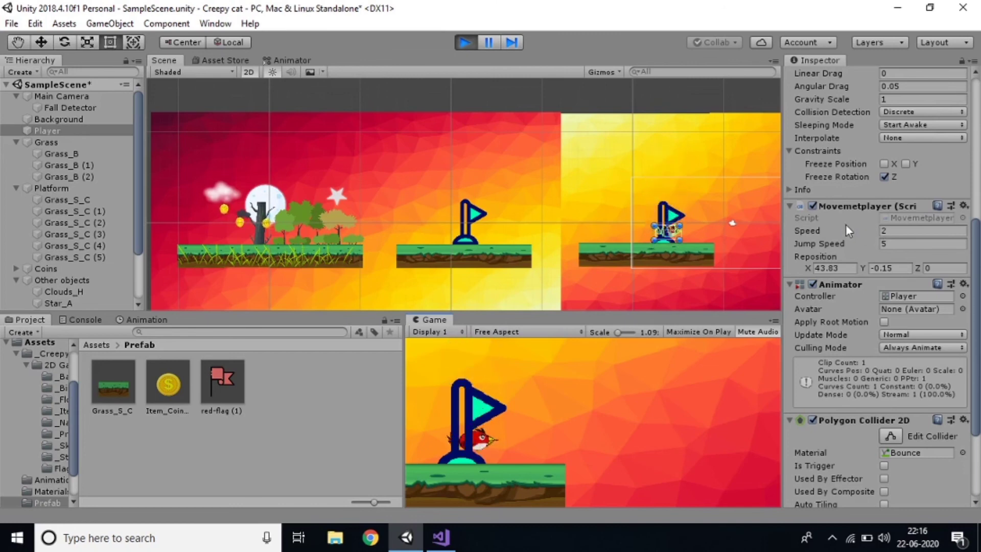
left_click(464, 42)
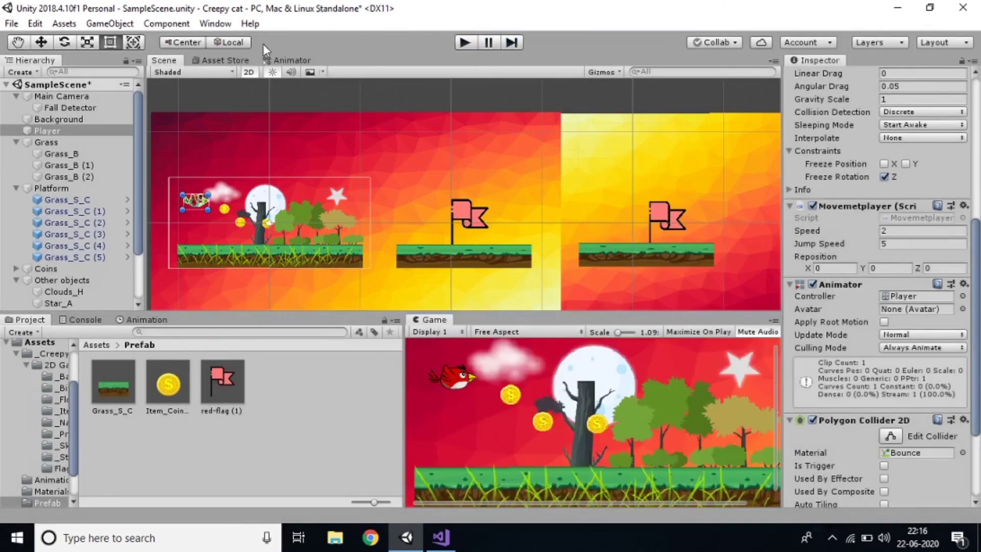